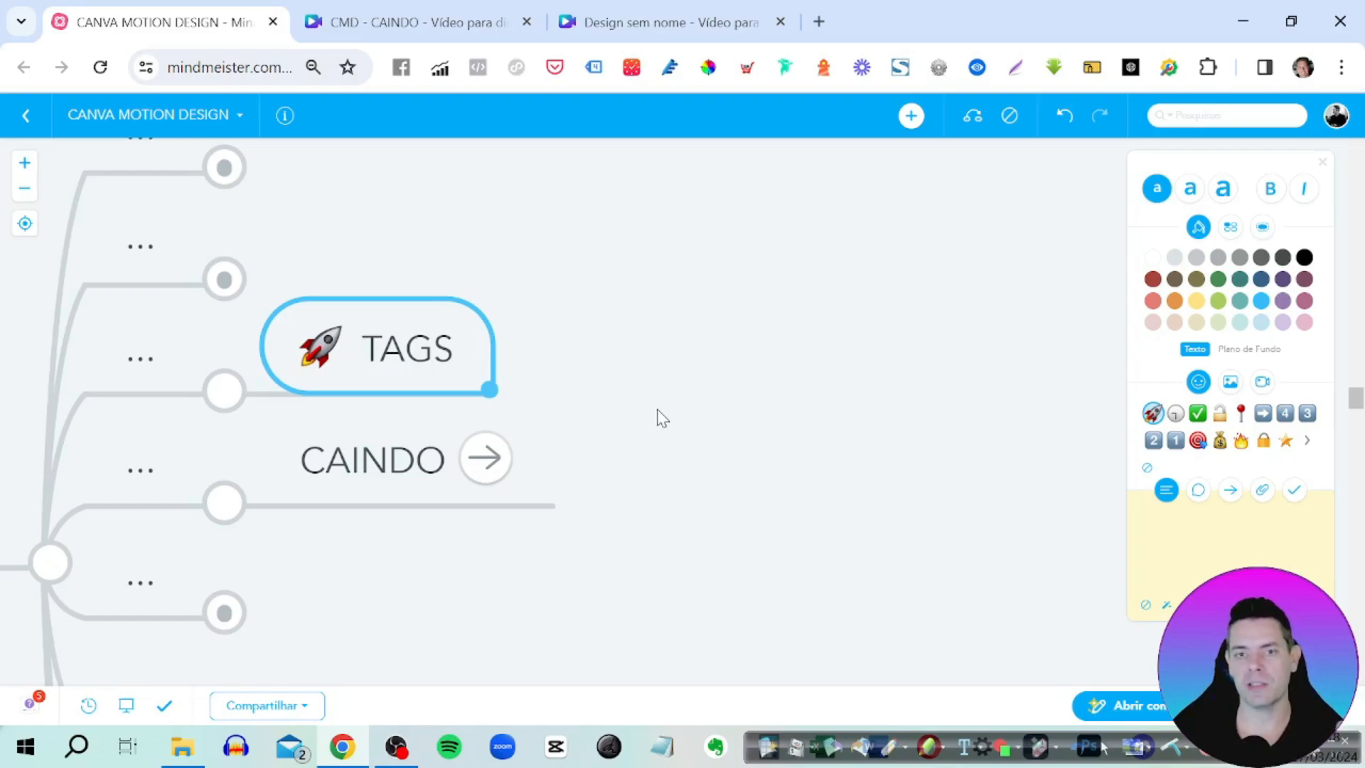
- Select the CAINDO topic in the mind map
click(396, 457)
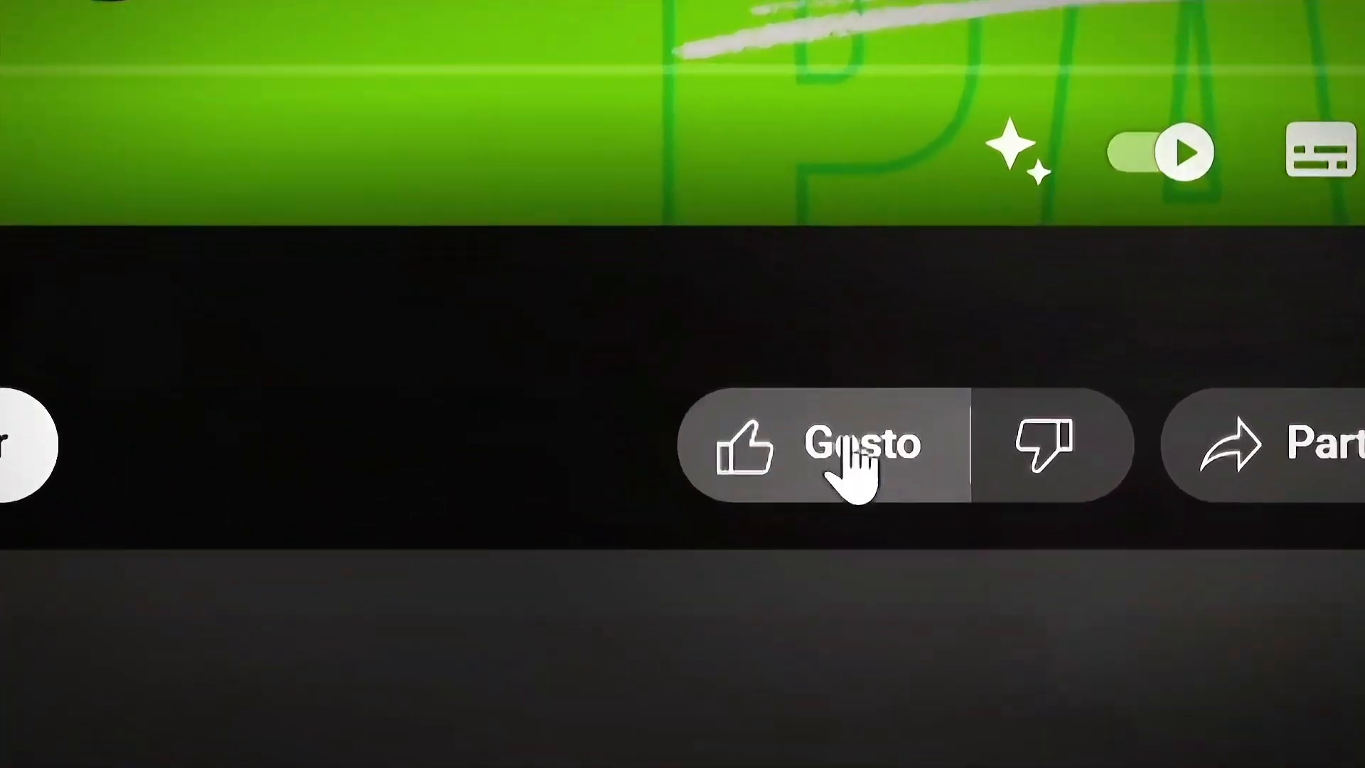
click(909, 641)
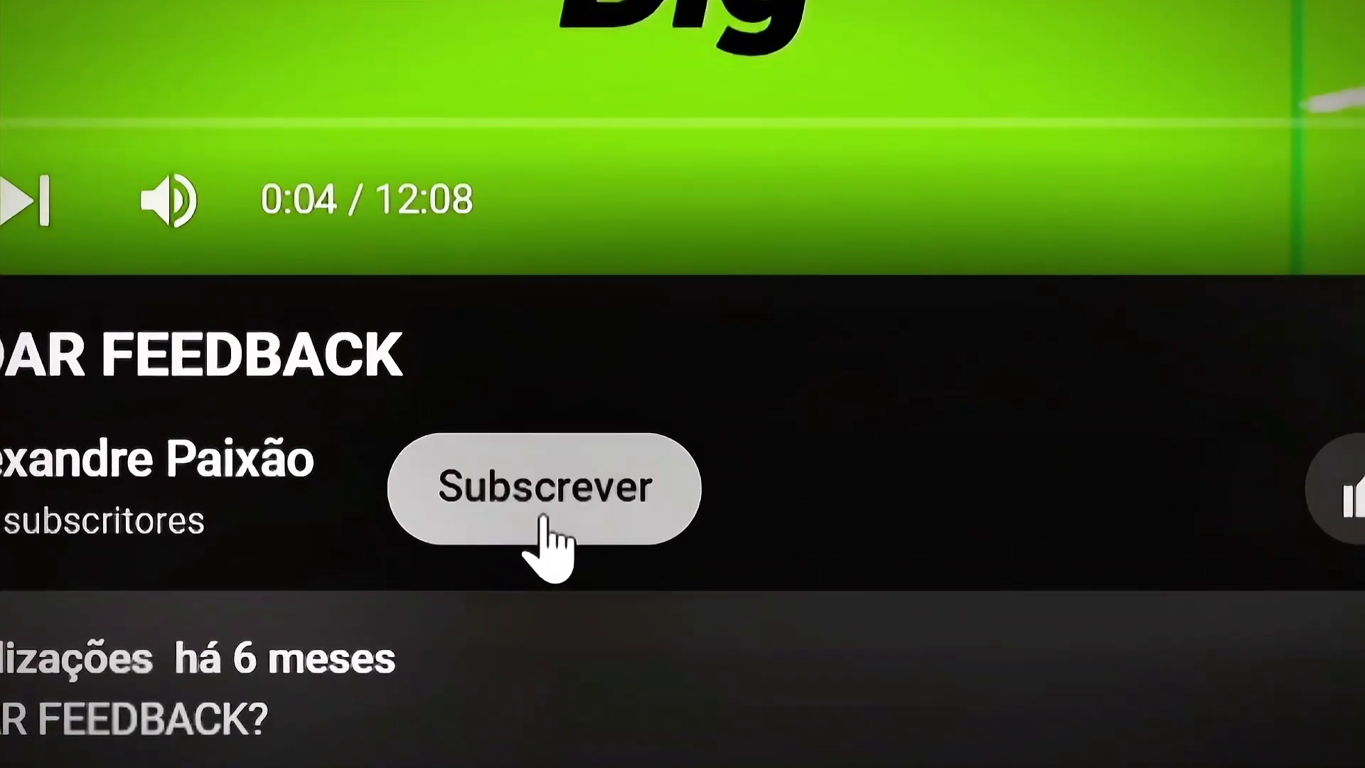
click(312, 478)
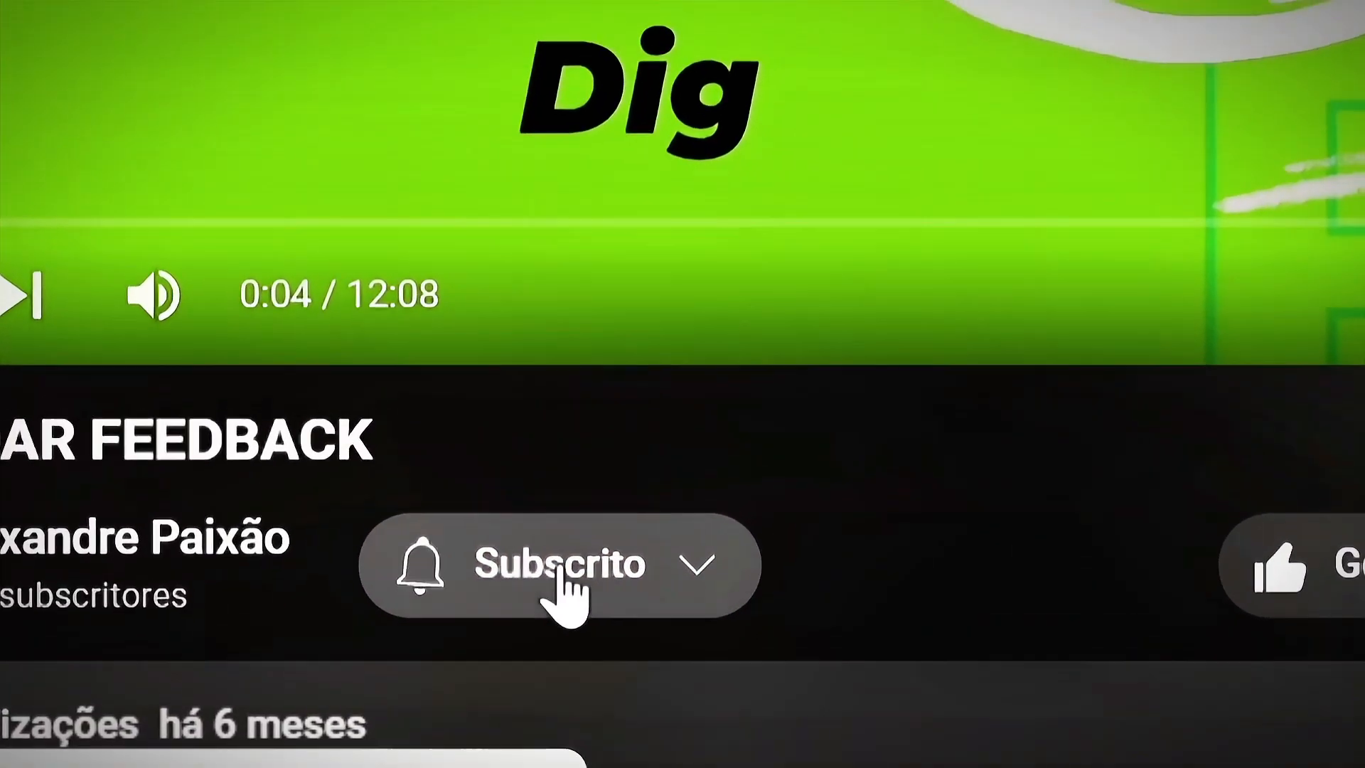
click(588, 512)
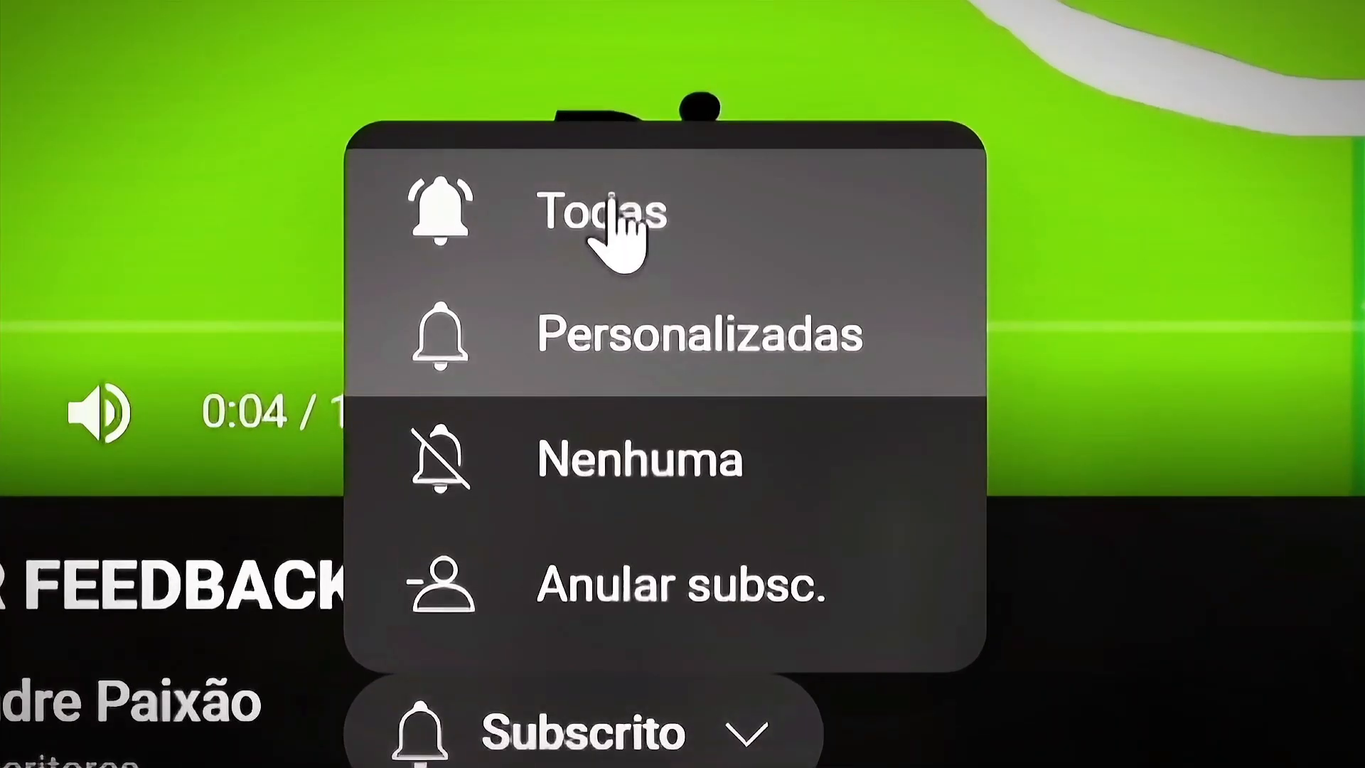
click(604, 181)
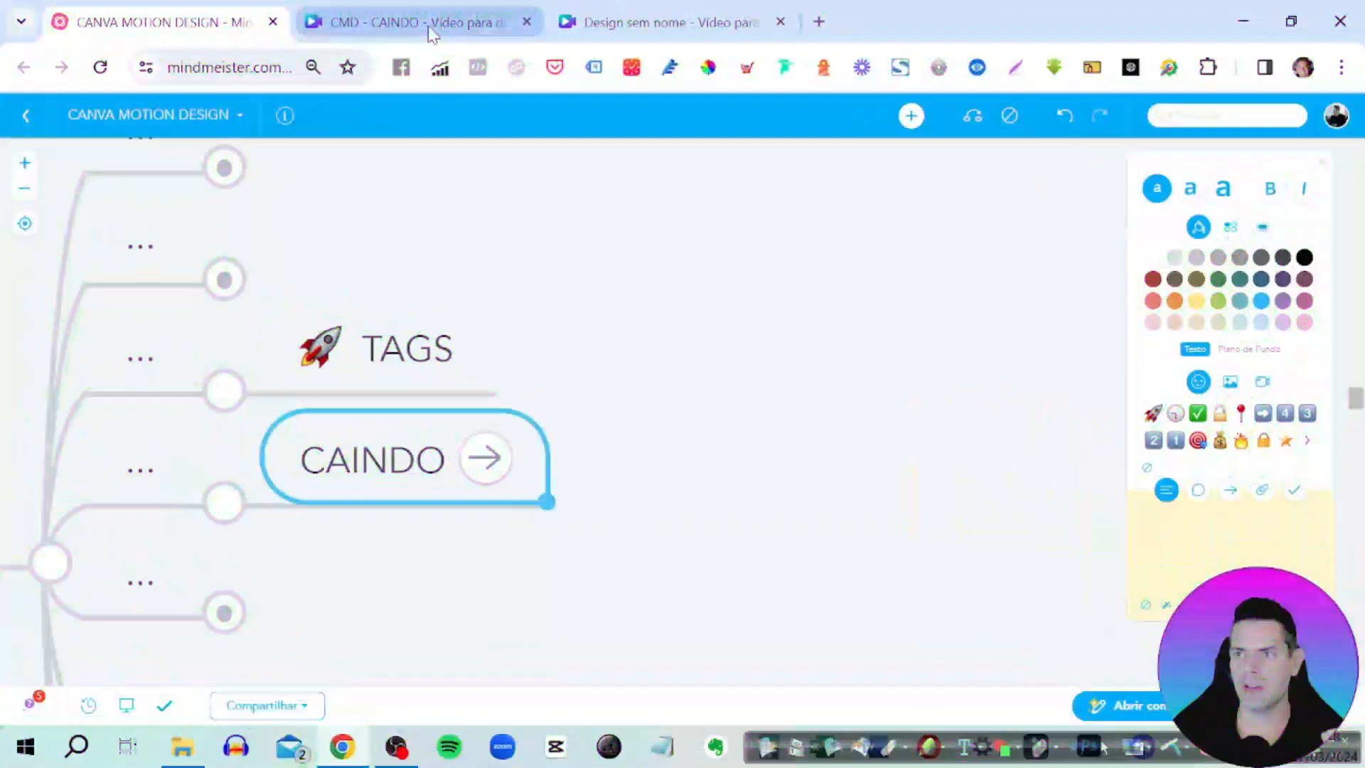
- Switch to the CMD - CAINDO design in Canva and play its animation
click(430, 28)
click(513, 546)
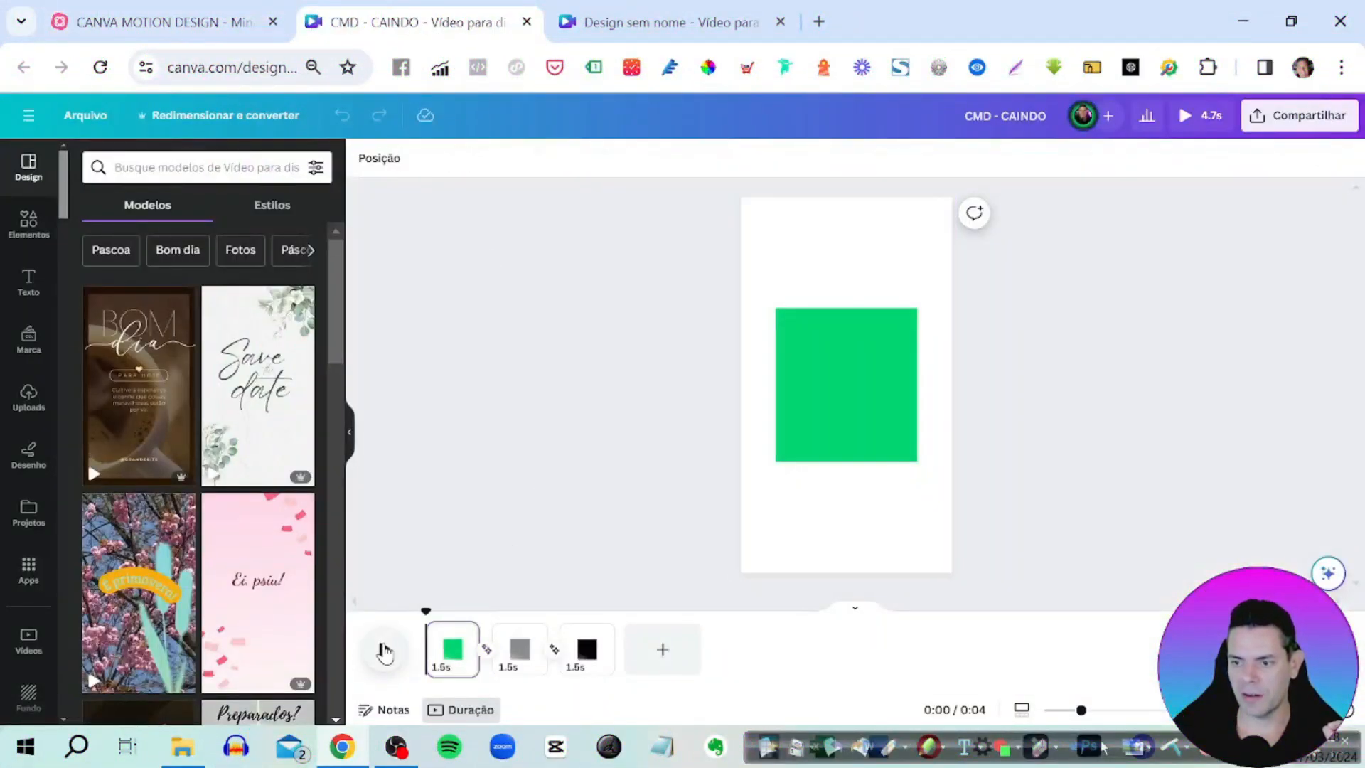
click(384, 650)
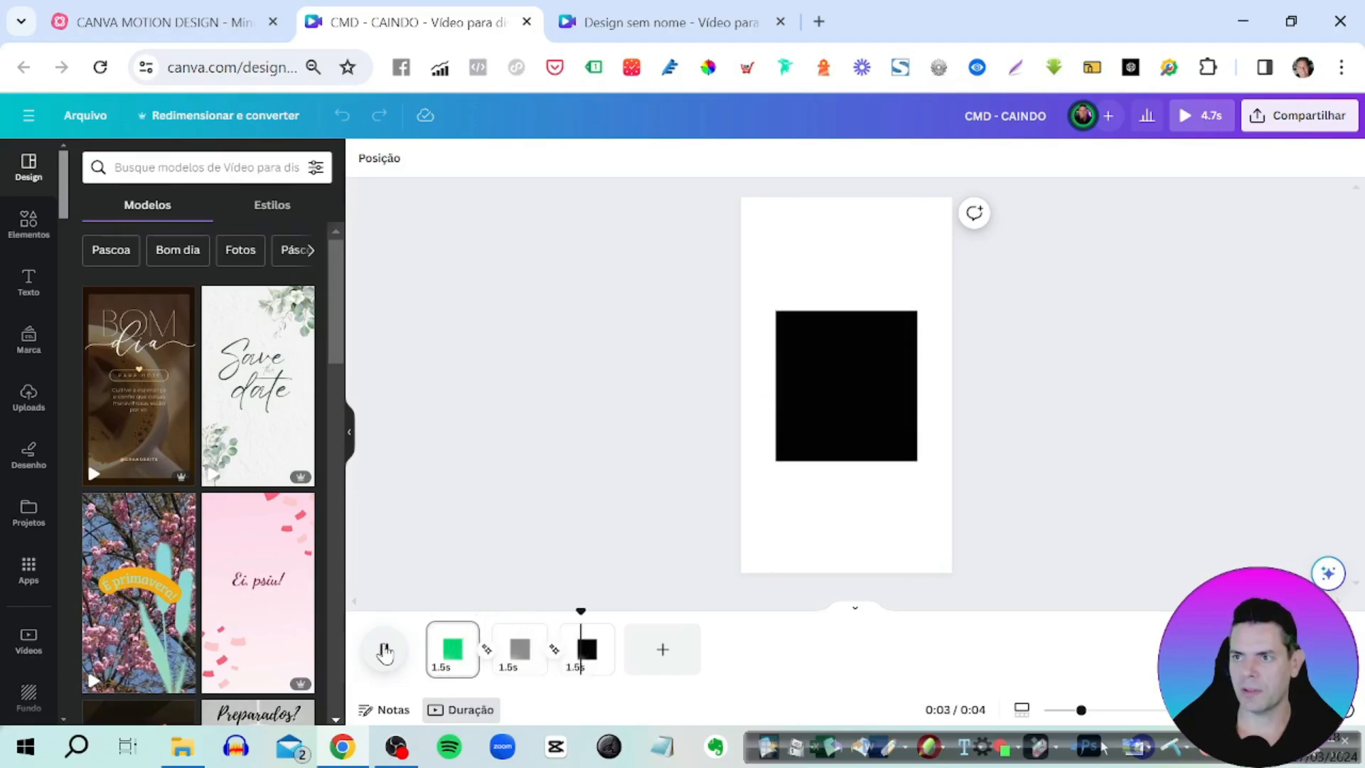
- Return to the CANVA MOTION DESIGN mind map and expand the POR PRINCÍPIOS FUNDAMENTAIS branch and its first sub-branch
click(201, 27)
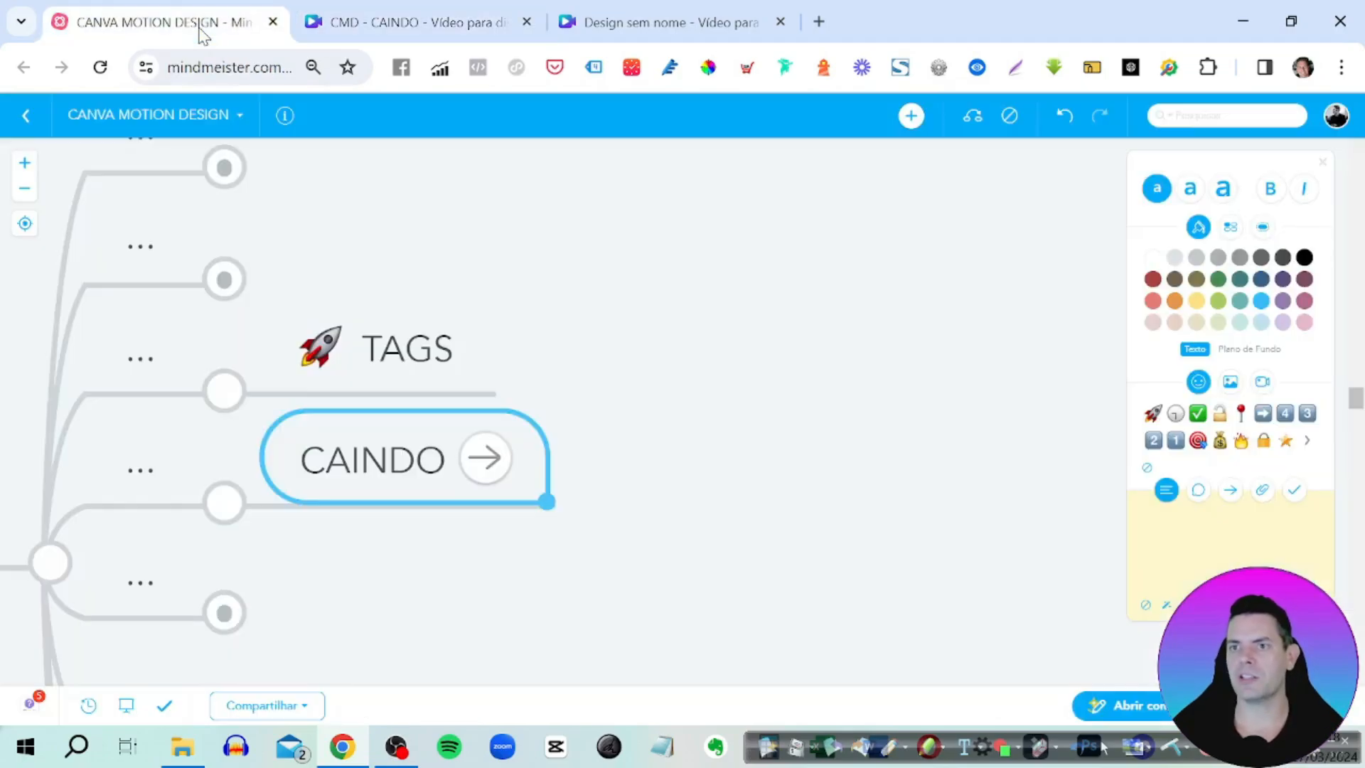
scroll(680, 462, down, 10)
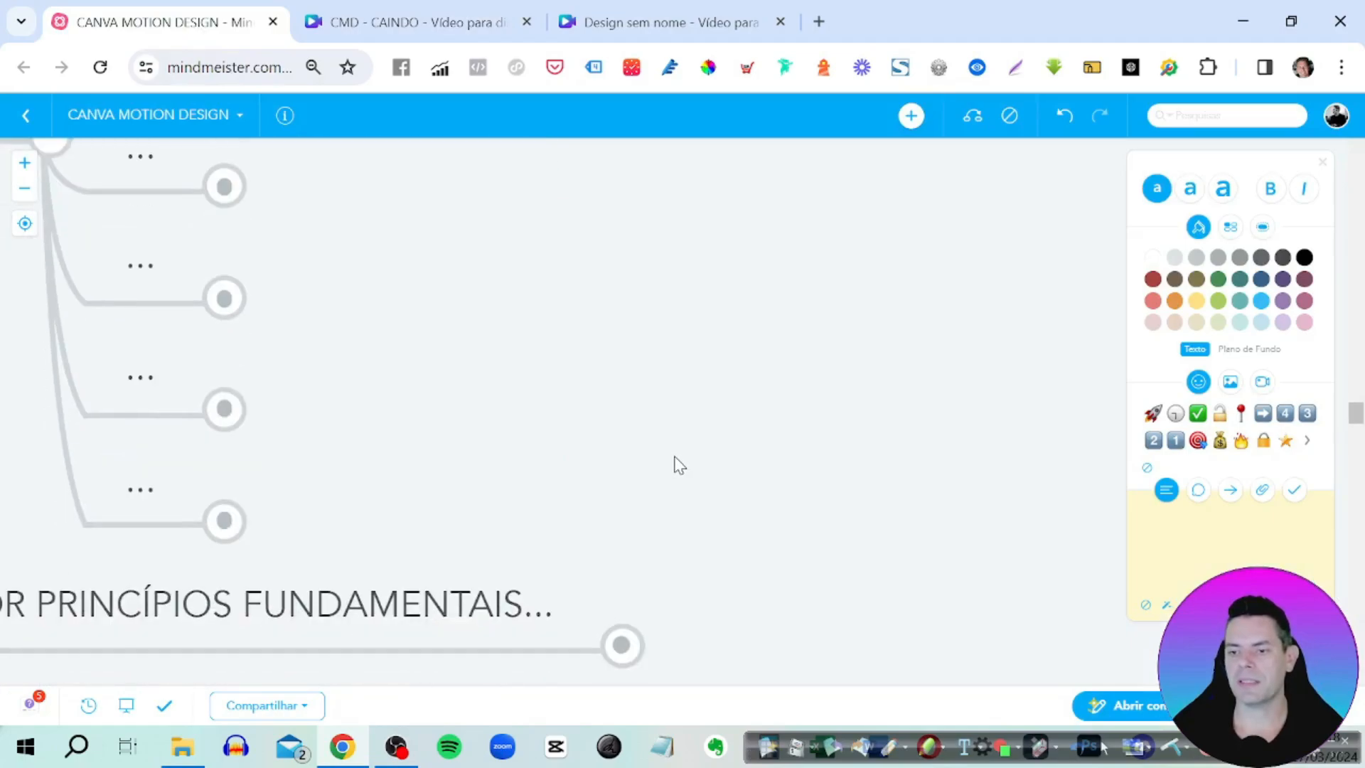
drag(686, 464, 1008, 402)
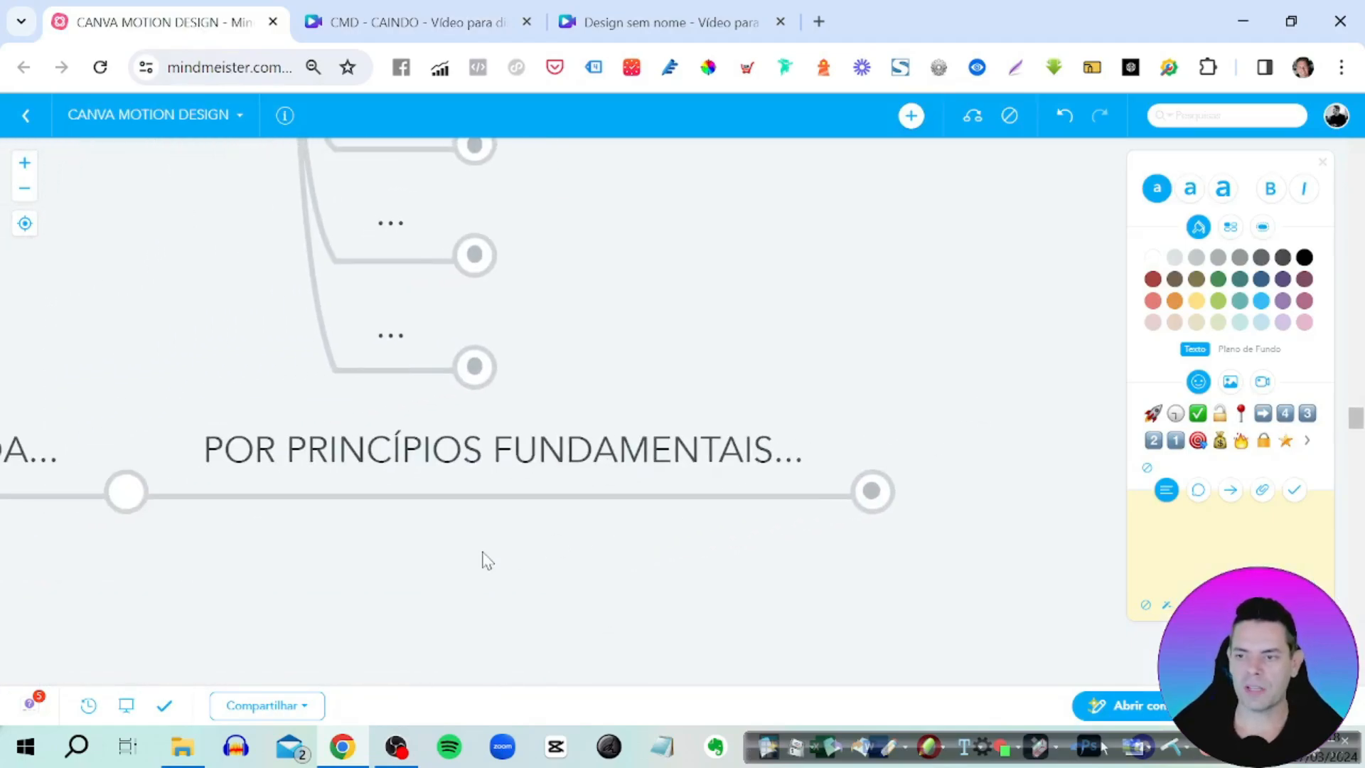
drag(482, 561, 281, 559)
click(701, 500)
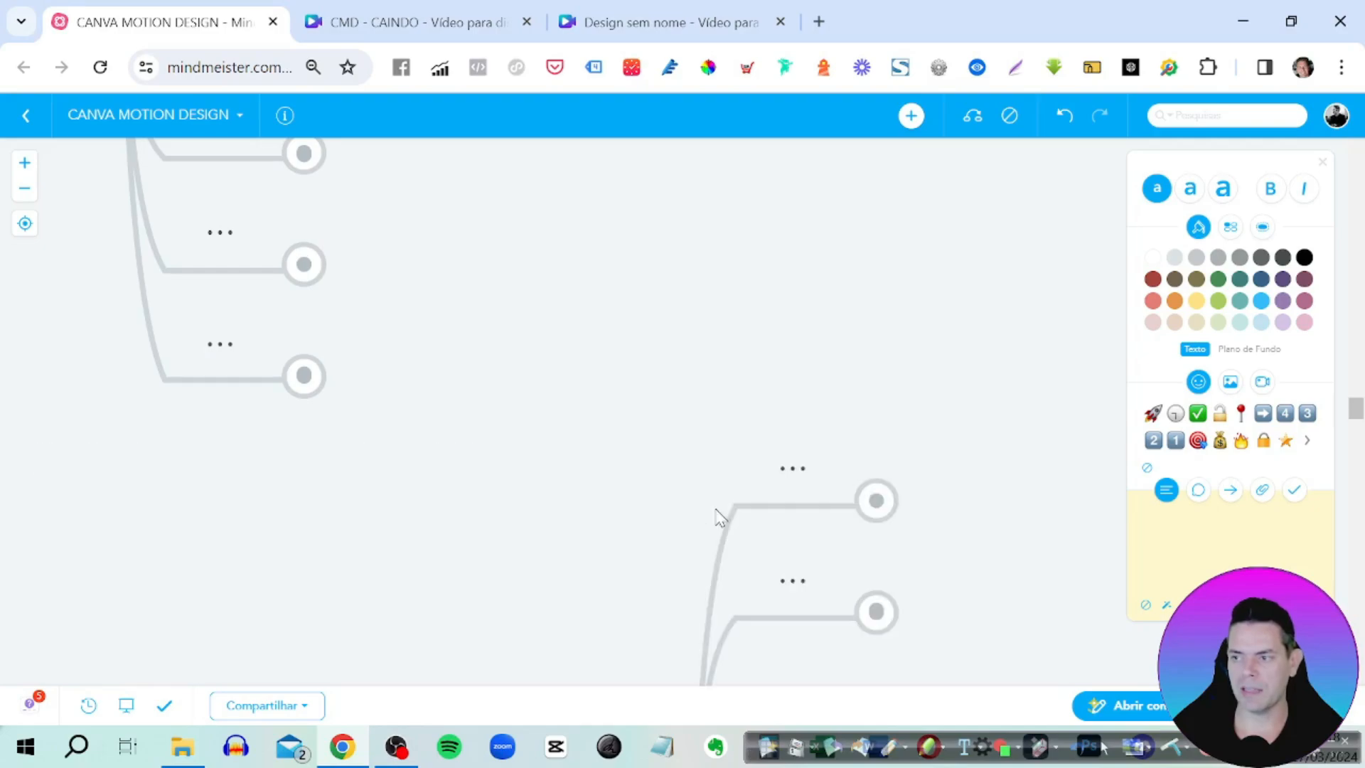
drag(981, 526, 734, 362)
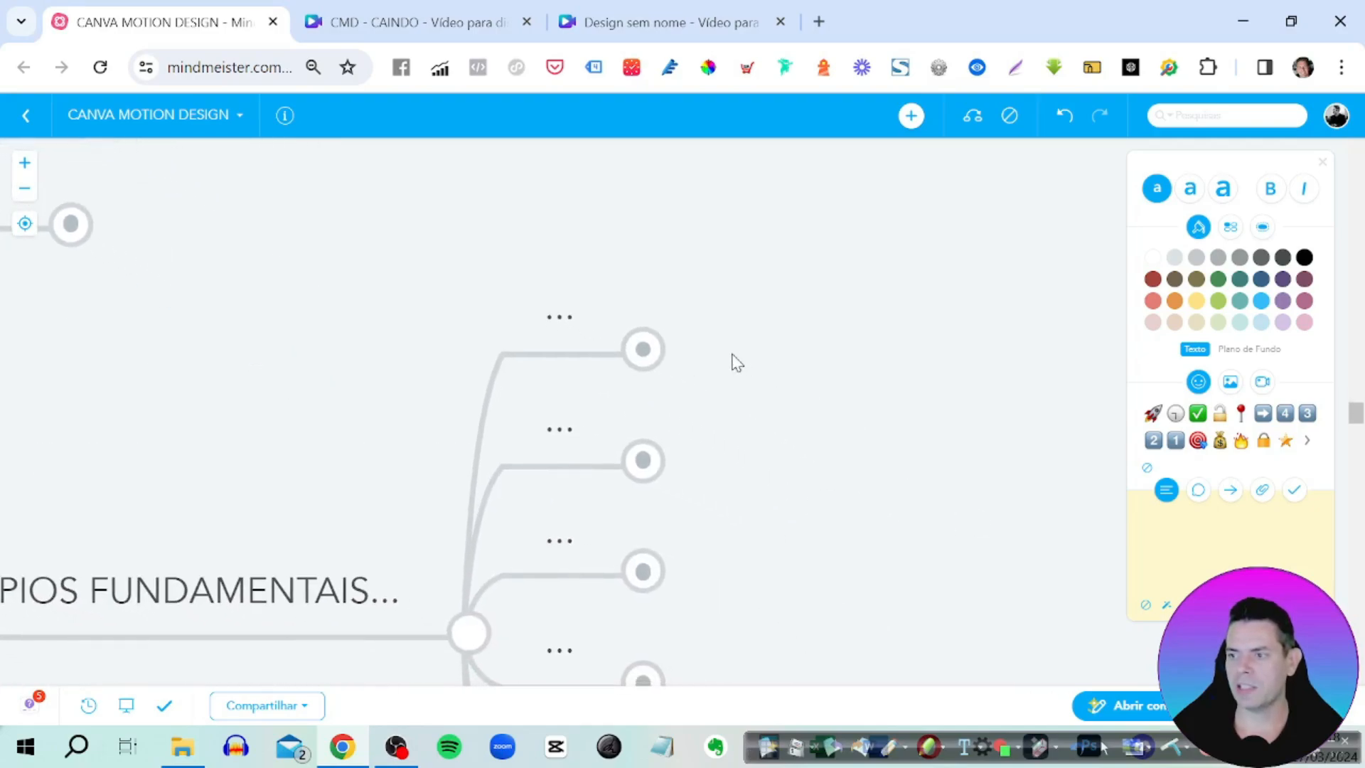
click(642, 350)
drag(977, 510, 728, 502)
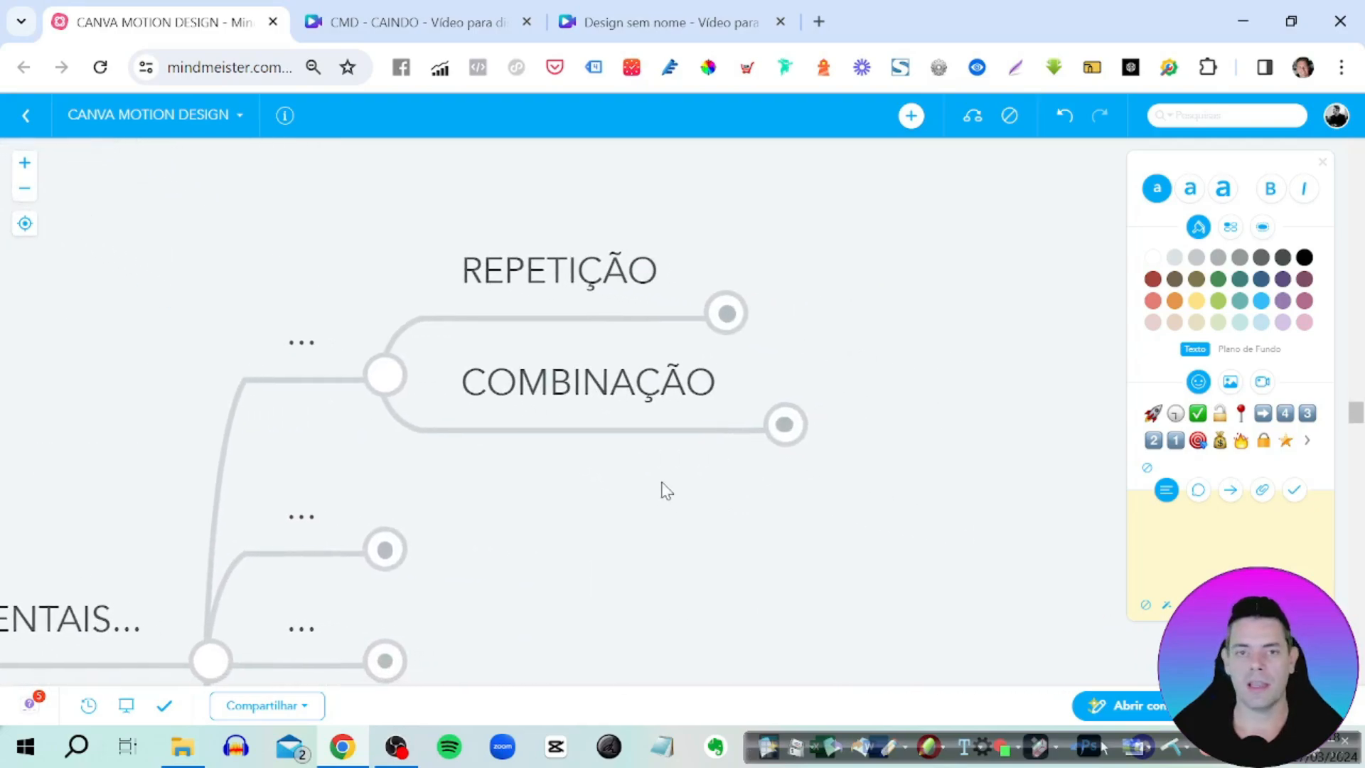
- Expand the REPETIÇÃO and COMBINAÇÃO topics, including the ELEMENTOS topic under REPETIÇÃO
click(728, 331)
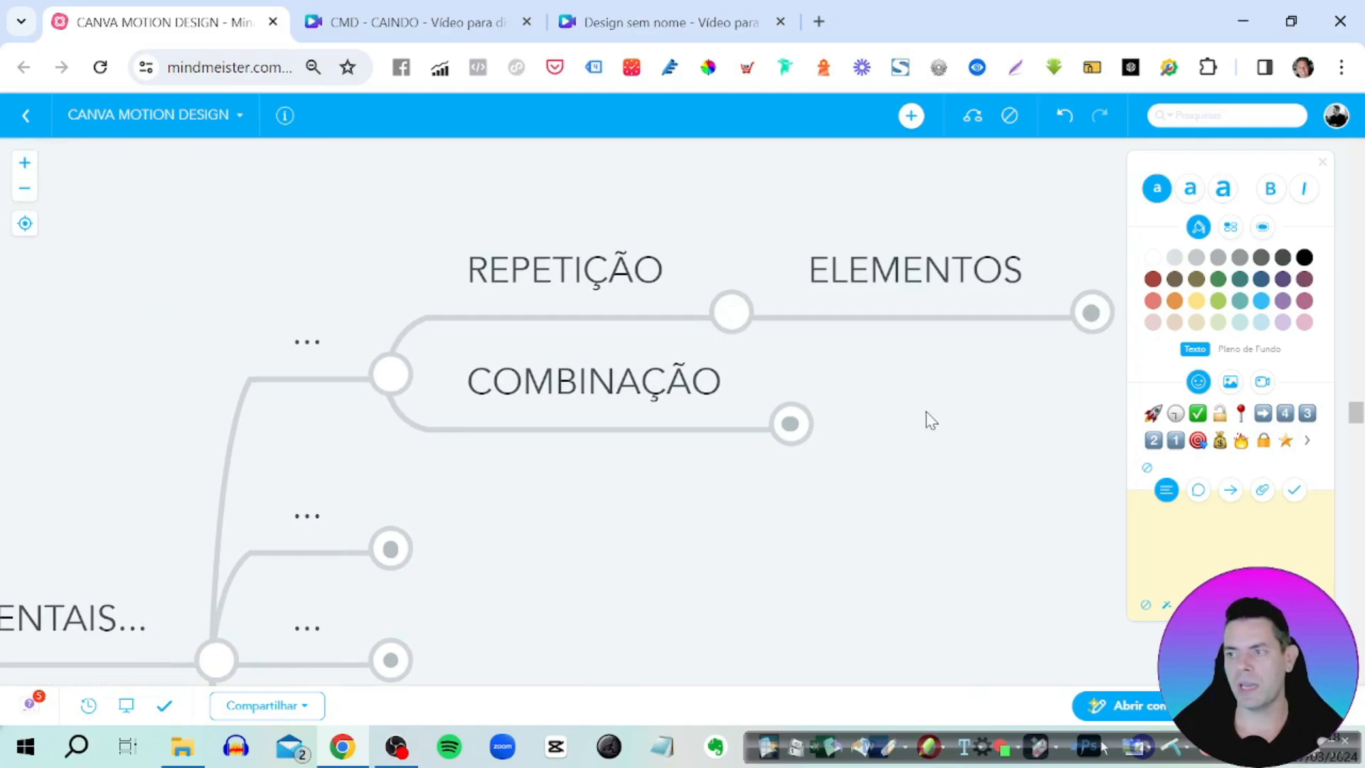
click(791, 425)
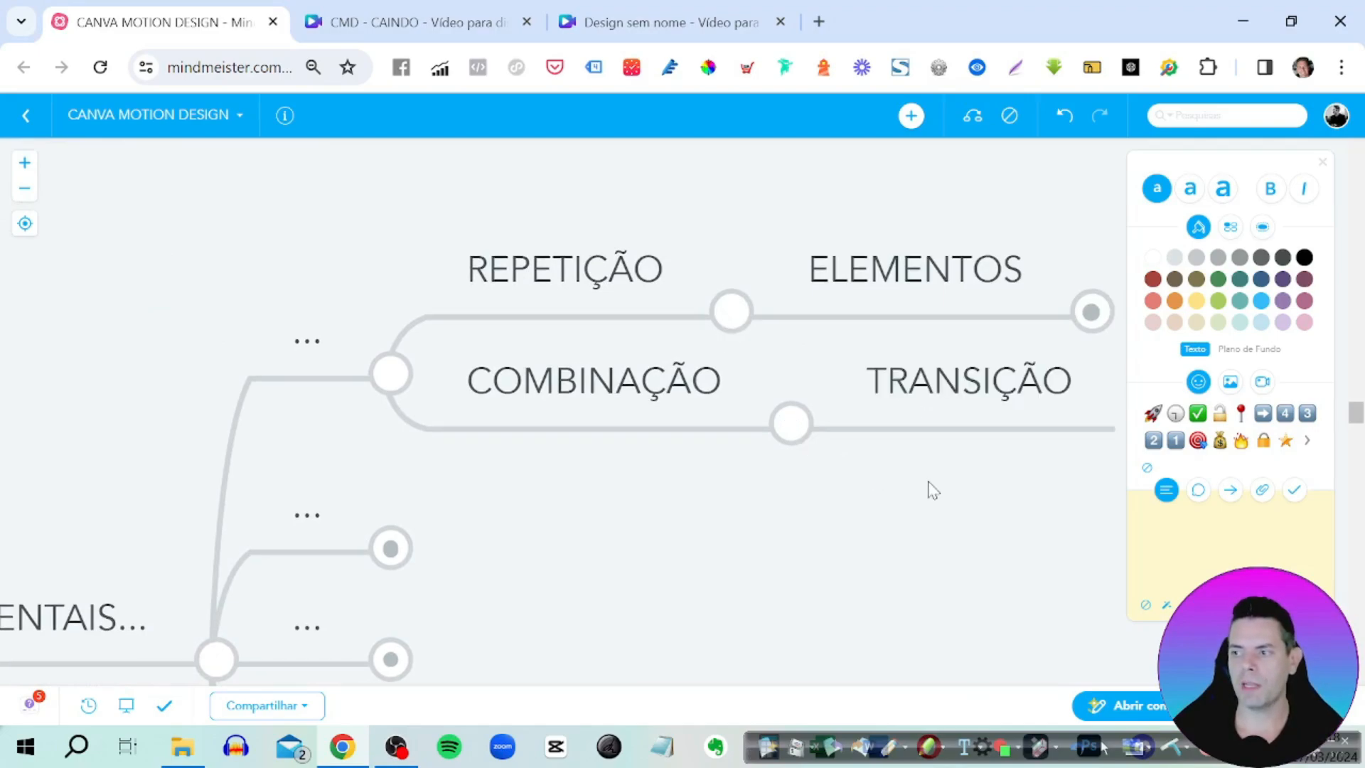
drag(932, 488, 786, 505)
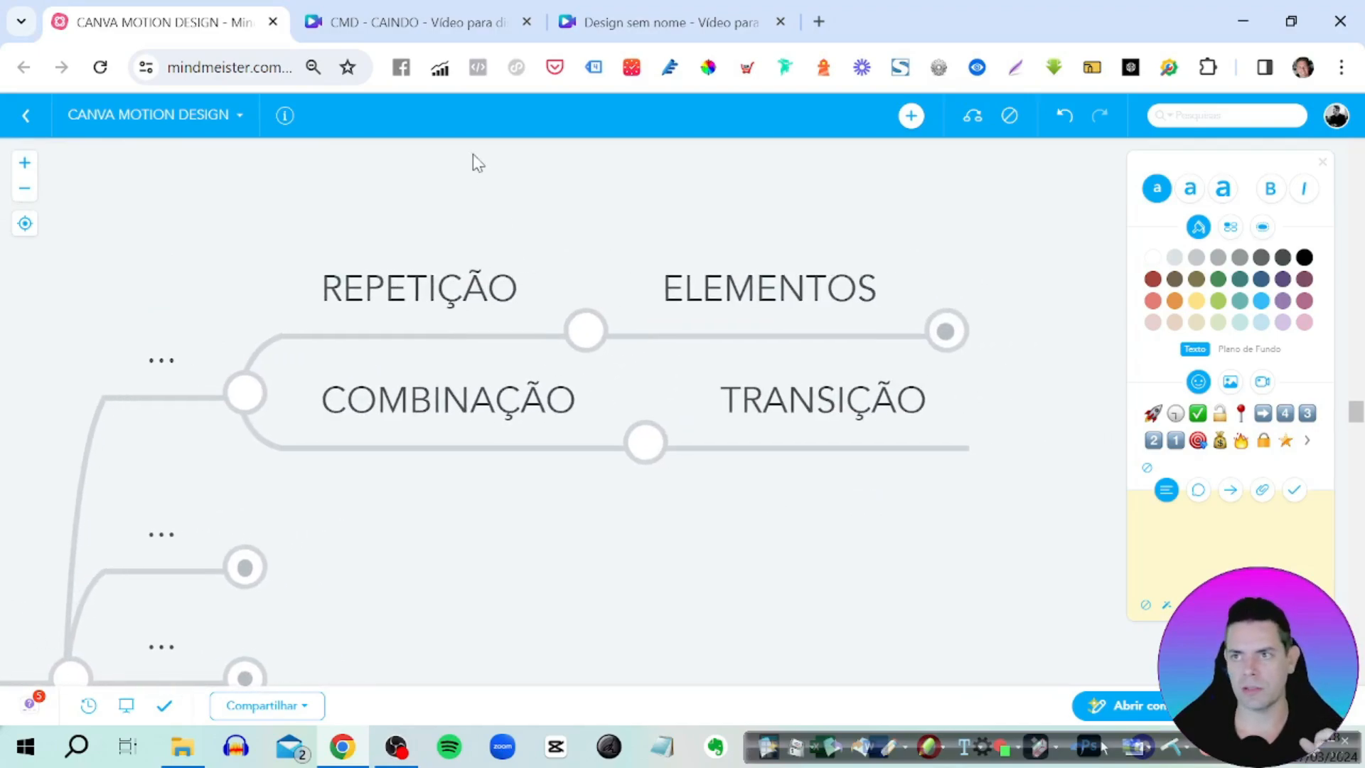
drag(653, 585, 445, 634)
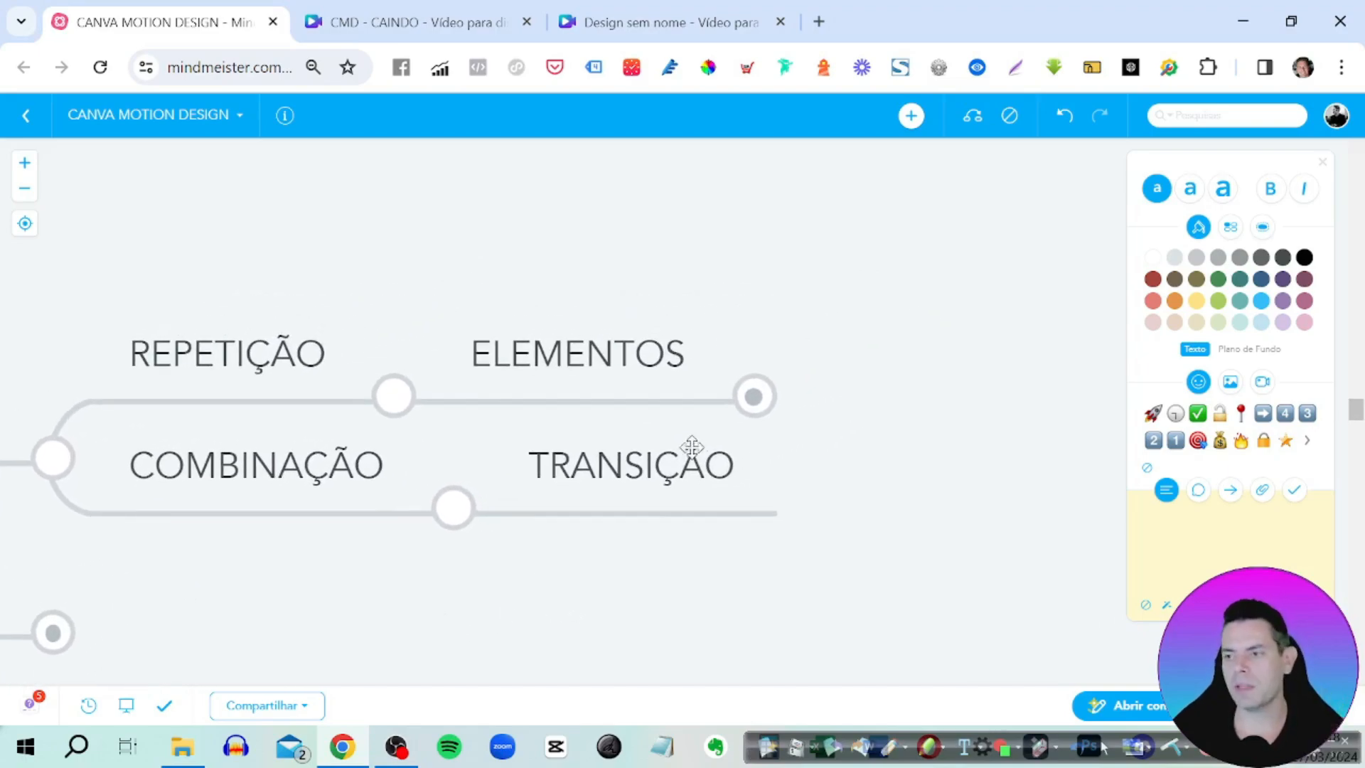
click(749, 402)
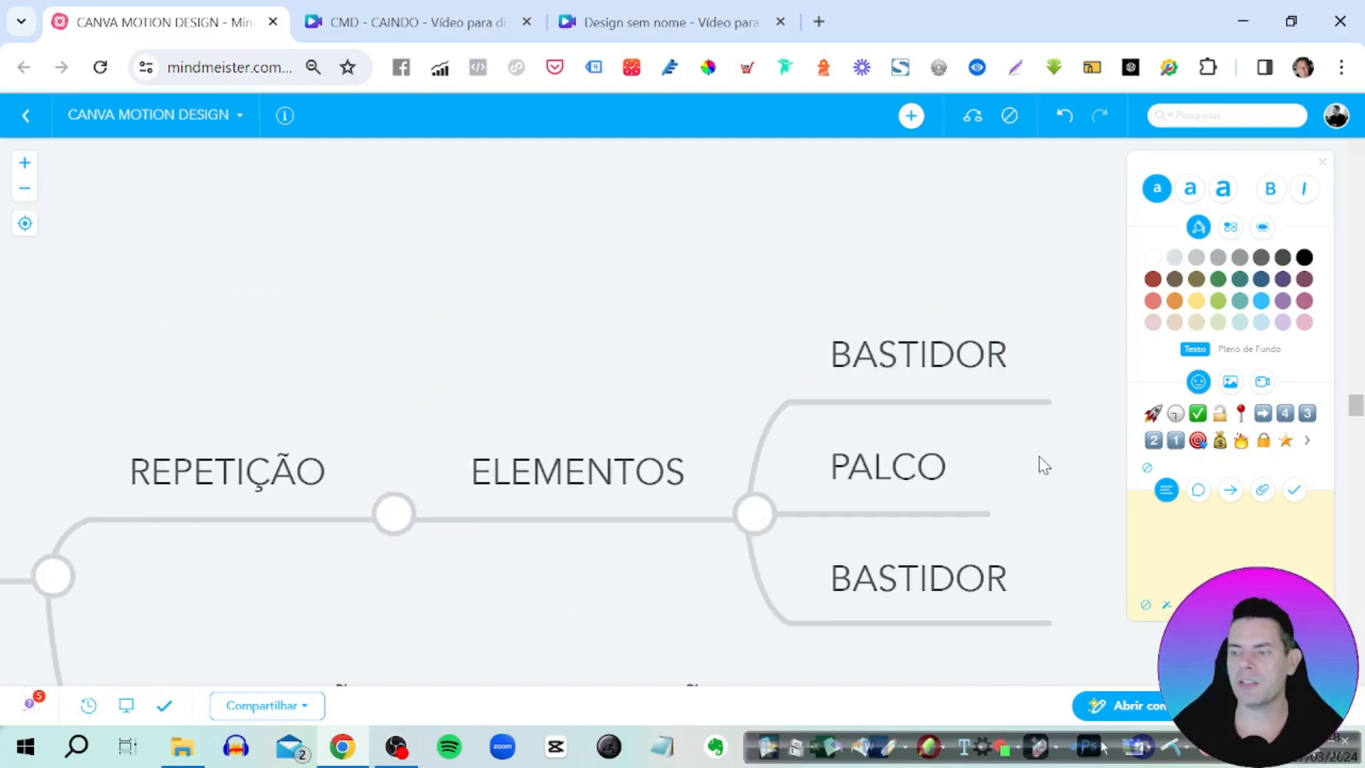
- Return to the CMD - CAINDO design and examine the position settings and layers of the green group on the first page
click(463, 22)
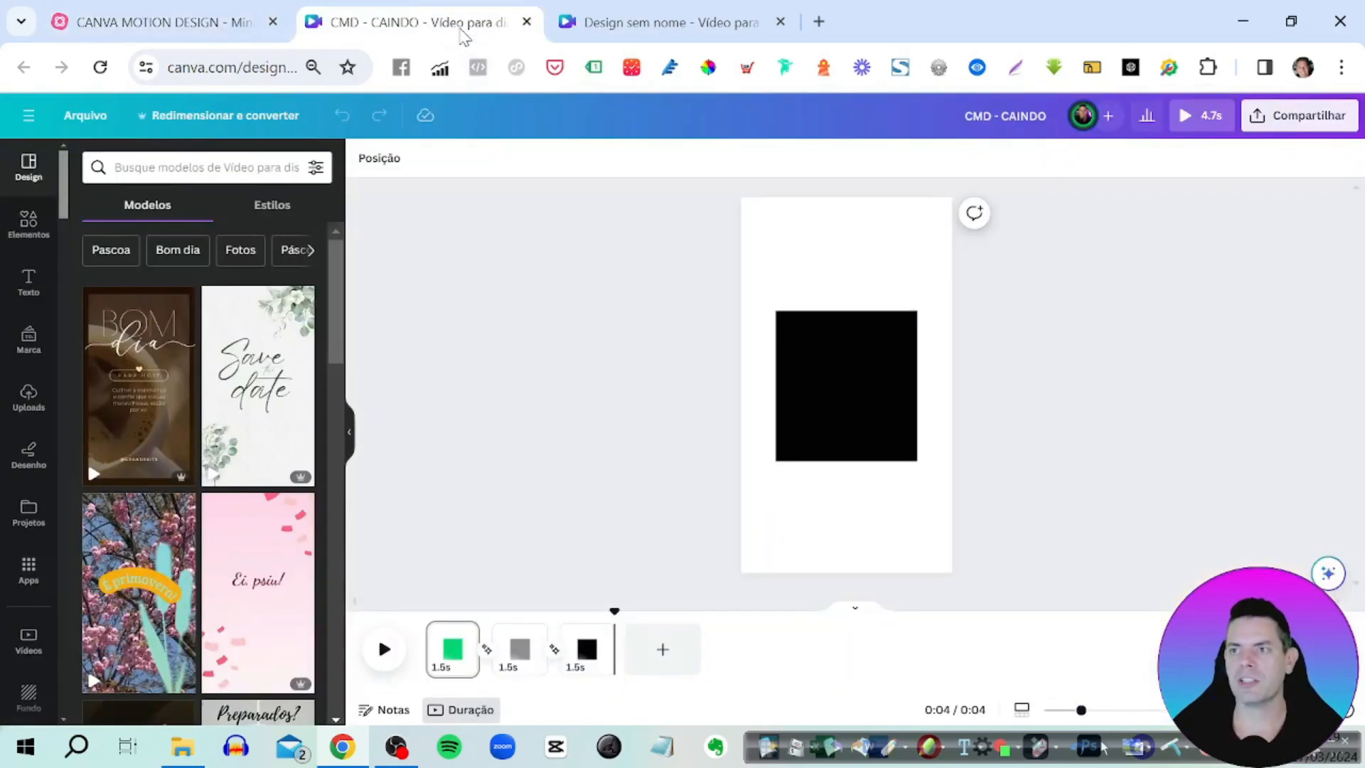
click(450, 643)
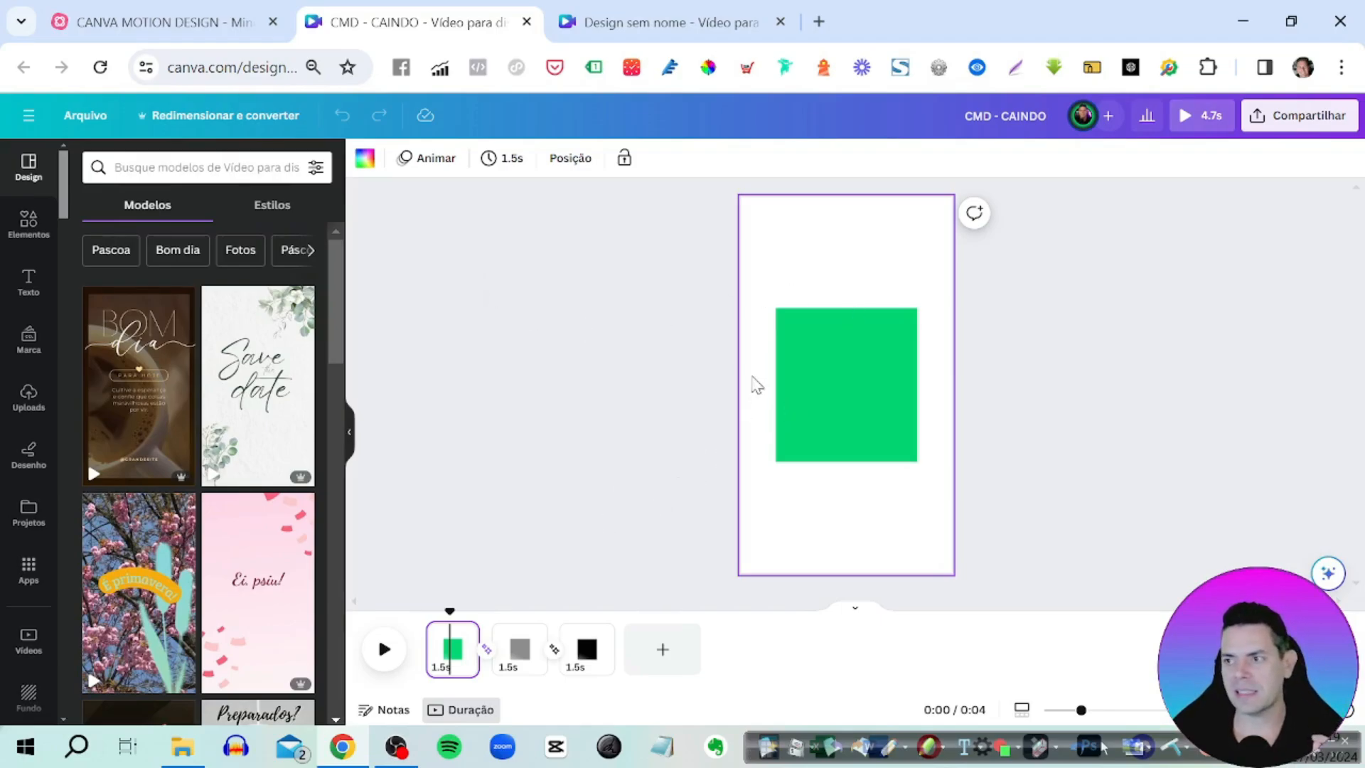
click(804, 293)
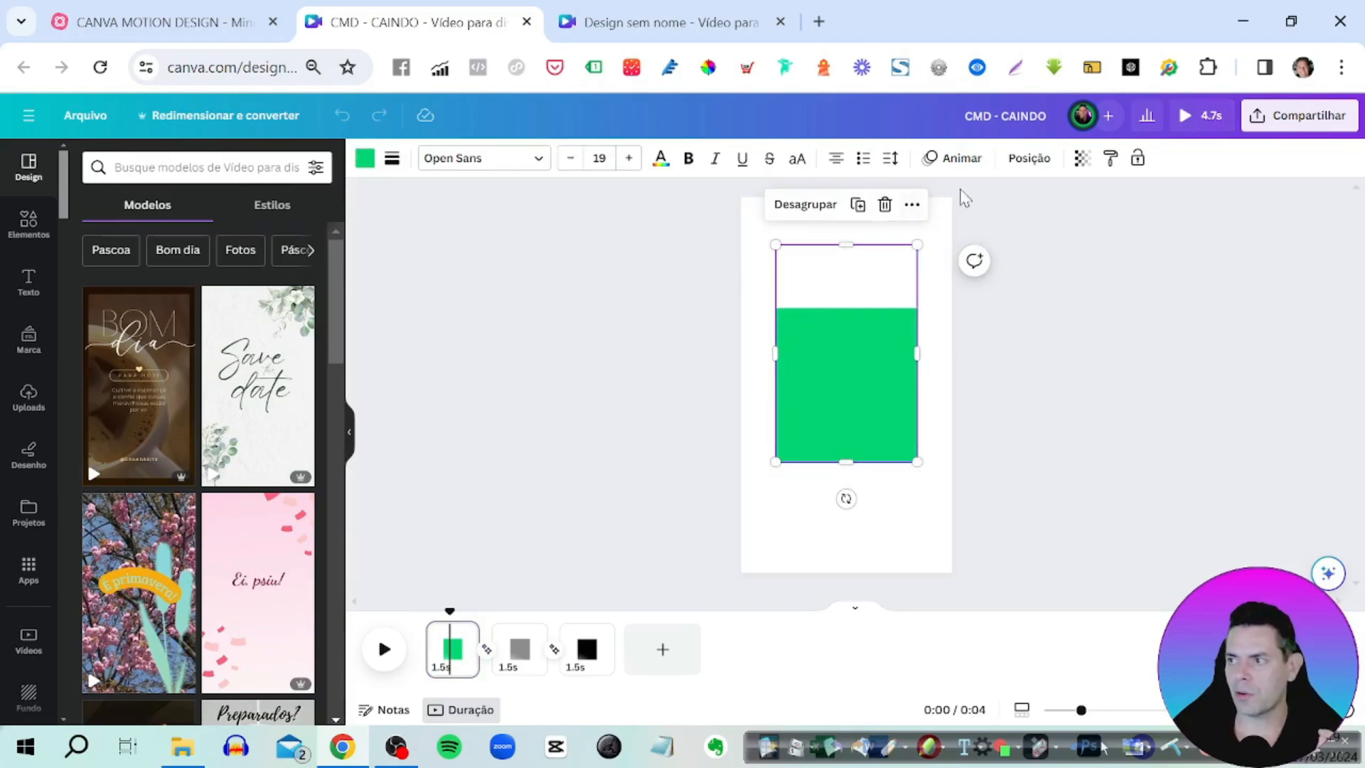
click(1017, 166)
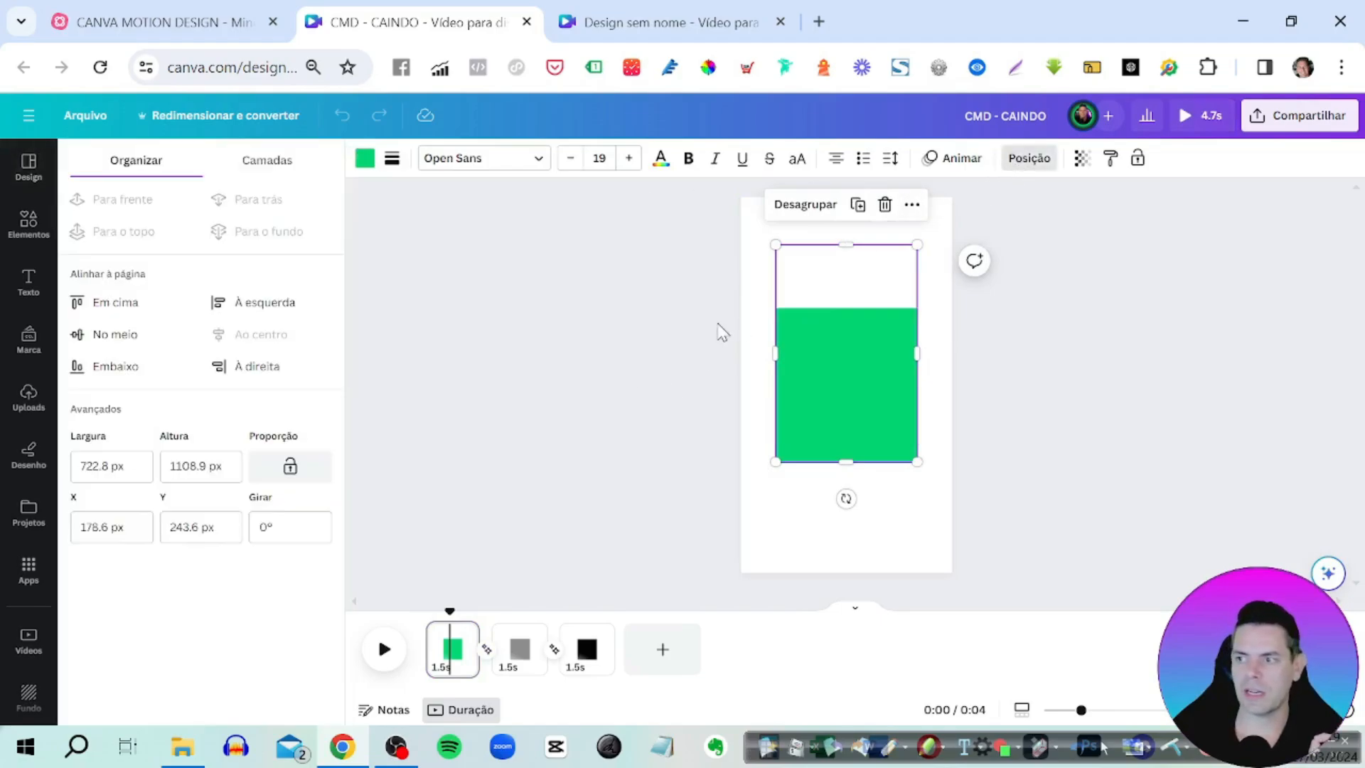
click(264, 169)
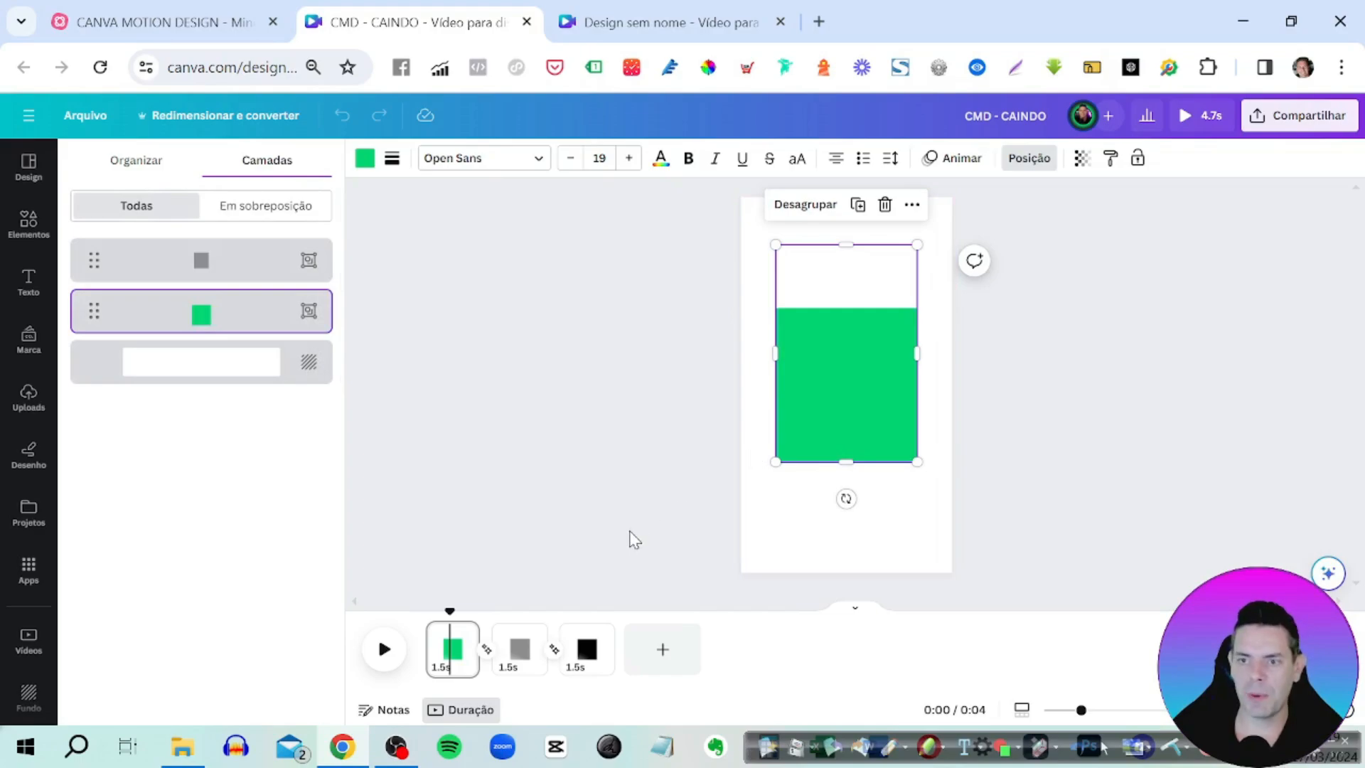
- Examine the grey group above the page and the narrow bar inside it, using its layer
click(242, 268)
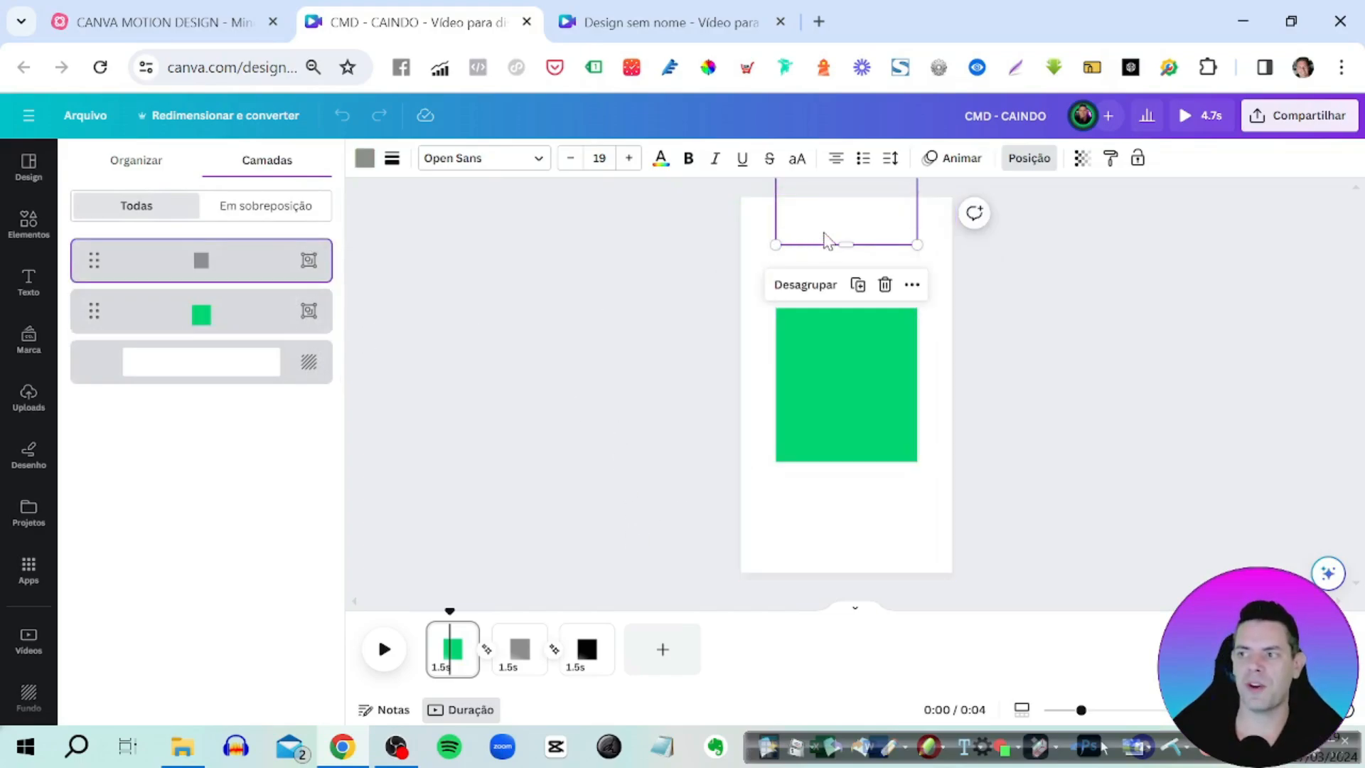
click(848, 234)
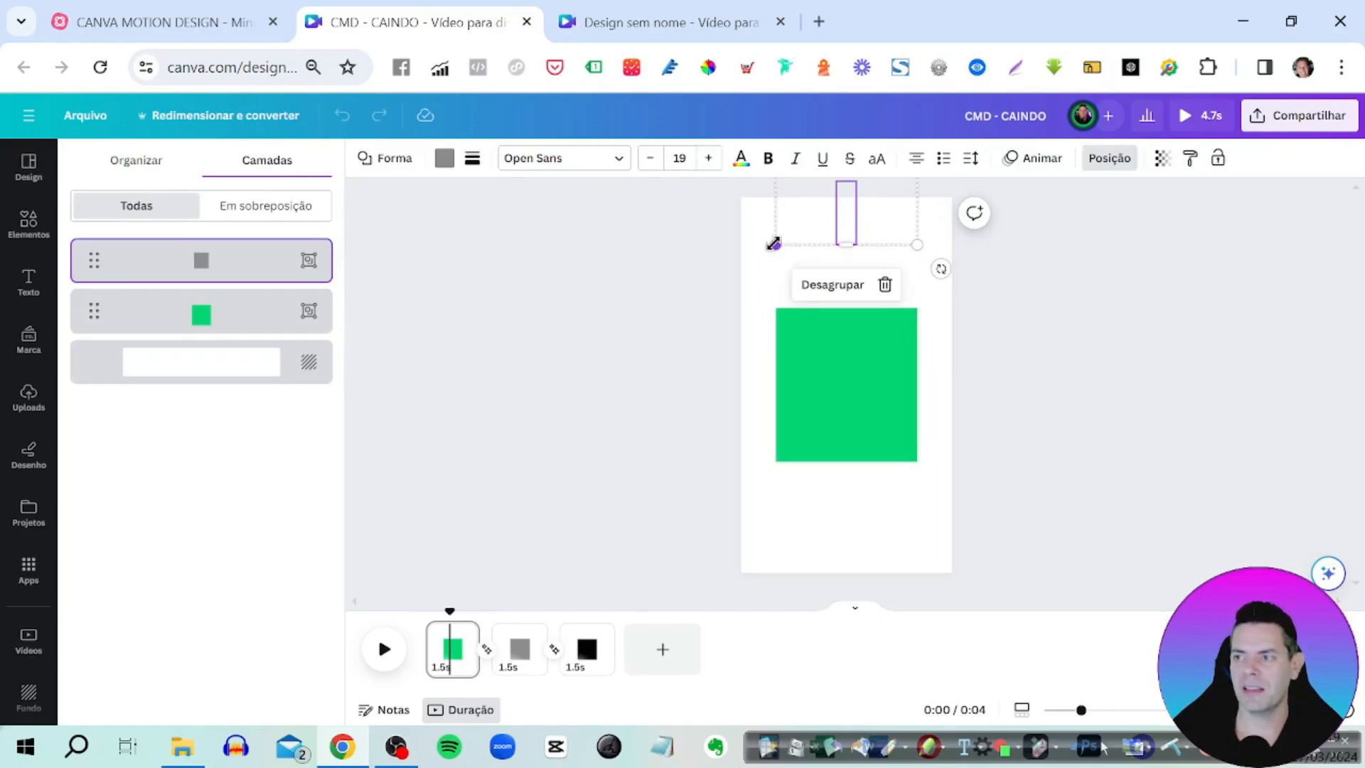
key(Escape)
- Switch to the untitled mobile video design and delete the green group from its page
click(668, 26)
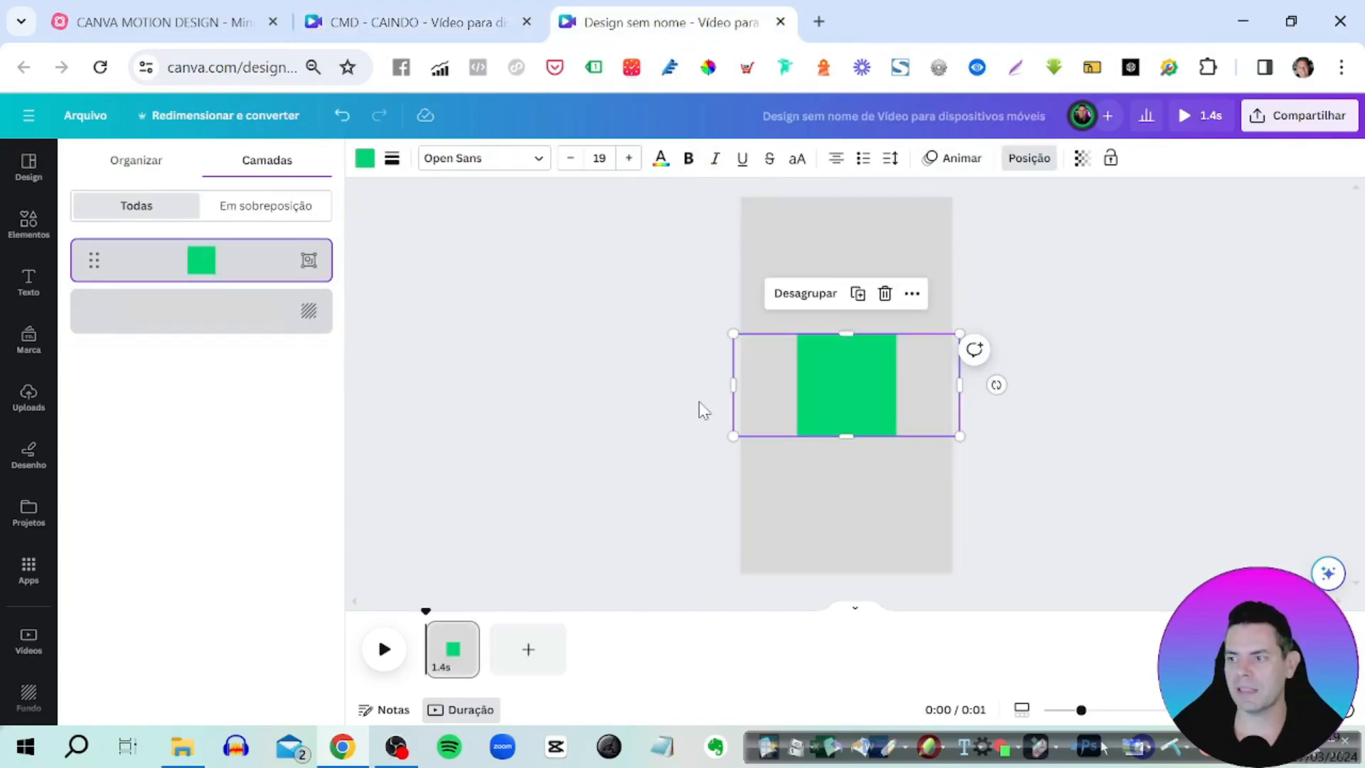
key(alt+1)
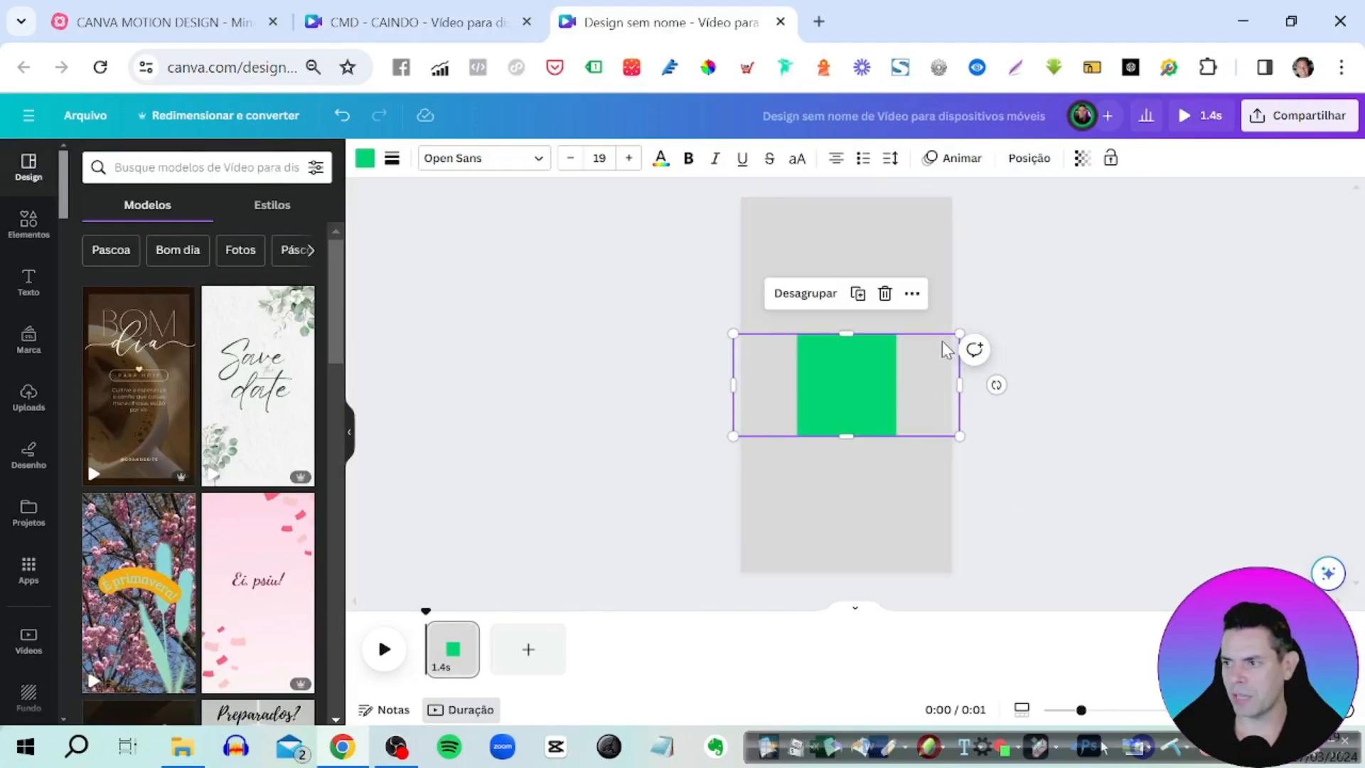
key(Delete)
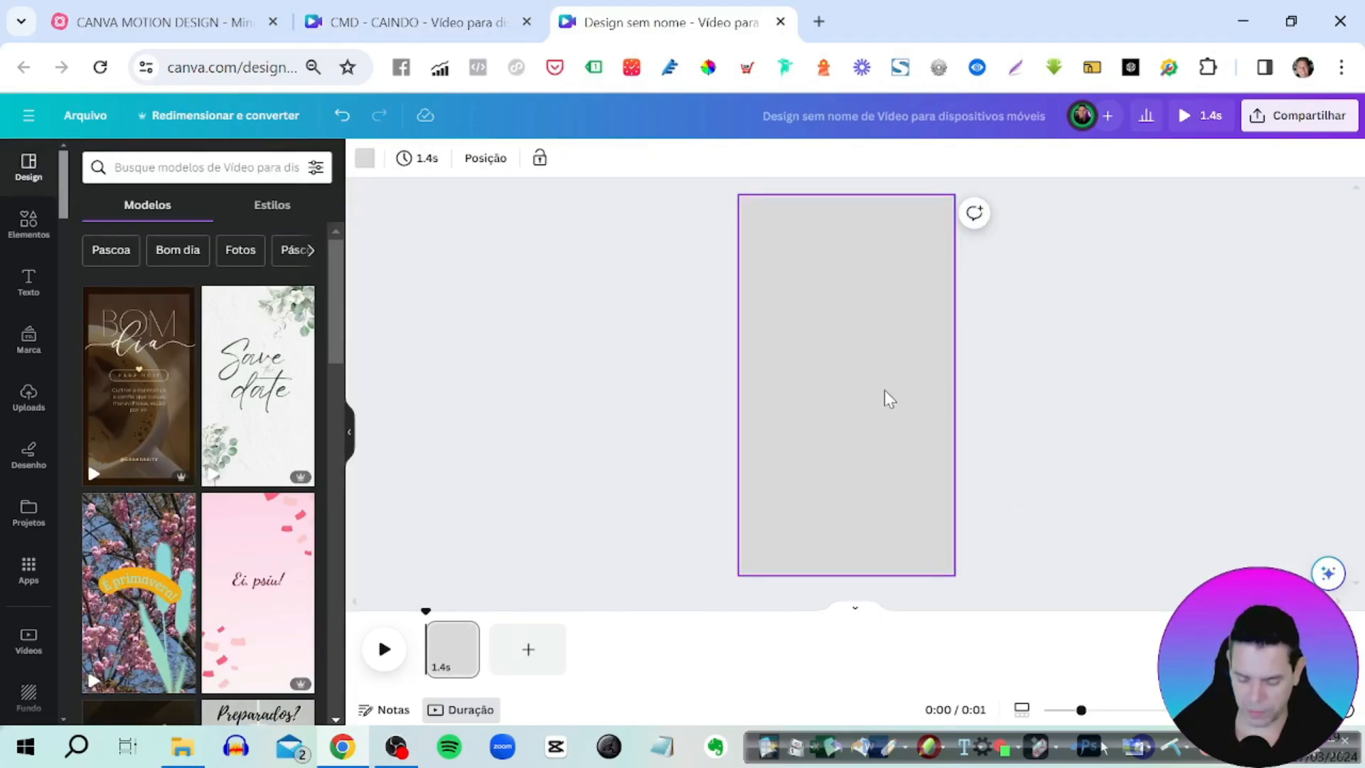
- Add a green square to the empty page and enlarge it into a horizontally centred block around the page's middle
key(ctrl+z)
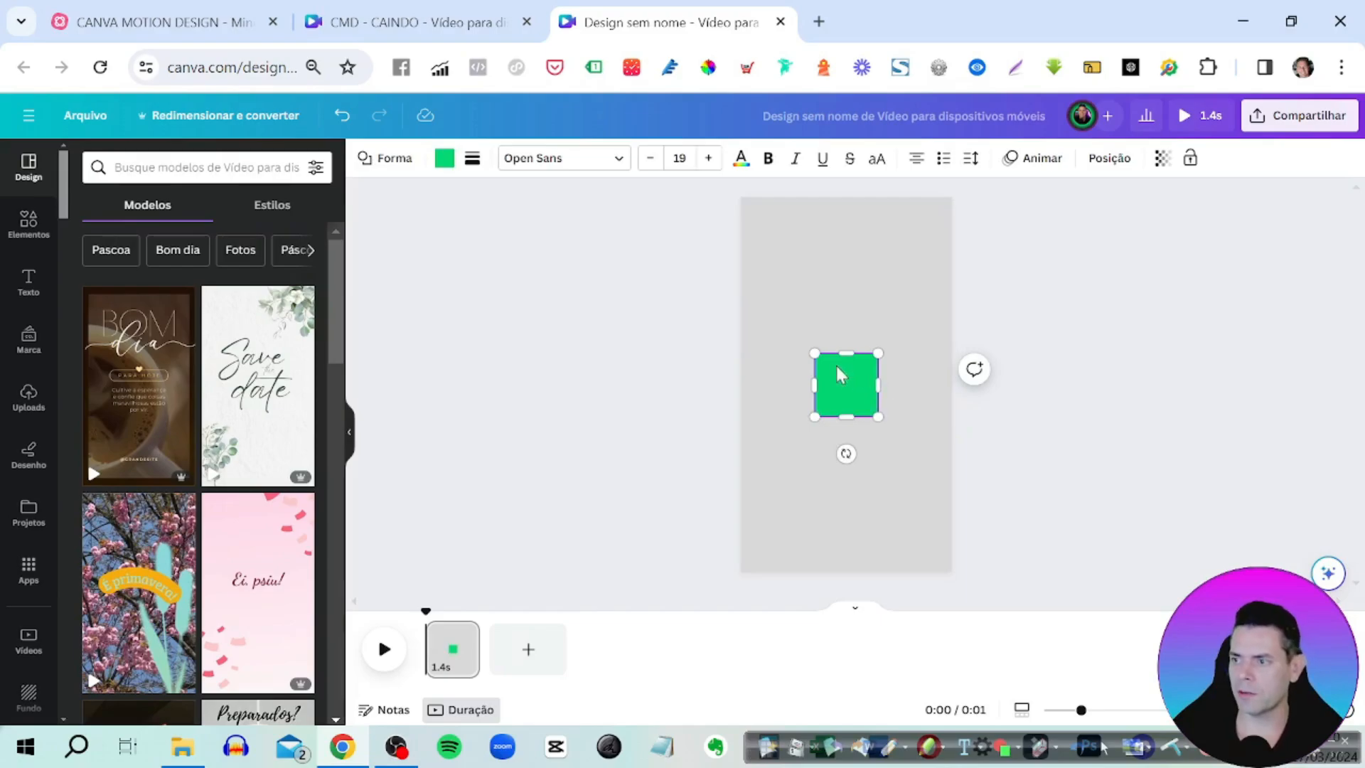
drag(815, 353, 762, 304)
drag(879, 416, 876, 677)
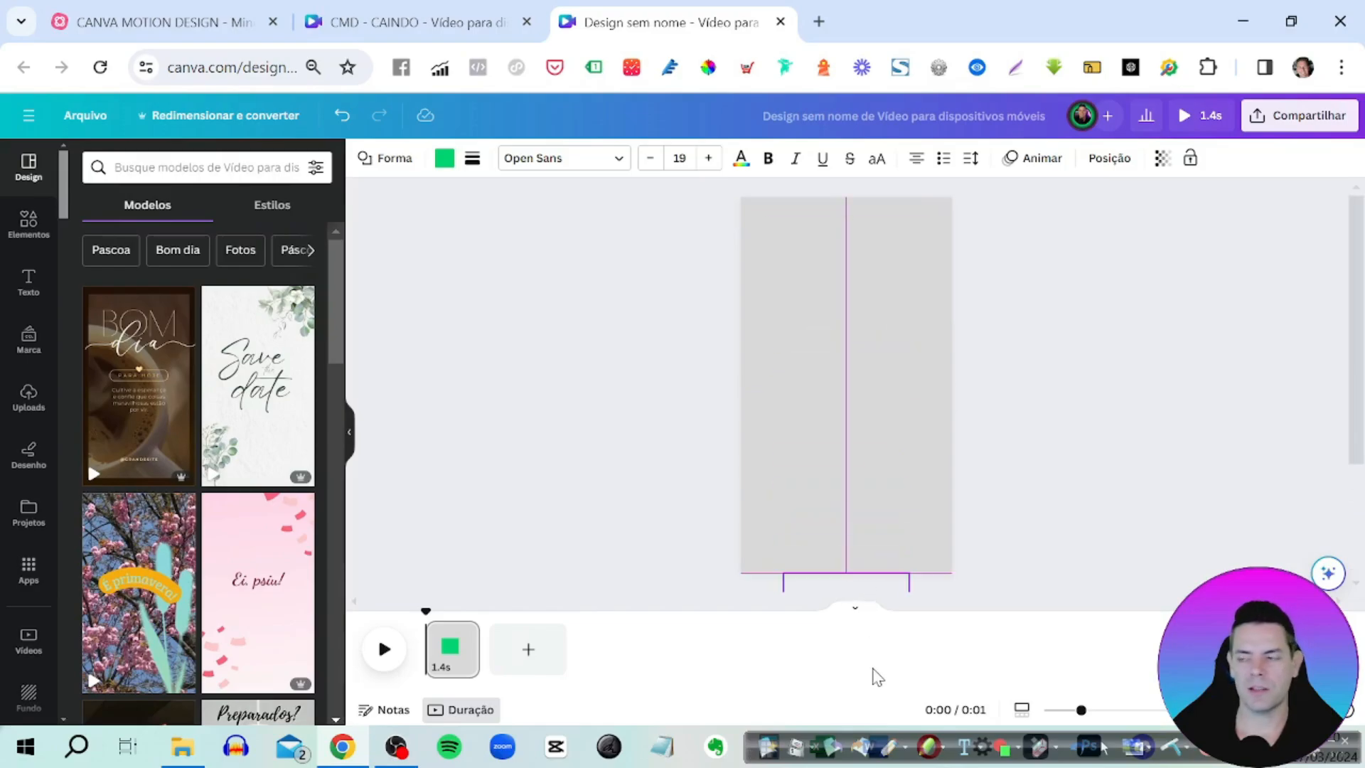
drag(875, 677, 863, 437)
- Add a second green square and shape it into a thin vertical bar centred on the large block's upper edge
click(858, 329)
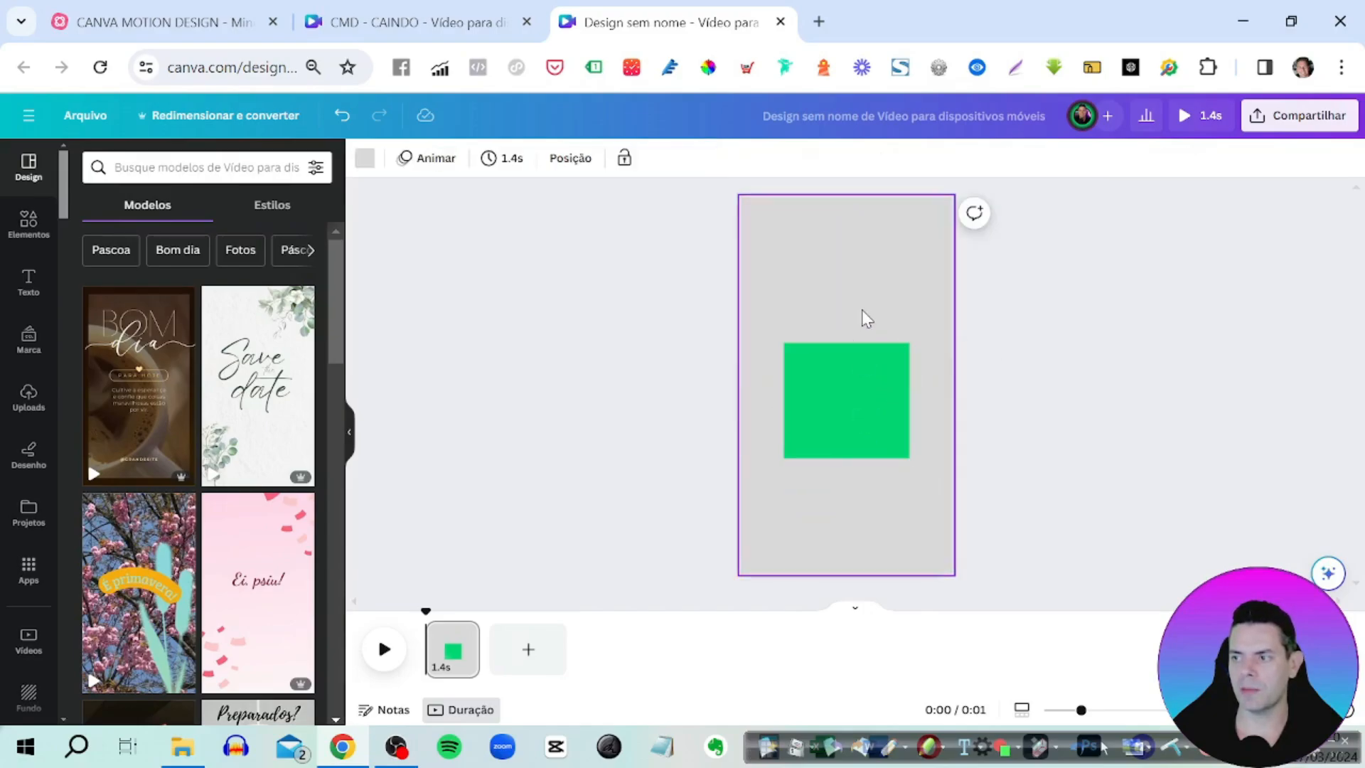
click(860, 349)
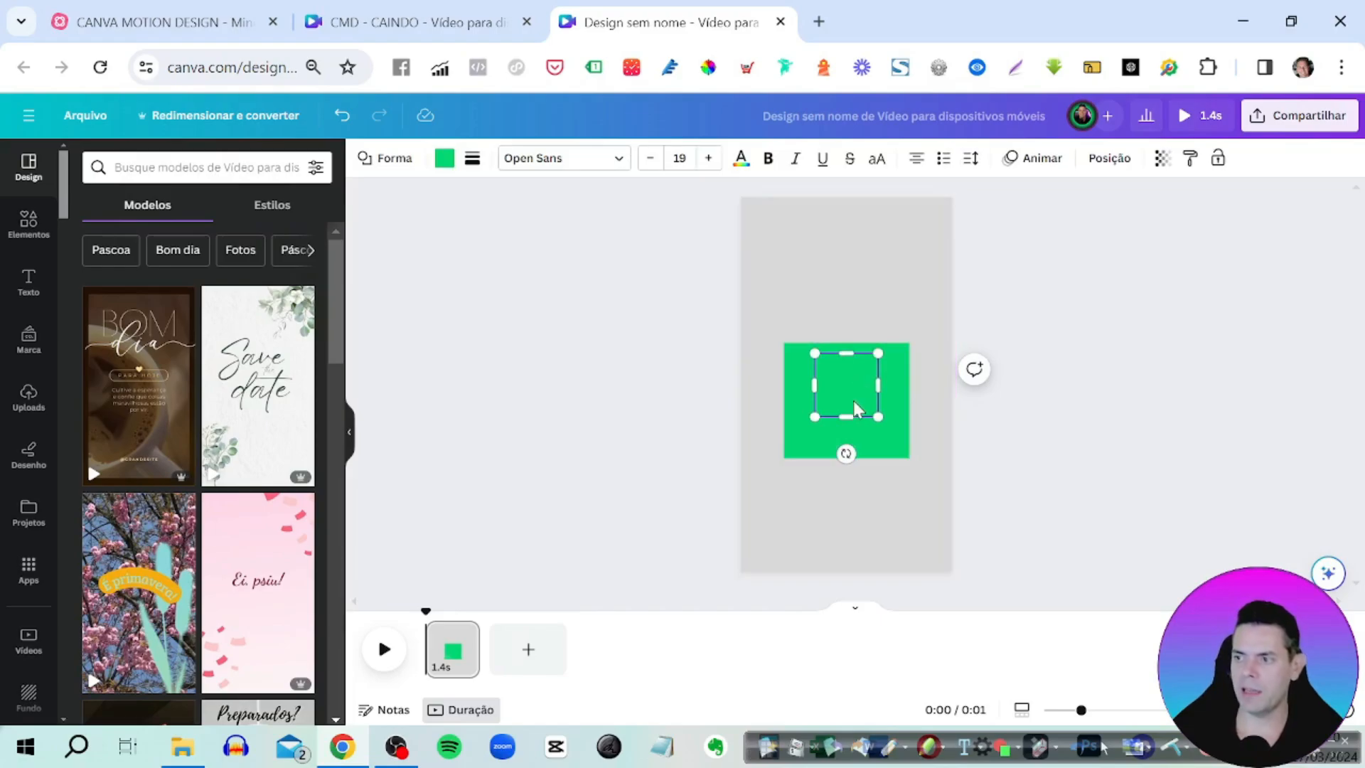
drag(853, 399, 861, 313)
drag(883, 384, 861, 379)
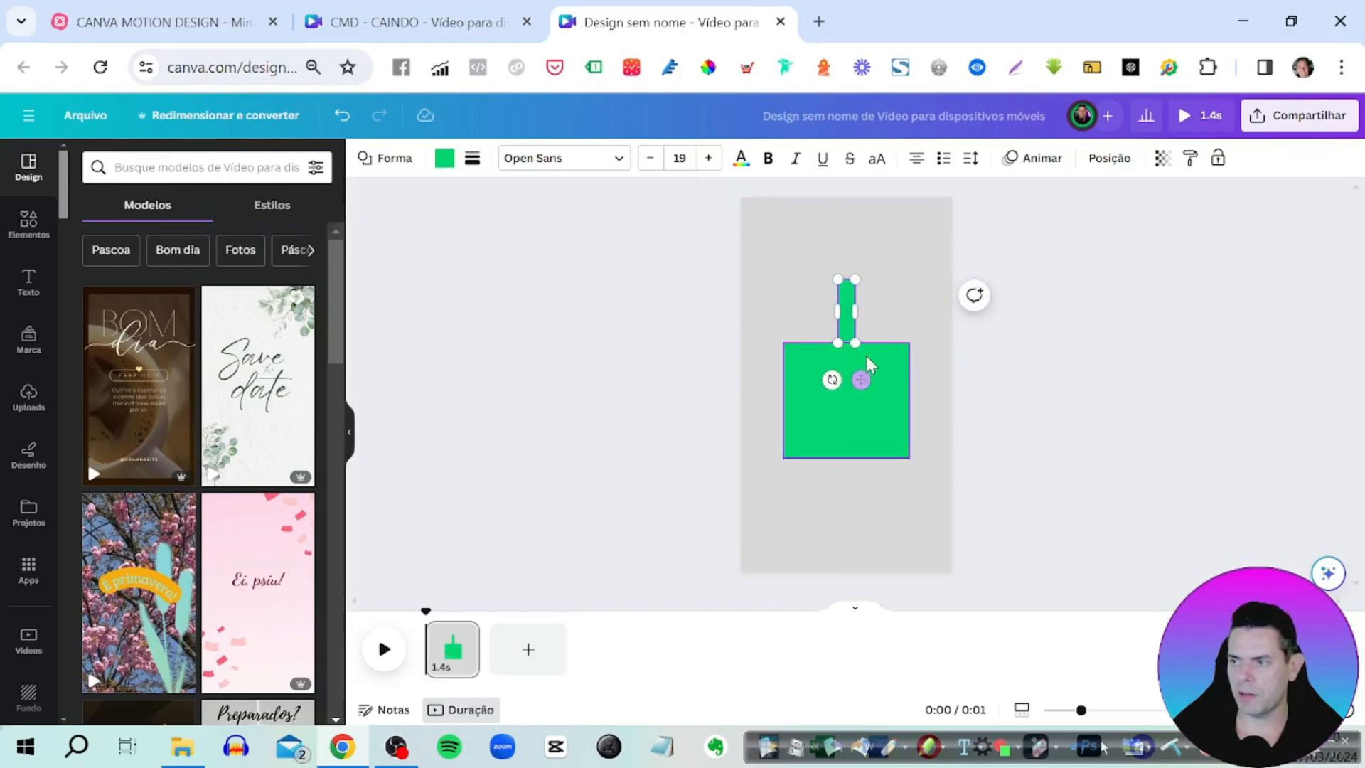
- Group the thin bar and the large green block together
shift+click(891, 398)
click(799, 249)
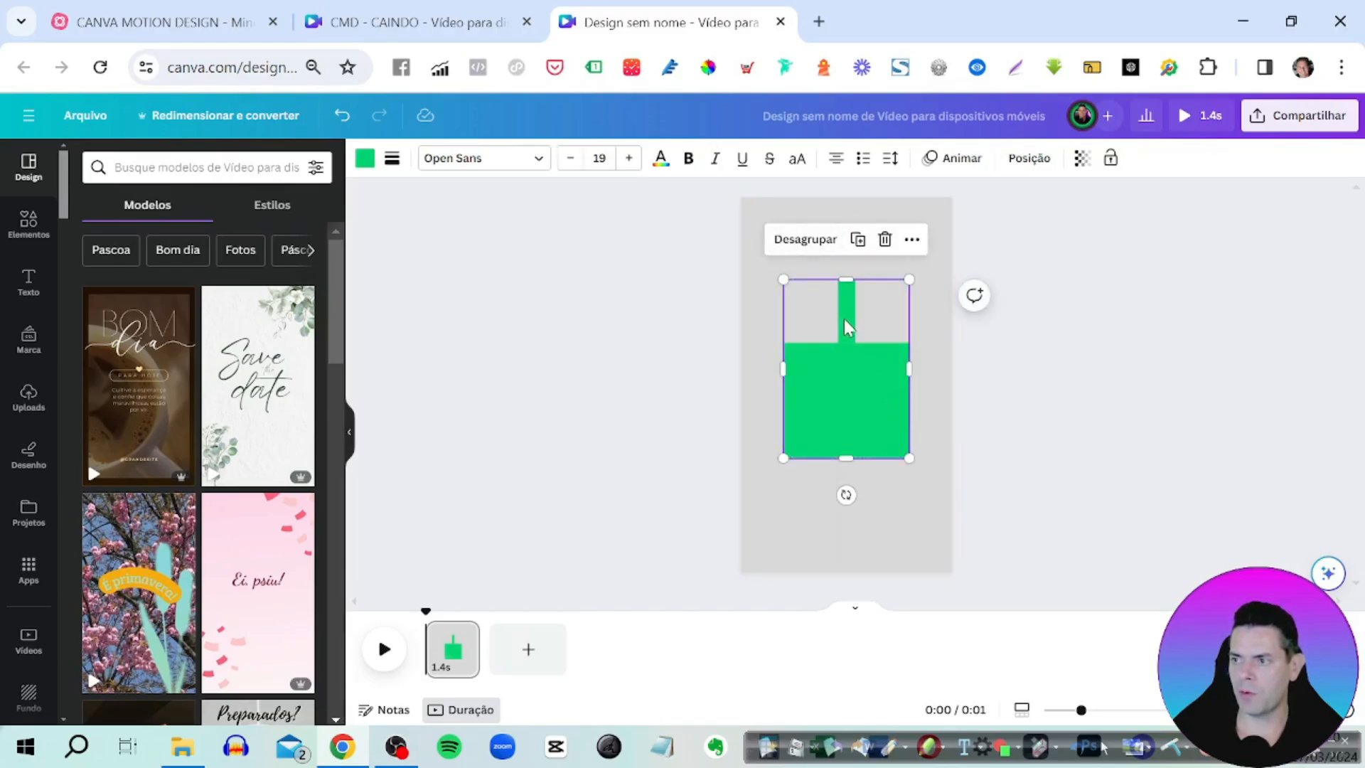
- Set the transparency of the thin bar above the green block to 0
click(1163, 159)
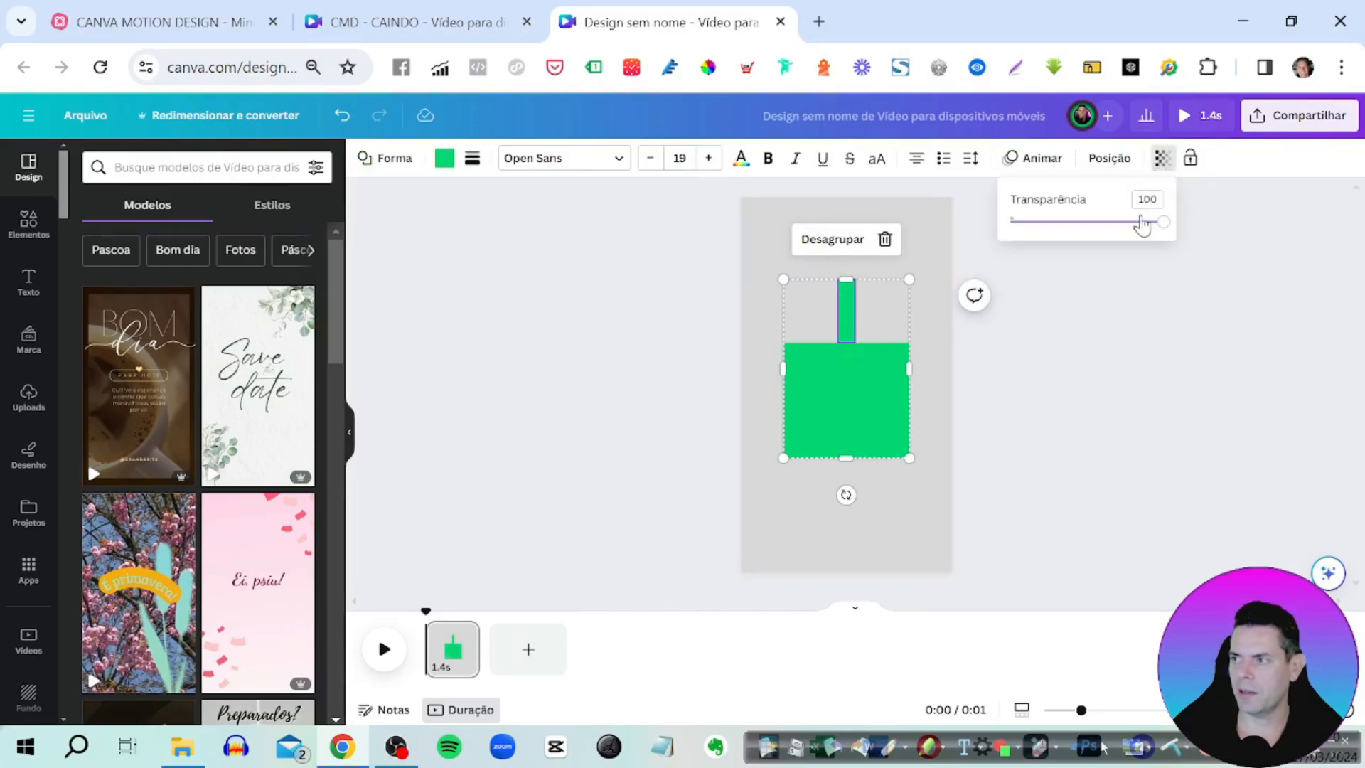
drag(1160, 224, 1008, 228)
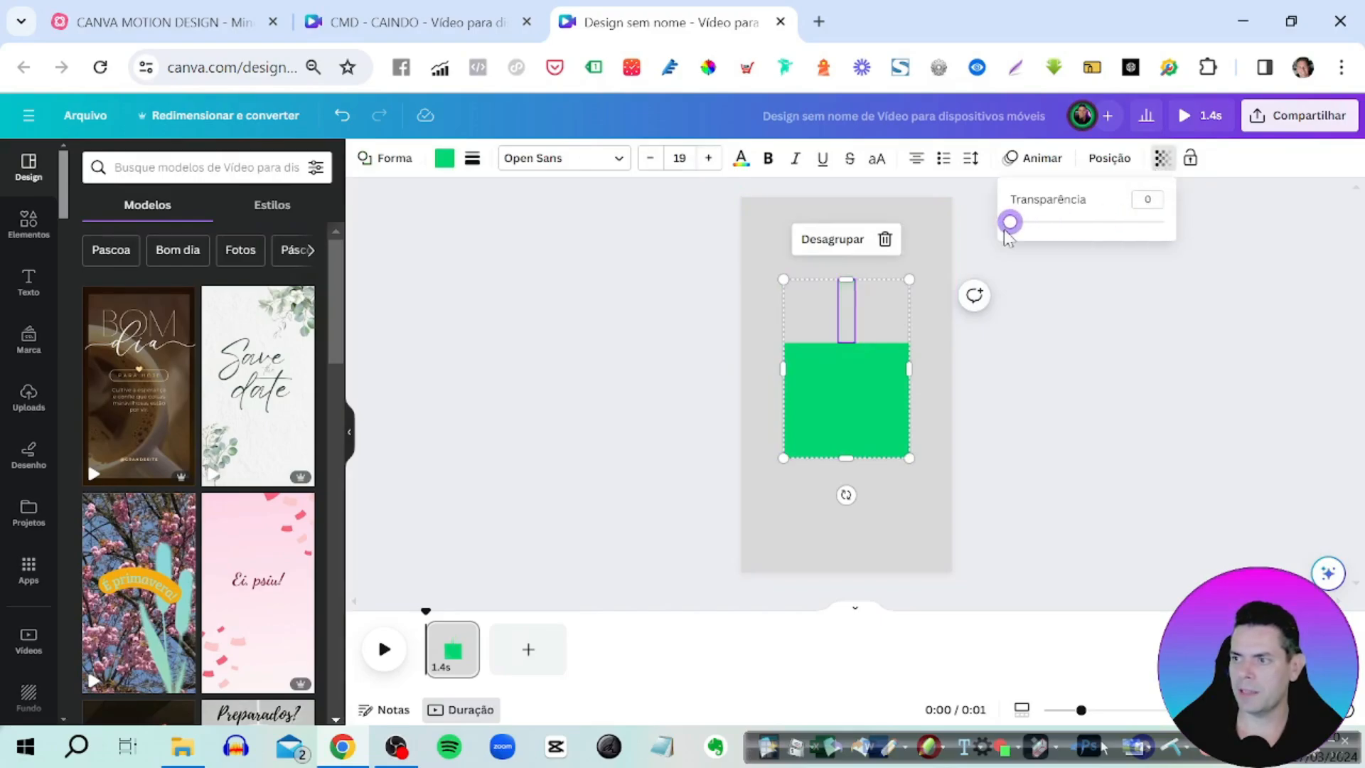
click(888, 530)
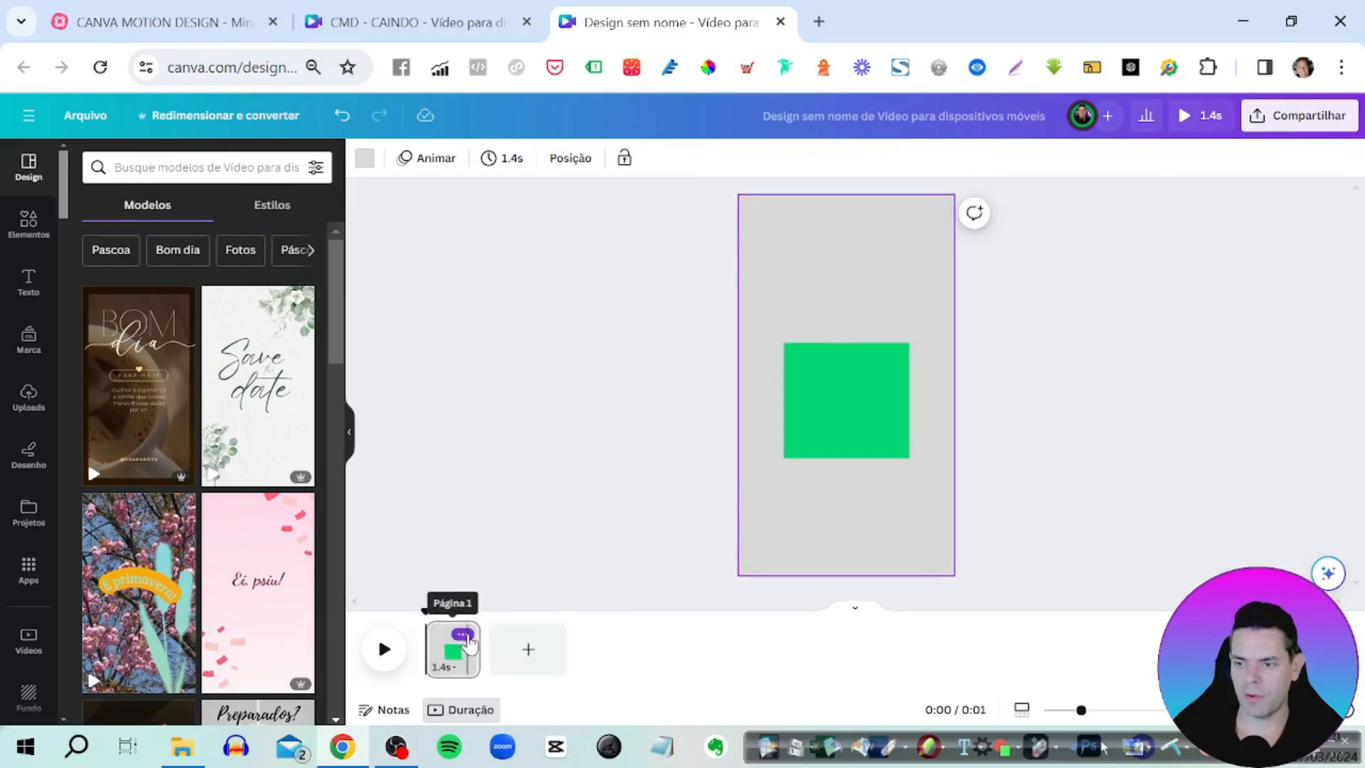
- Duplicate the page and move the copy's green group straight down until its block lies past the page's lower edge
click(466, 636)
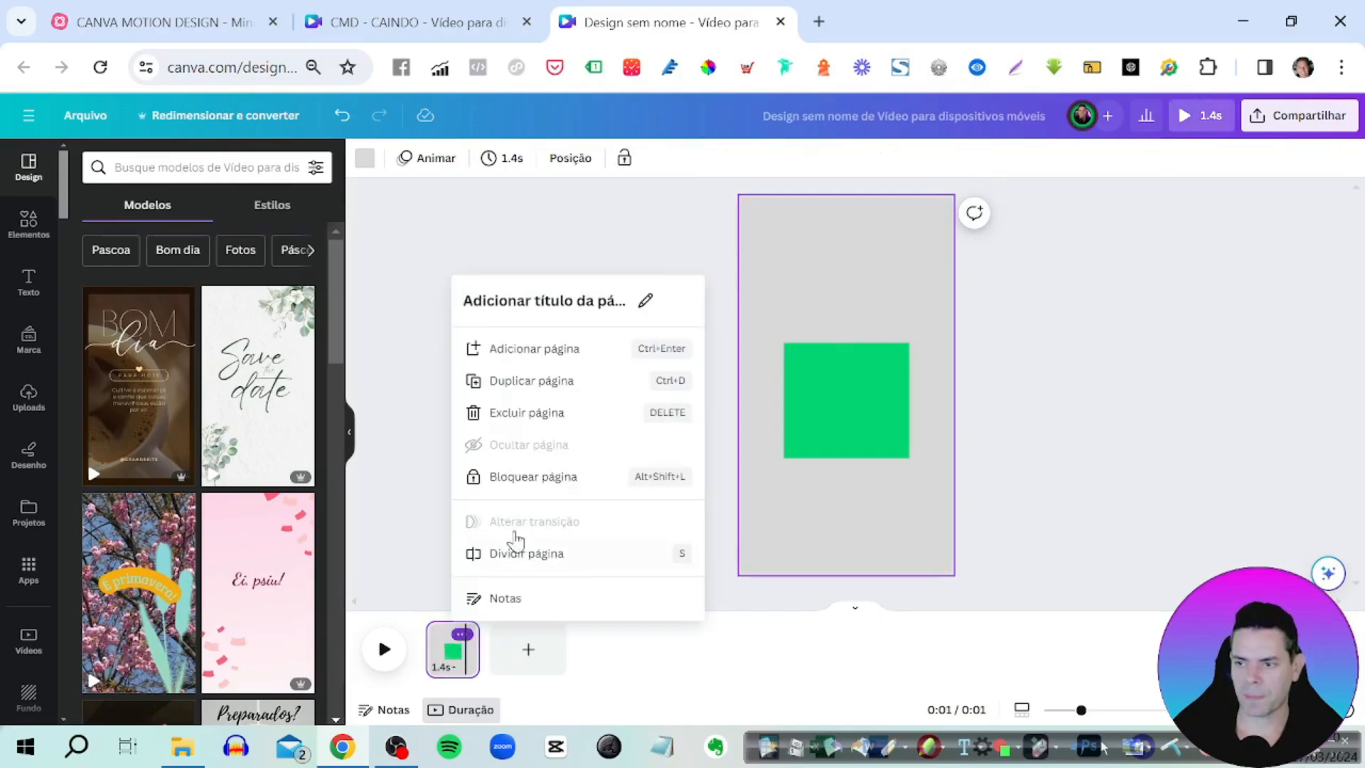
click(555, 382)
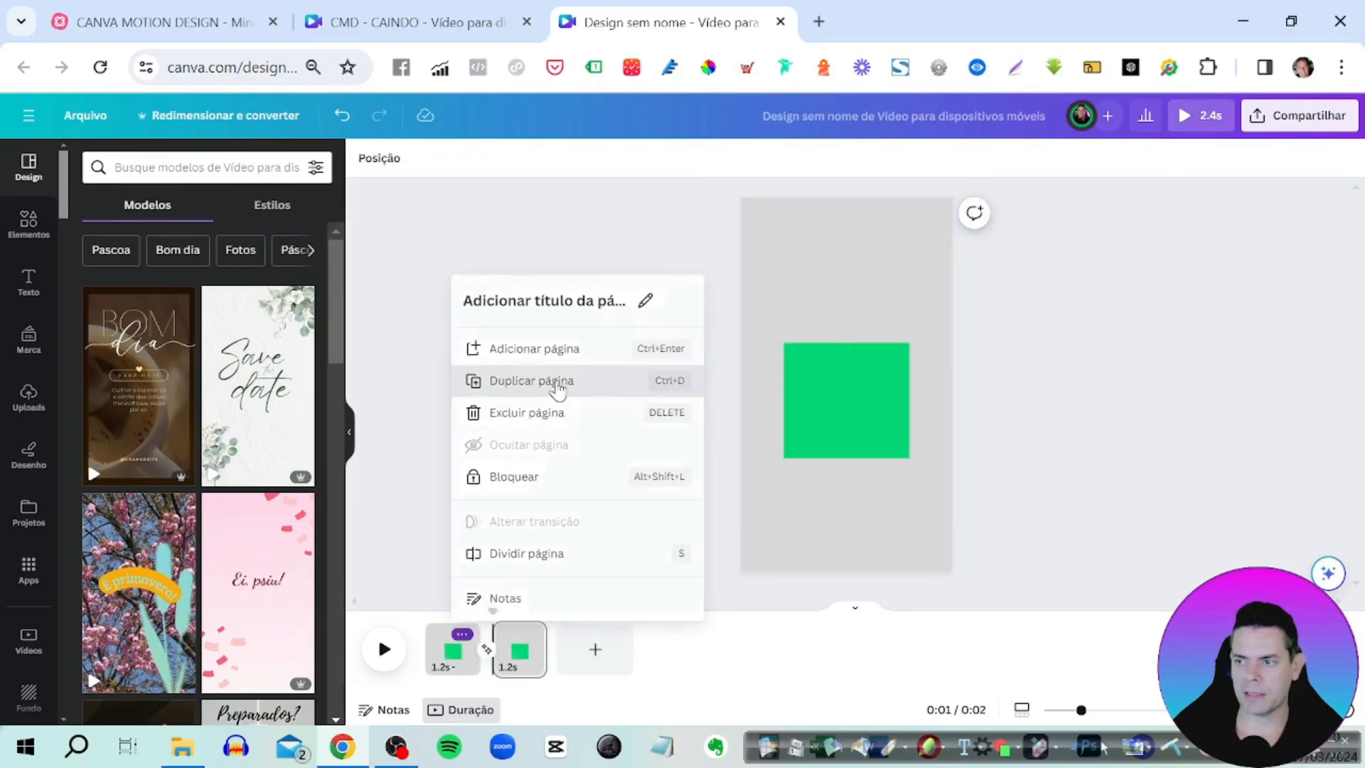
click(828, 411)
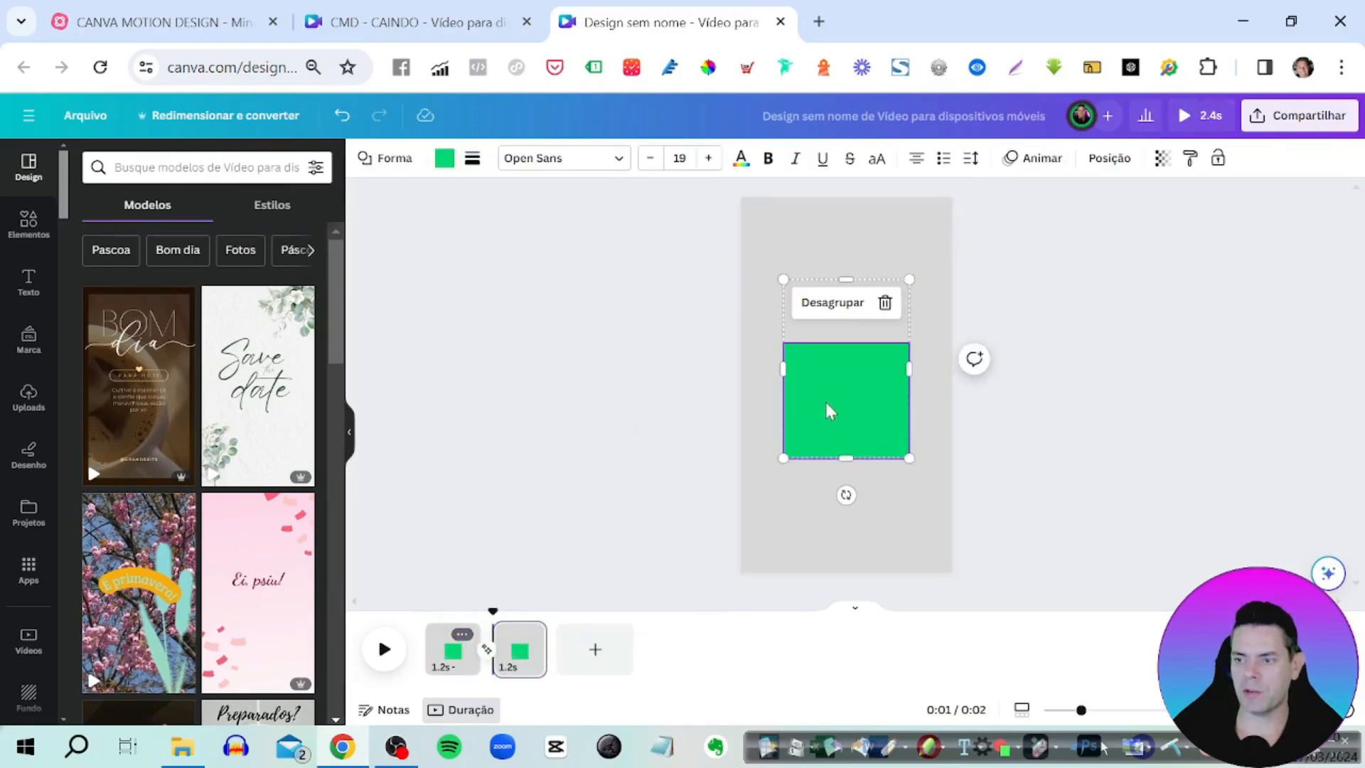
click(522, 654)
click(847, 347)
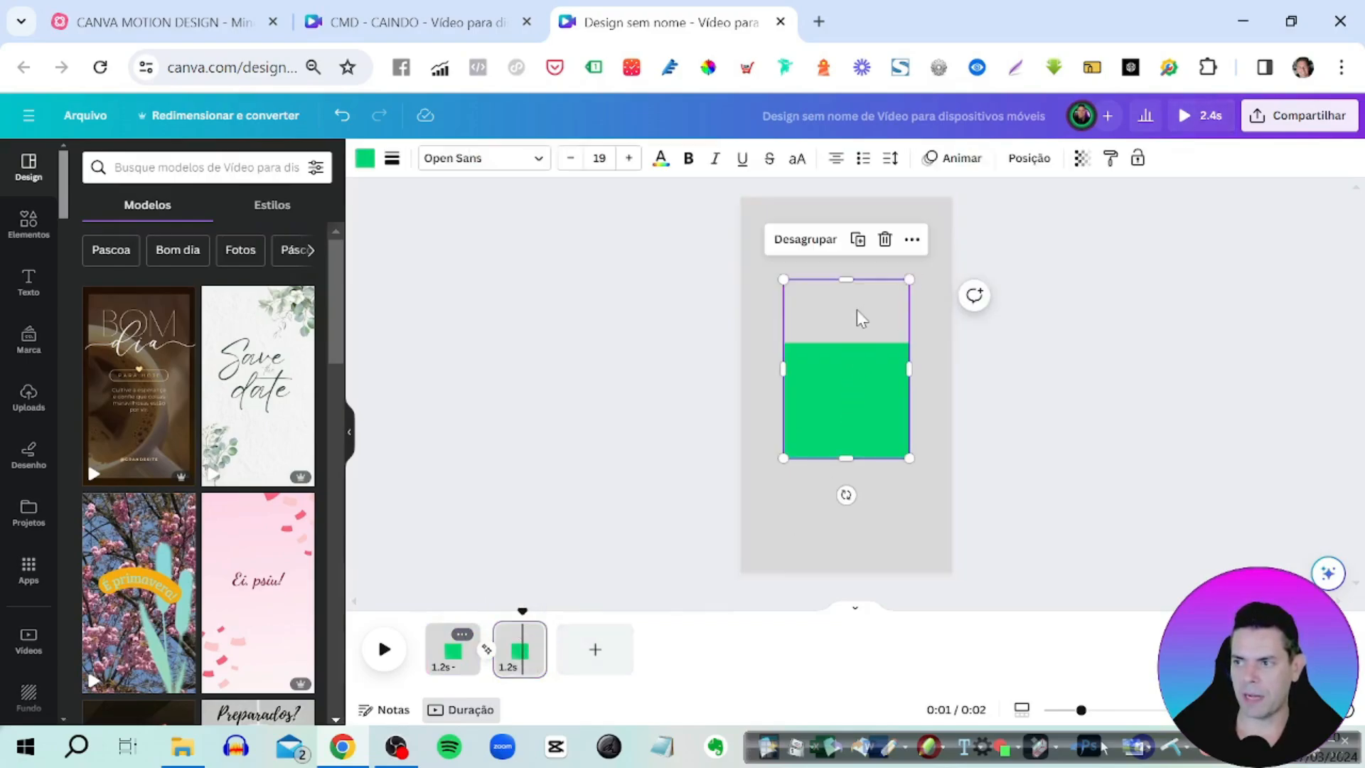
drag(857, 310, 860, 560)
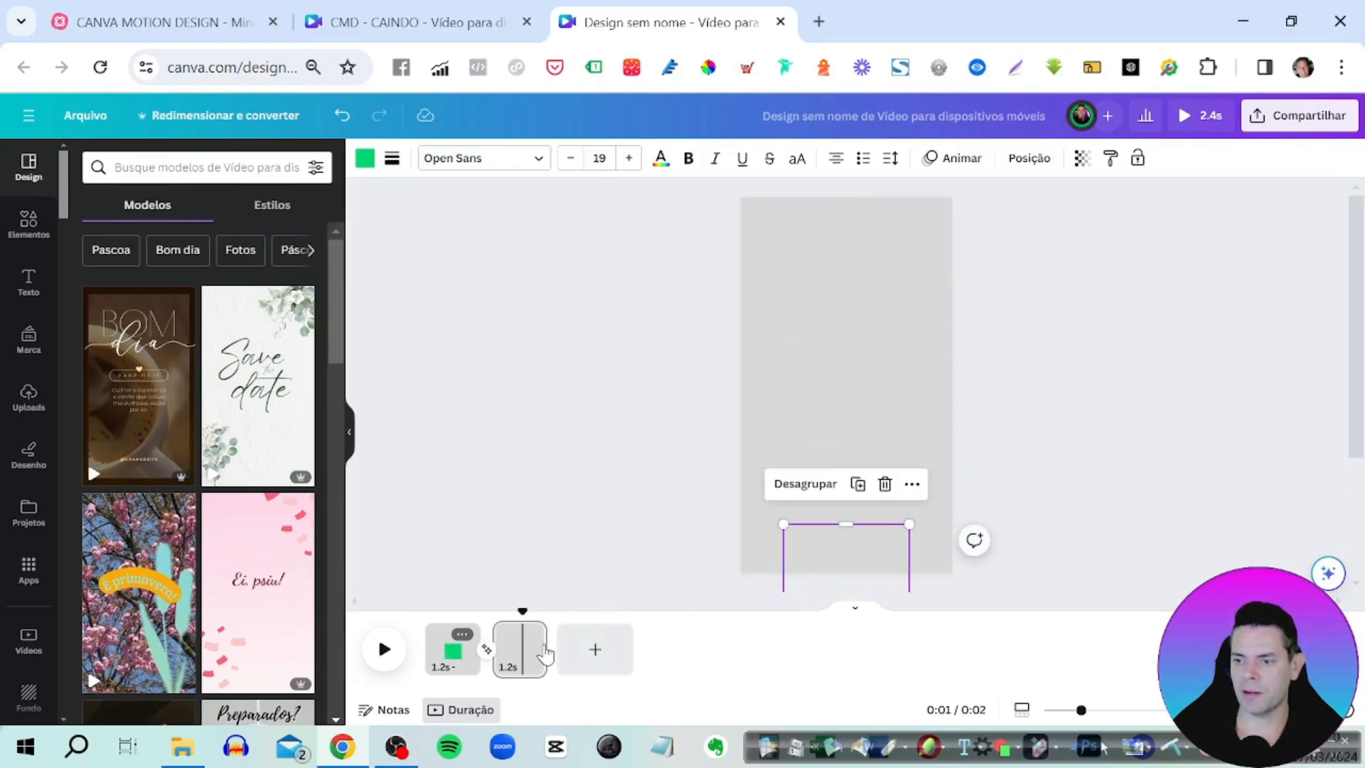
- Compare the two pages and check the transition set between them
click(449, 669)
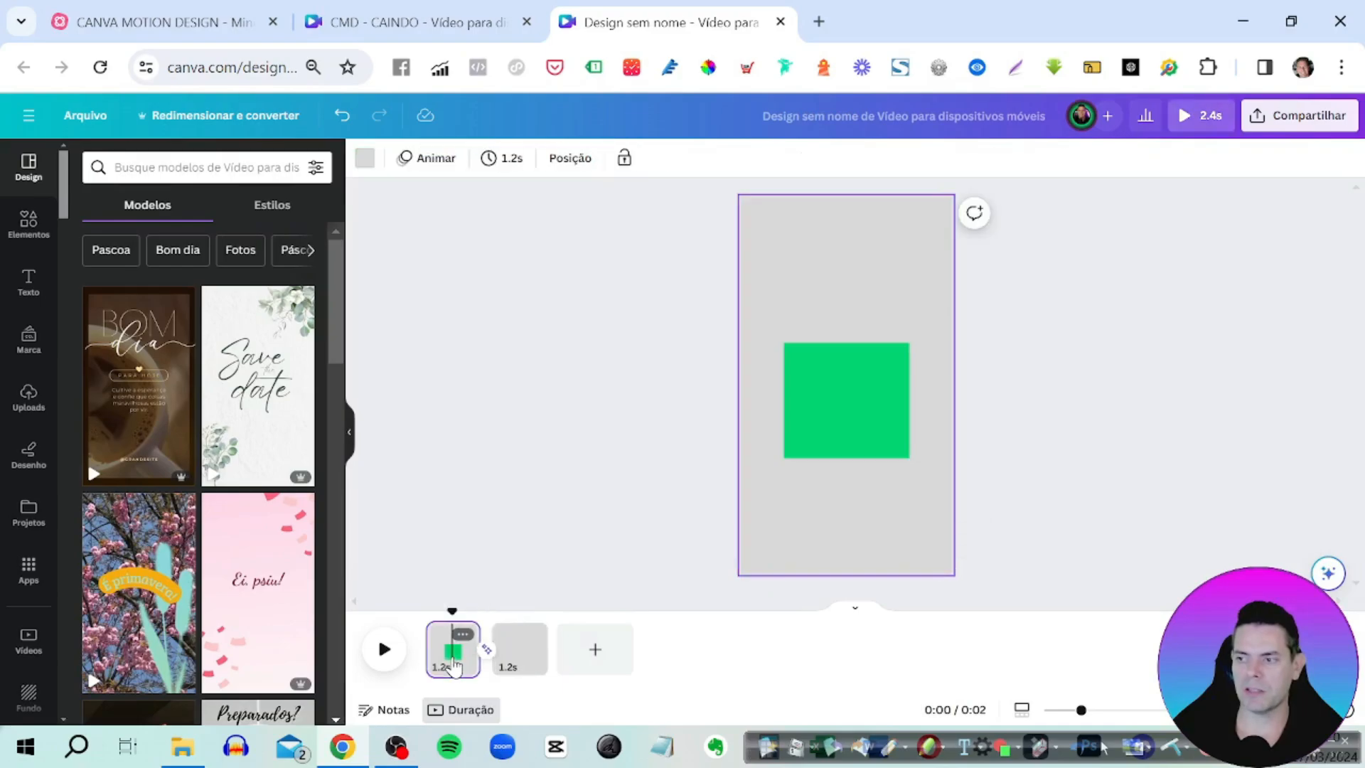
click(519, 648)
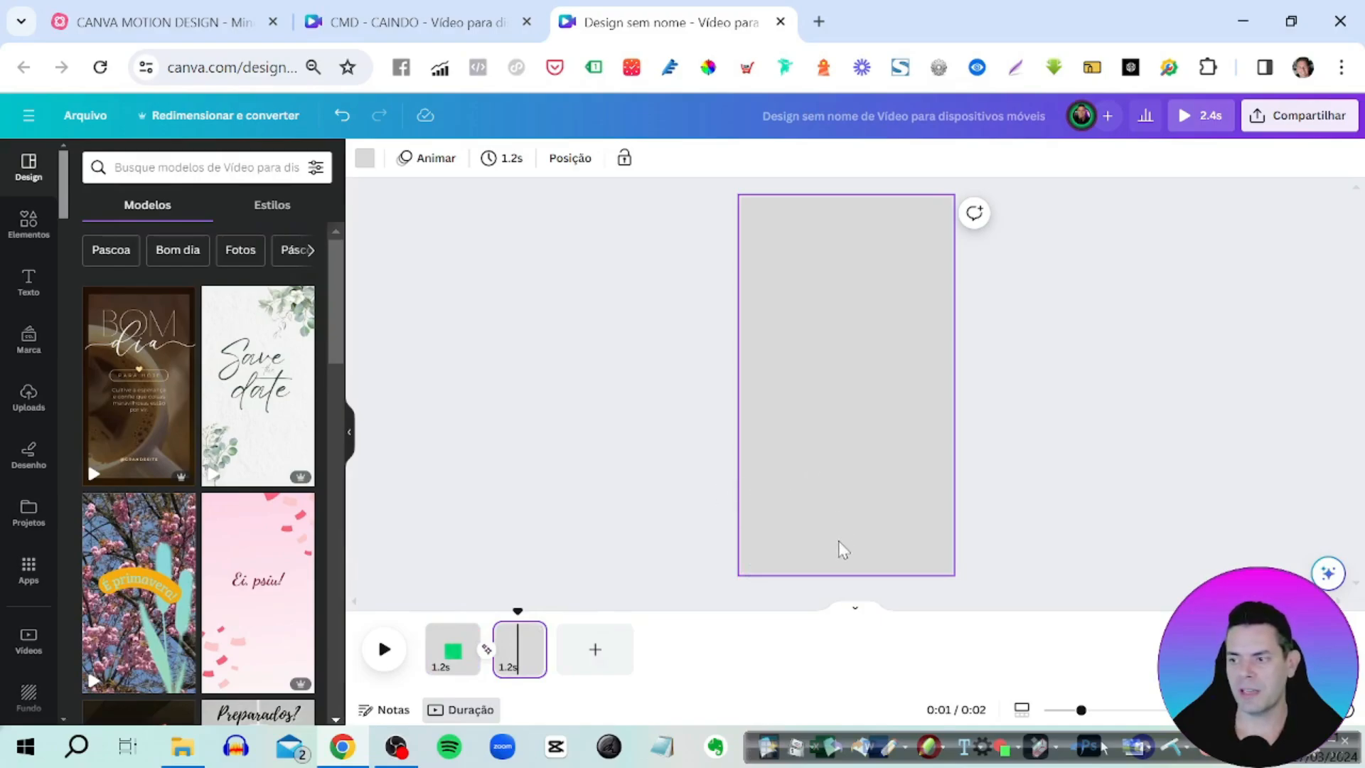
click(487, 650)
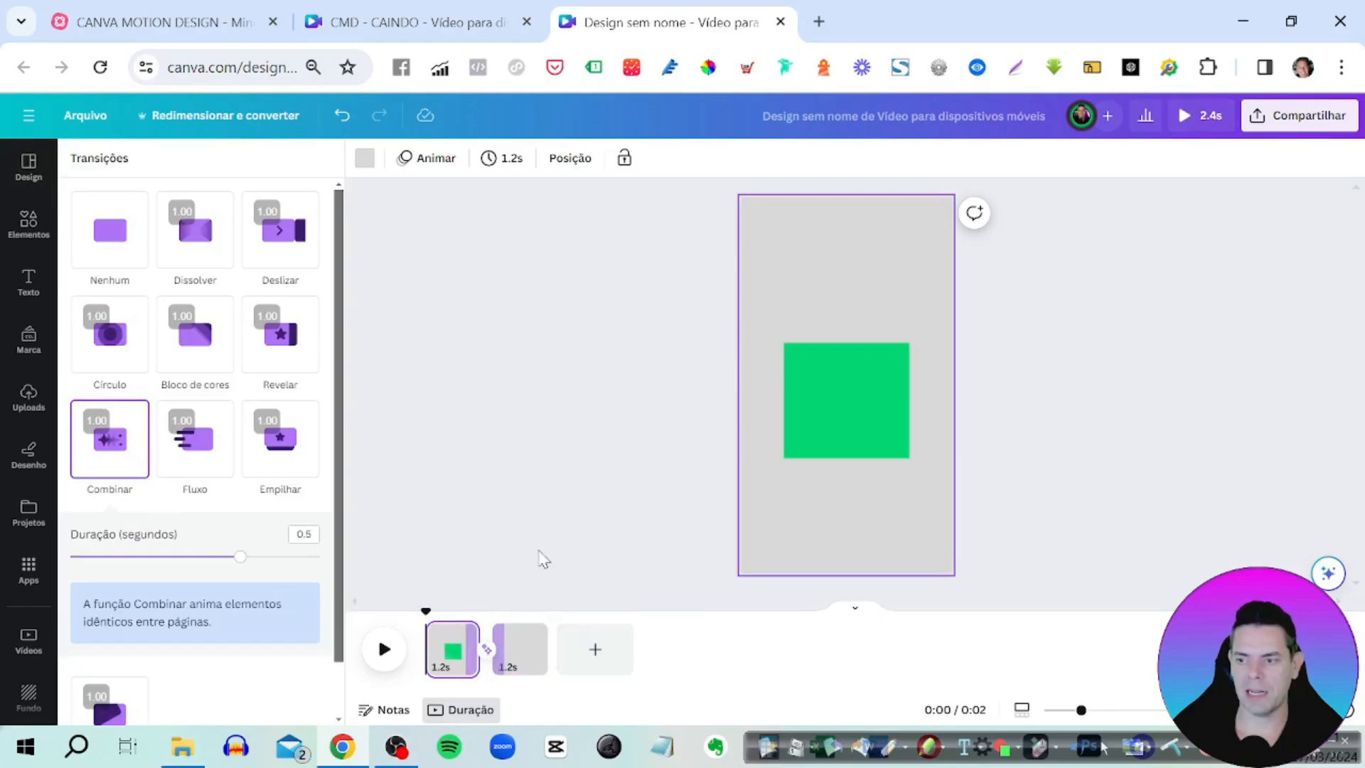
click(577, 573)
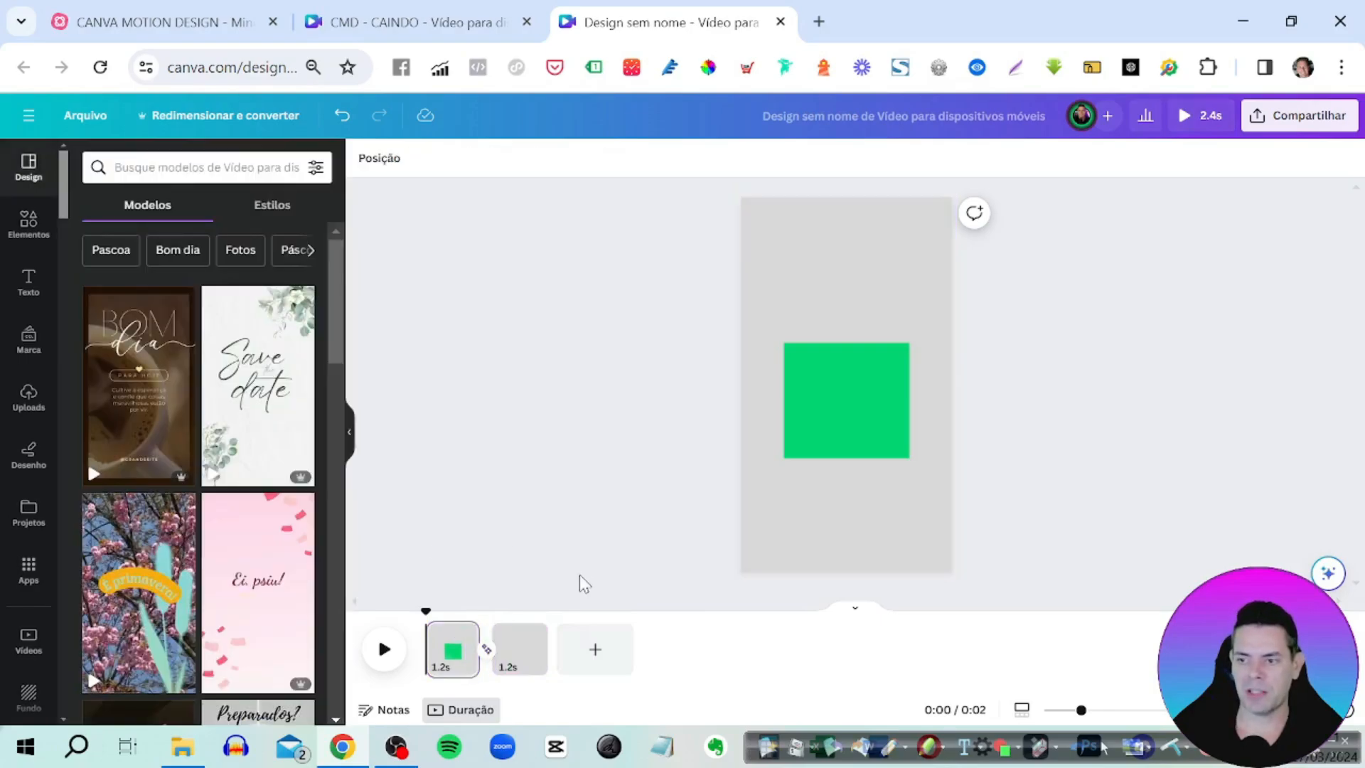
- Add a green square to the second page and enlarge it into a large block centred on the page
click(528, 665)
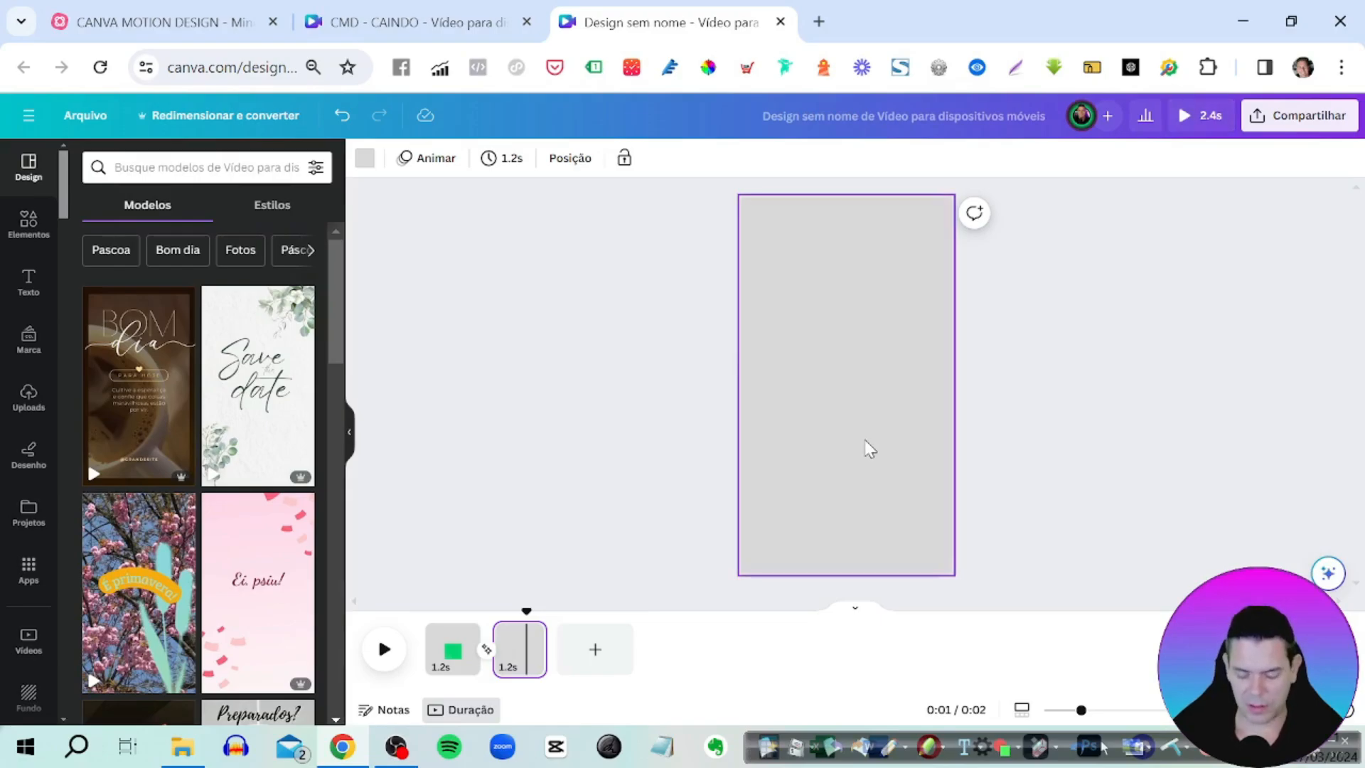
key(ctrl+v)
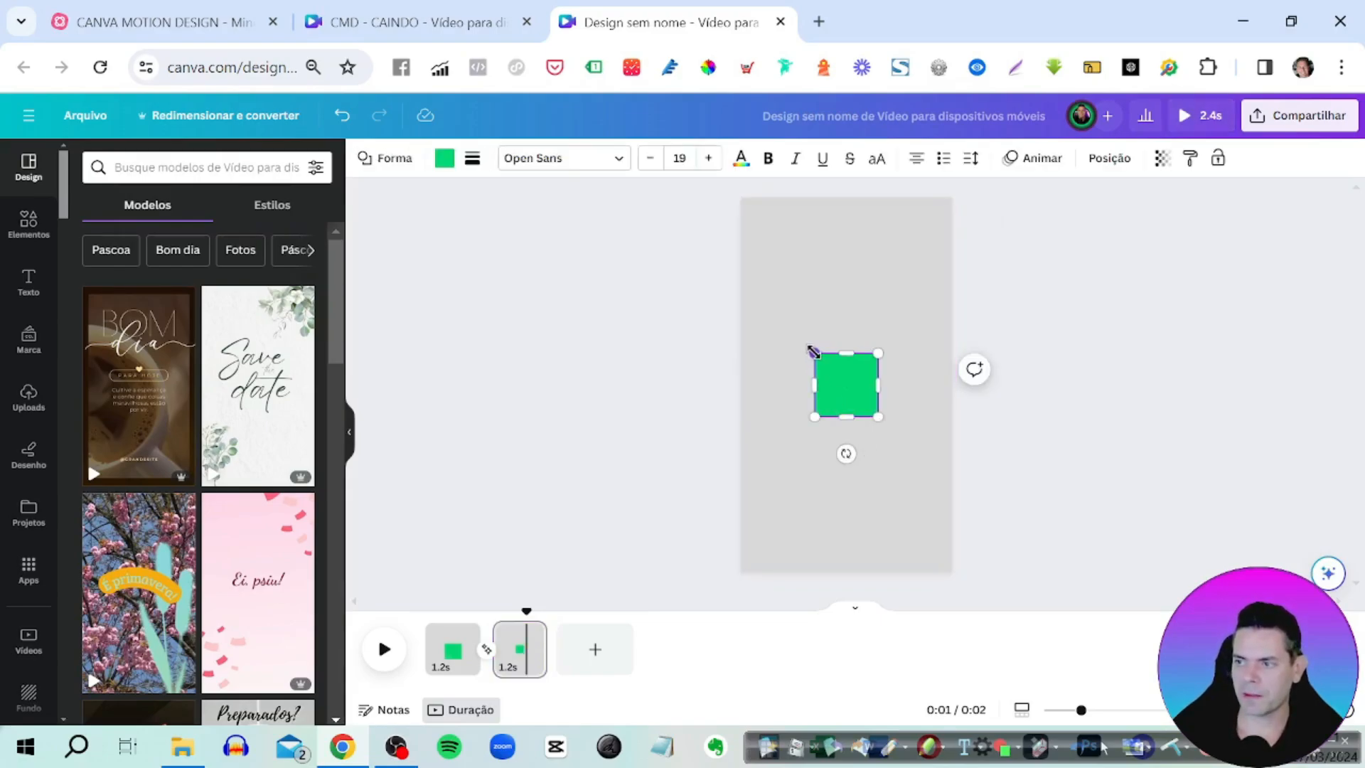
drag(814, 352, 768, 306)
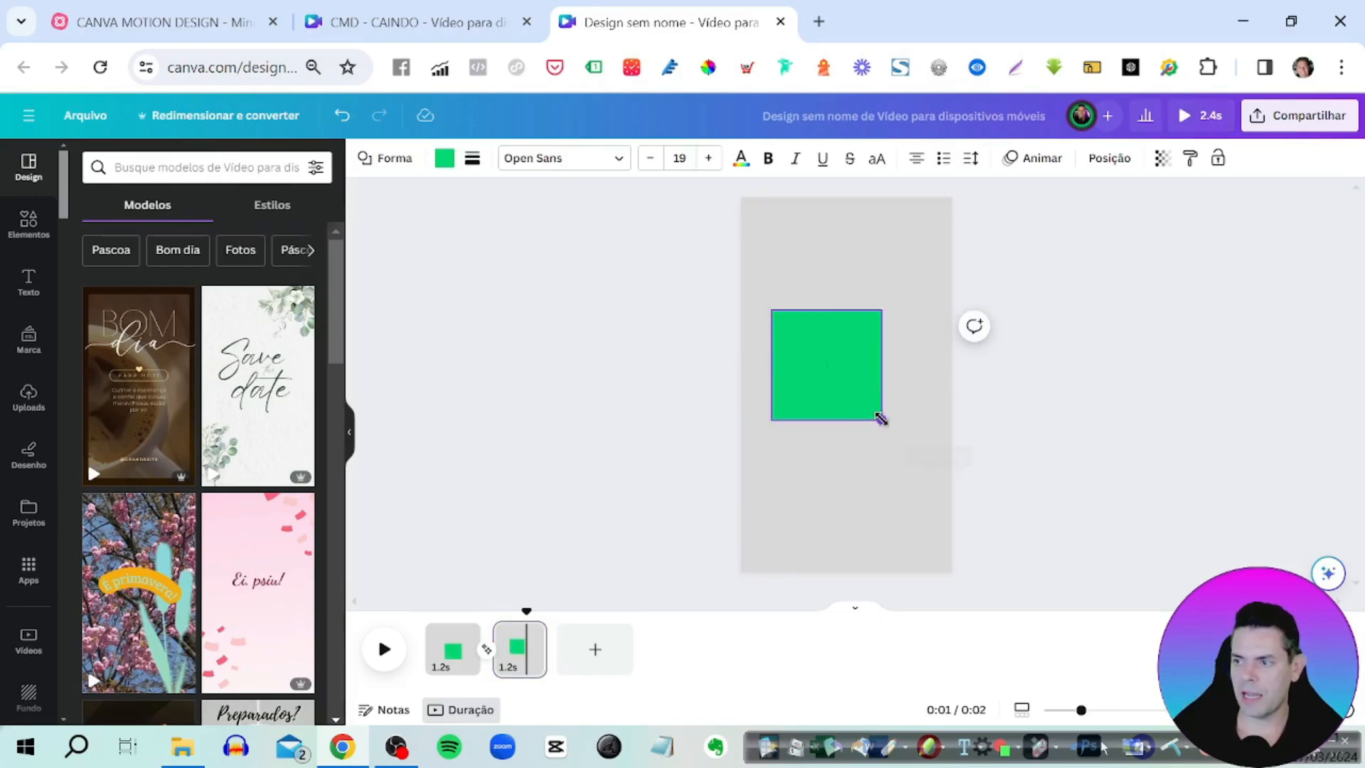
drag(881, 419, 890, 432)
mouse_move(879, 419)
mouse_down()
mouse_move(877, 433)
mouse_move(876, 410)
mouse_up()
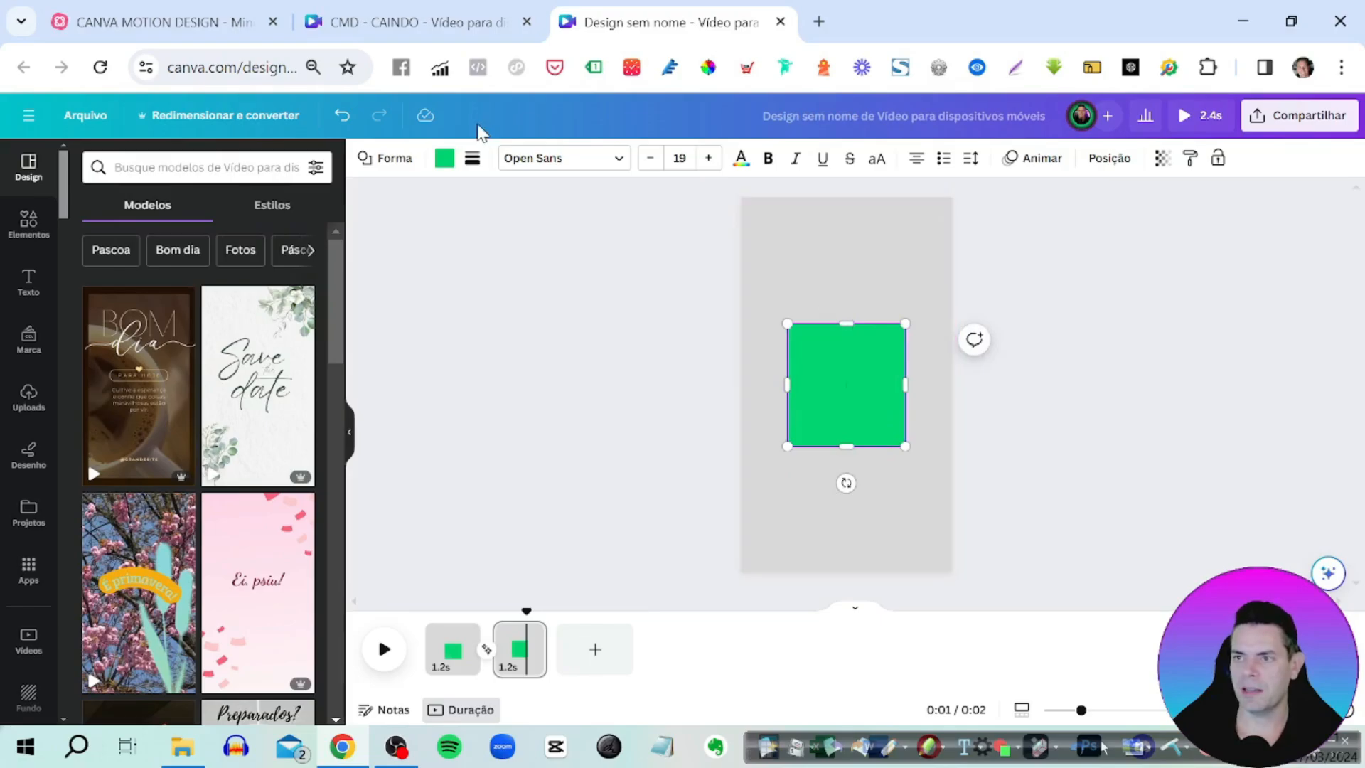
- Recolour the centred block on the second page with the mid-grey from the brand kit palette
click(444, 157)
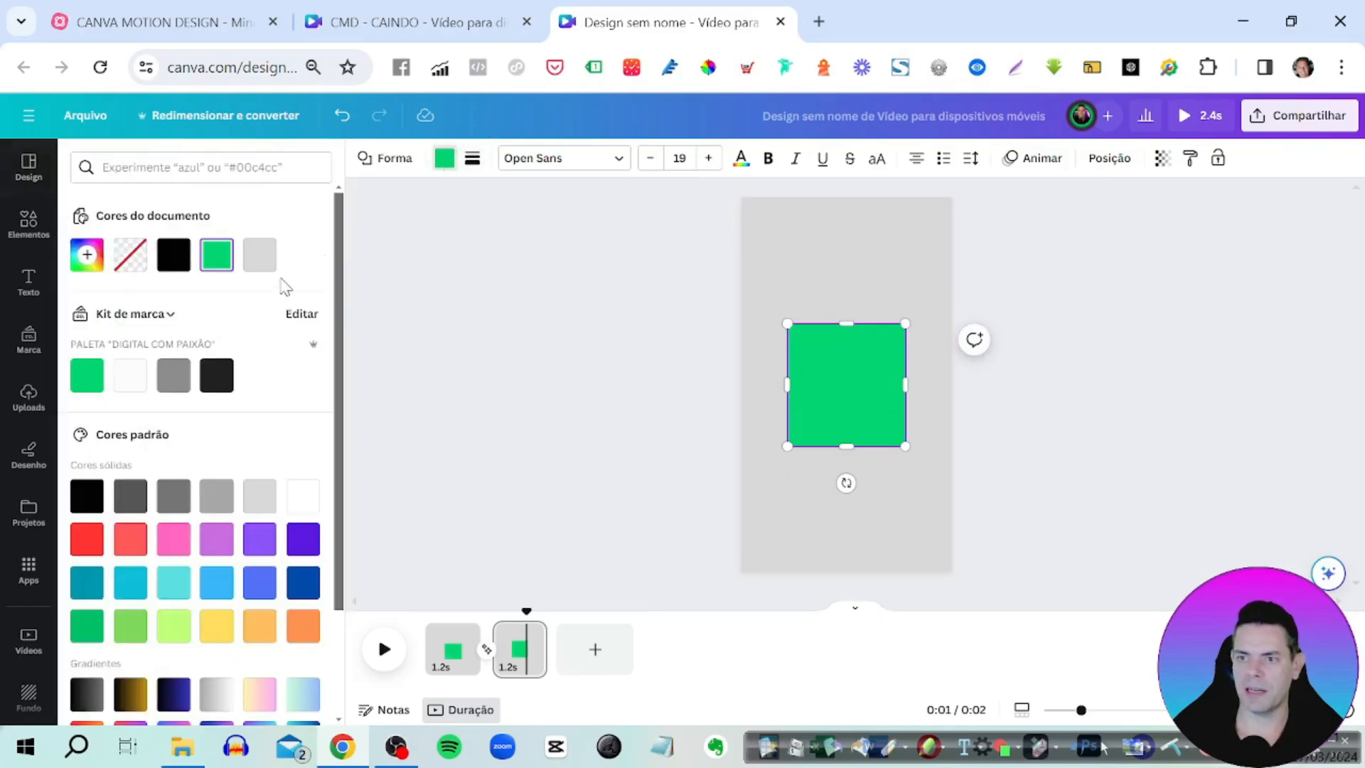
click(173, 376)
click(821, 275)
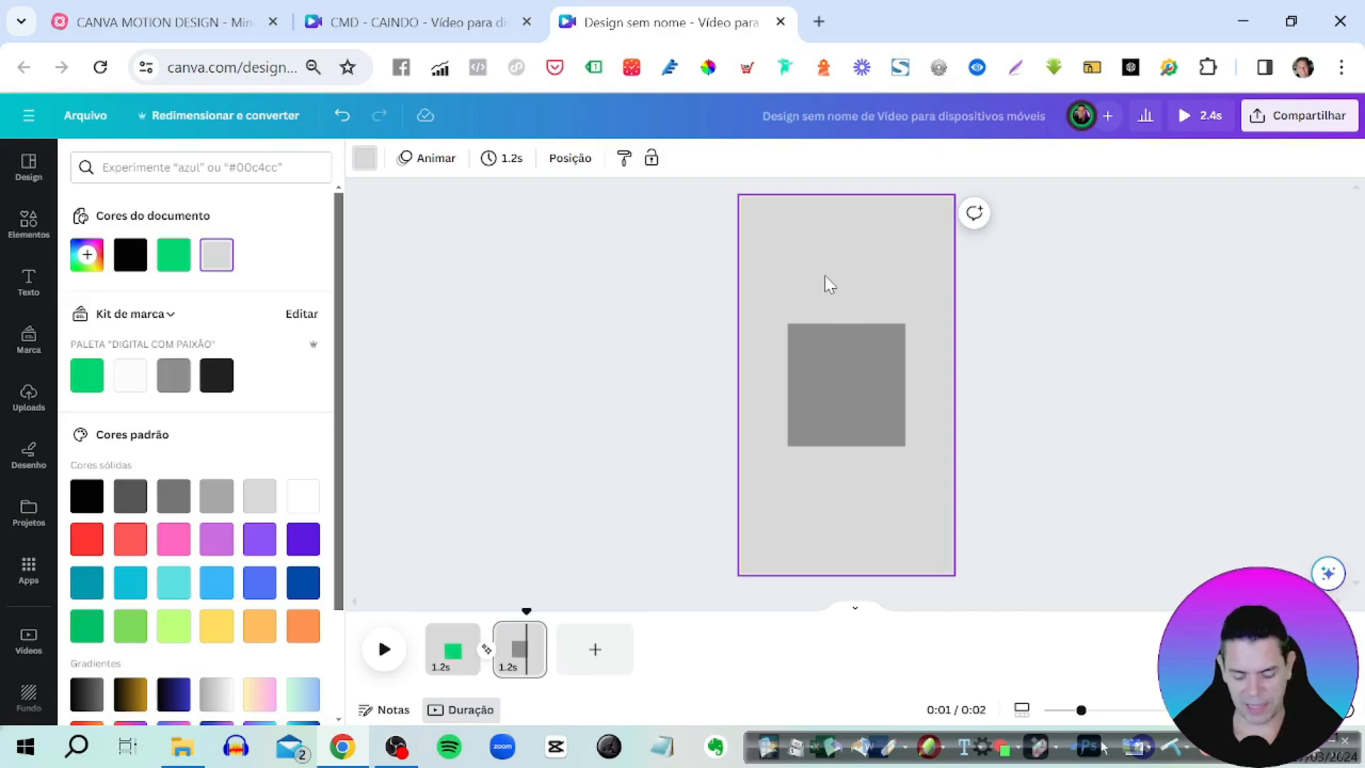
- Add a second grey square and shape it into a thin vertical bar centred against the grey block's lower edge
double_click(853, 386)
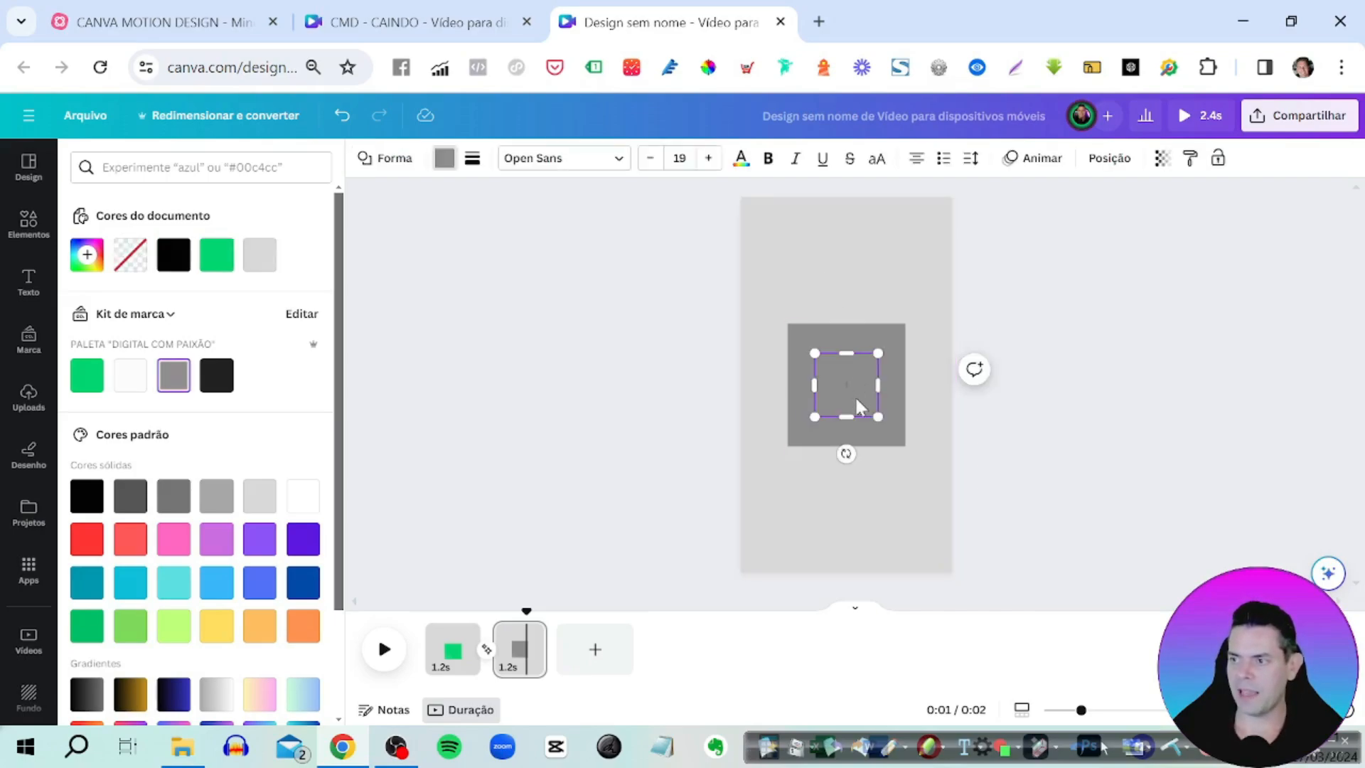
click(915, 493)
drag(846, 390, 826, 485)
drag(832, 548, 860, 547)
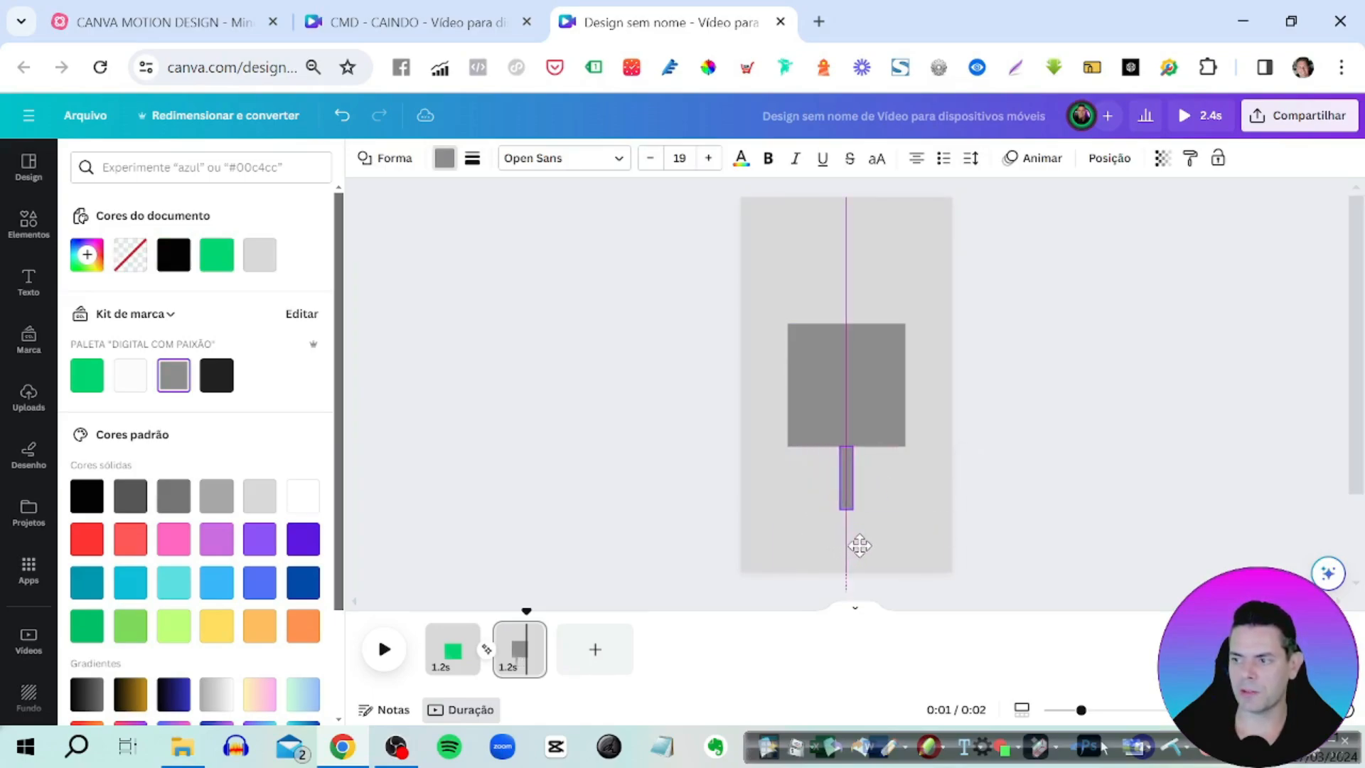
- Group the thin grey bar with the grey block and set the bar's transparency to 0
shift+click(886, 375)
click(805, 283)
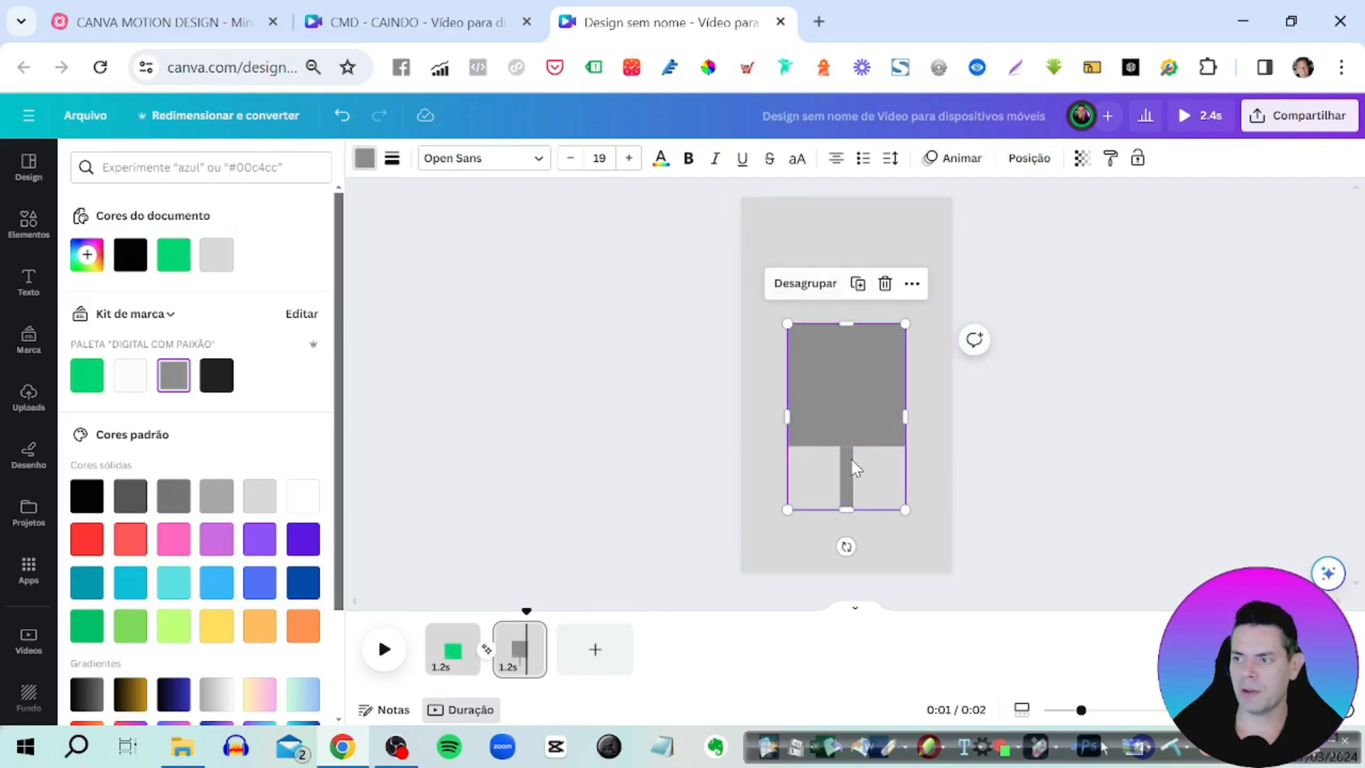
click(849, 487)
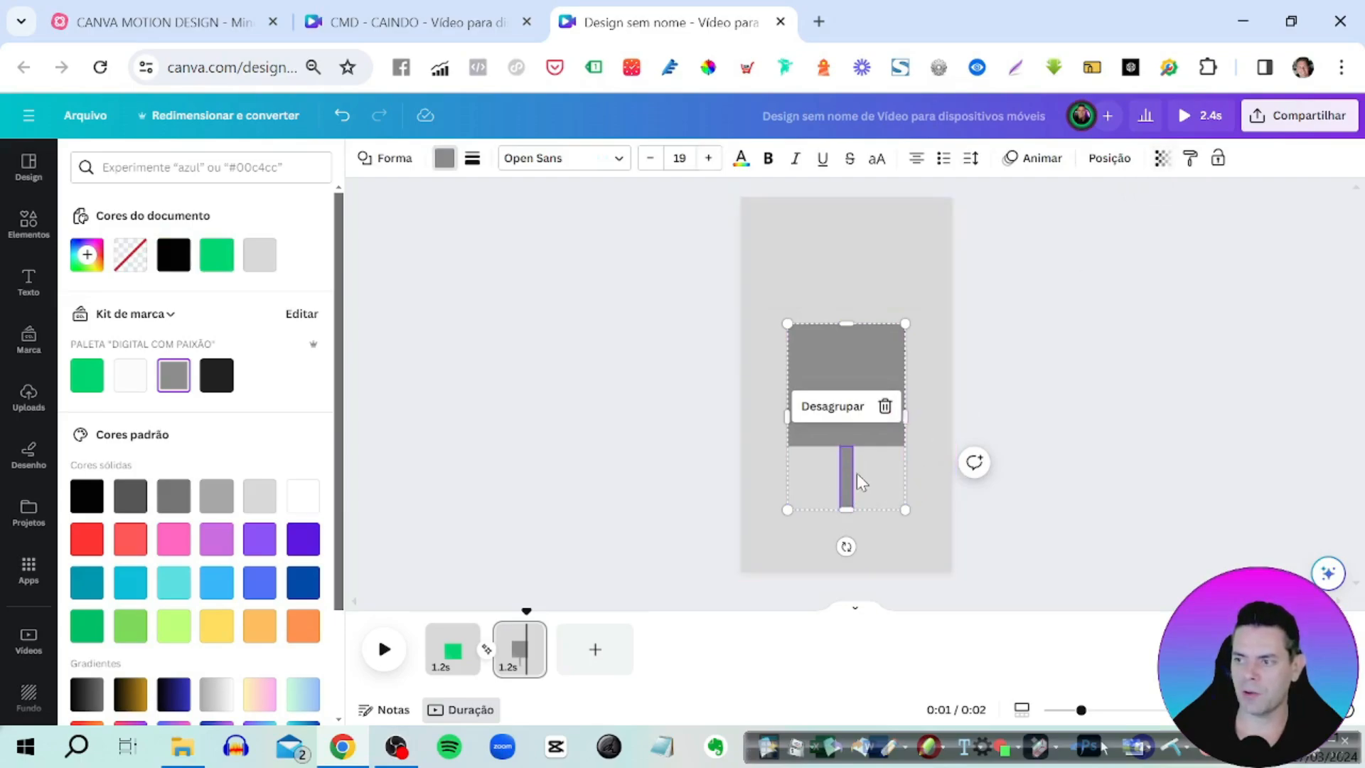
click(1161, 157)
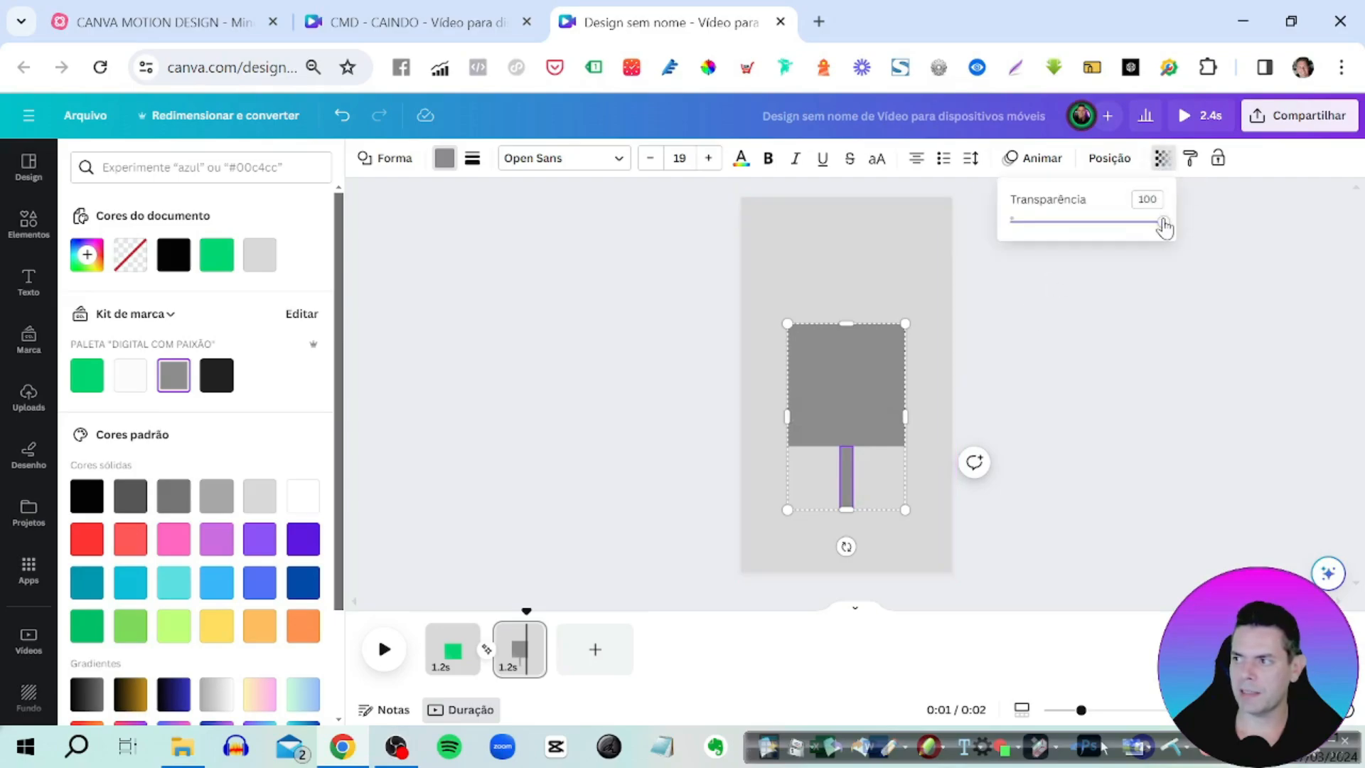
drag(1164, 226, 999, 229)
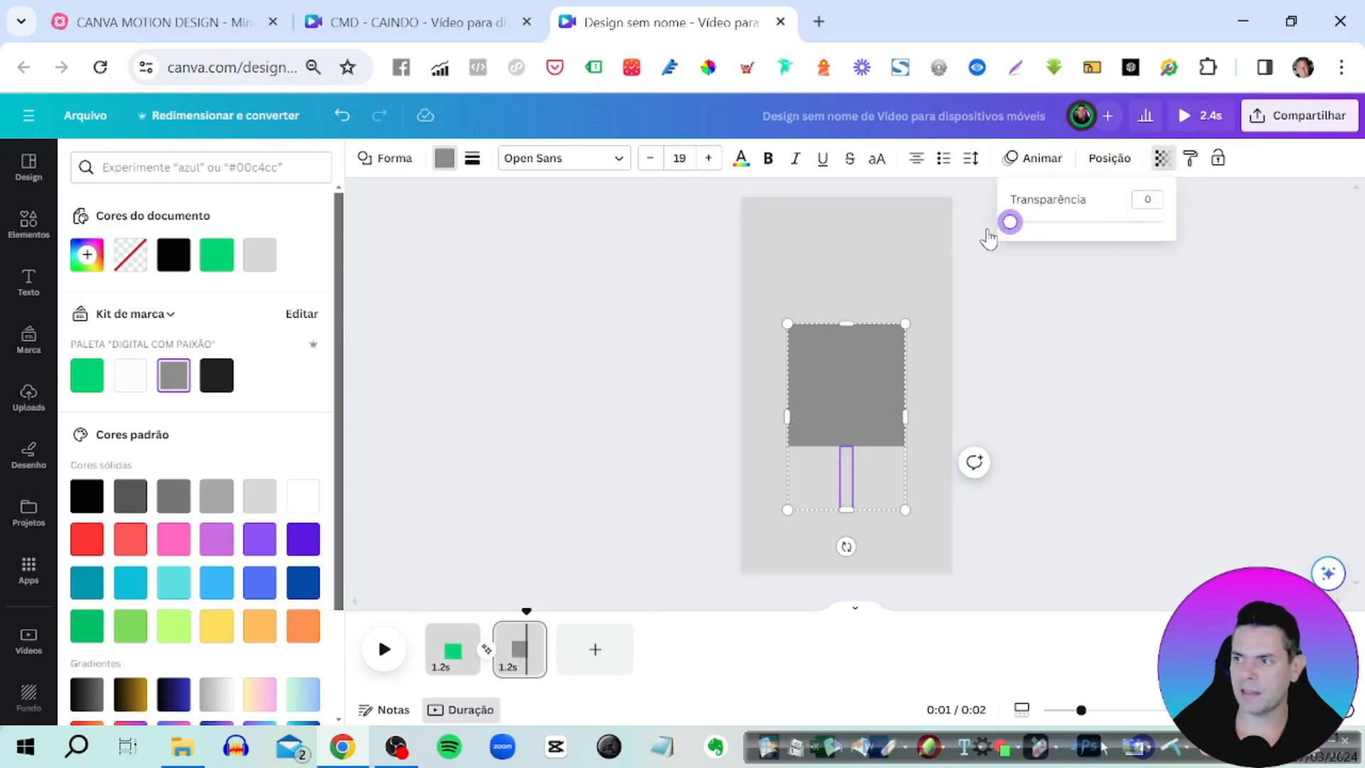
click(903, 289)
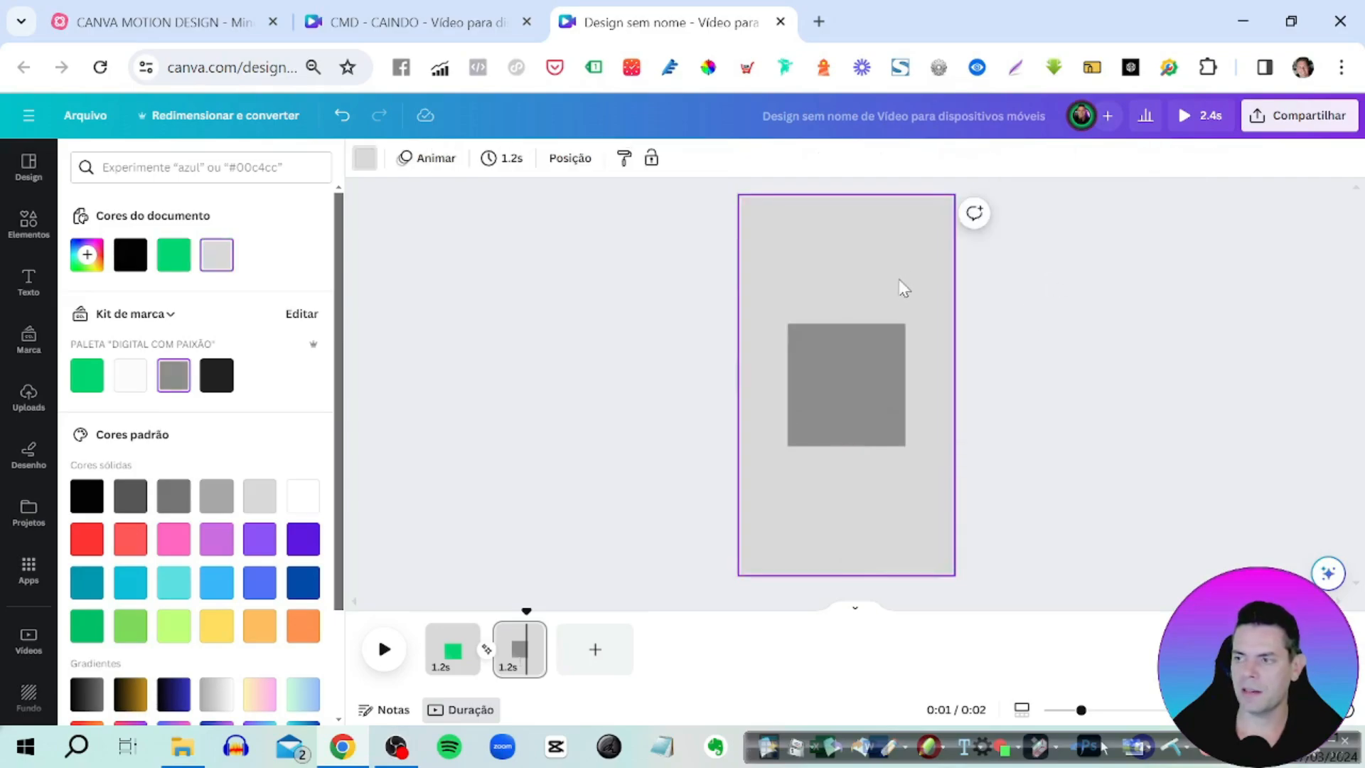
click(904, 346)
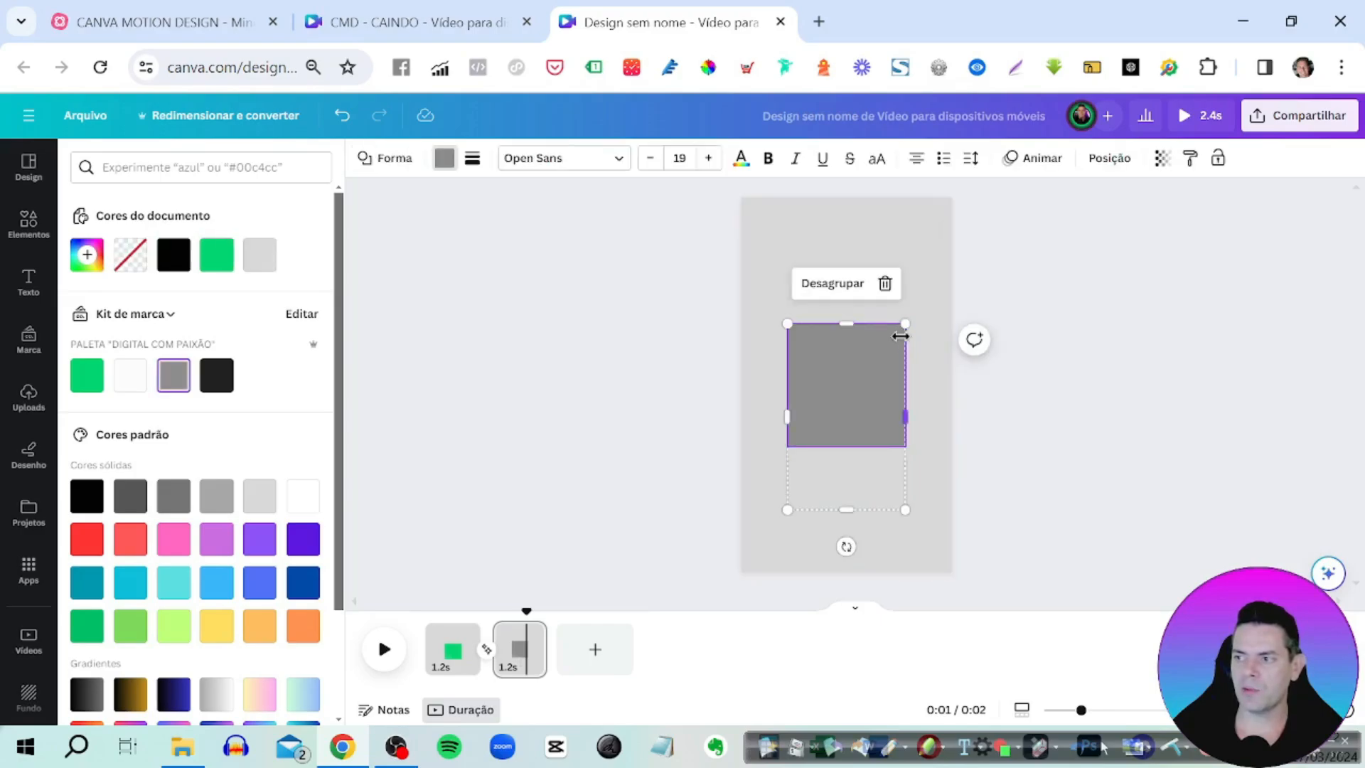
click(907, 243)
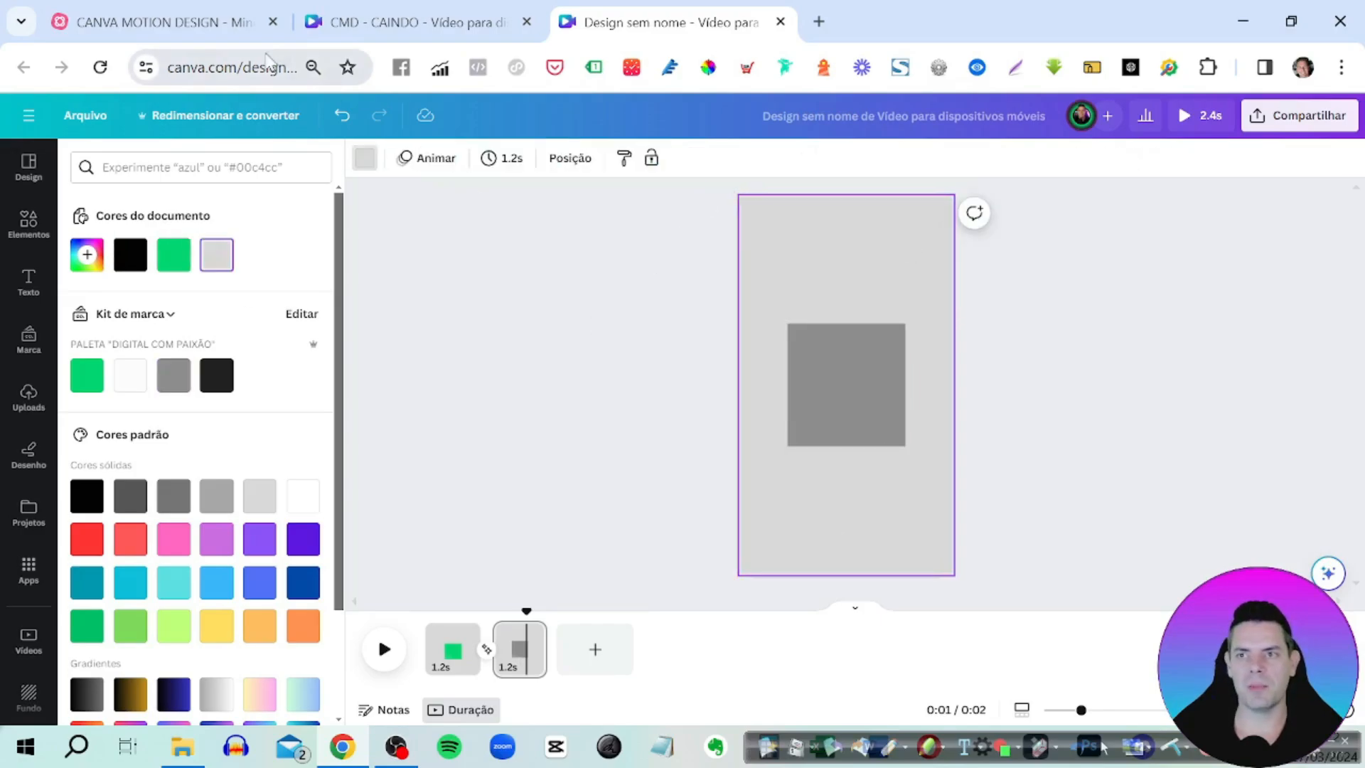
- Review the REPETIÇÃO elements in the MindMeister mind map, and return to the first page of the Canva design
click(207, 22)
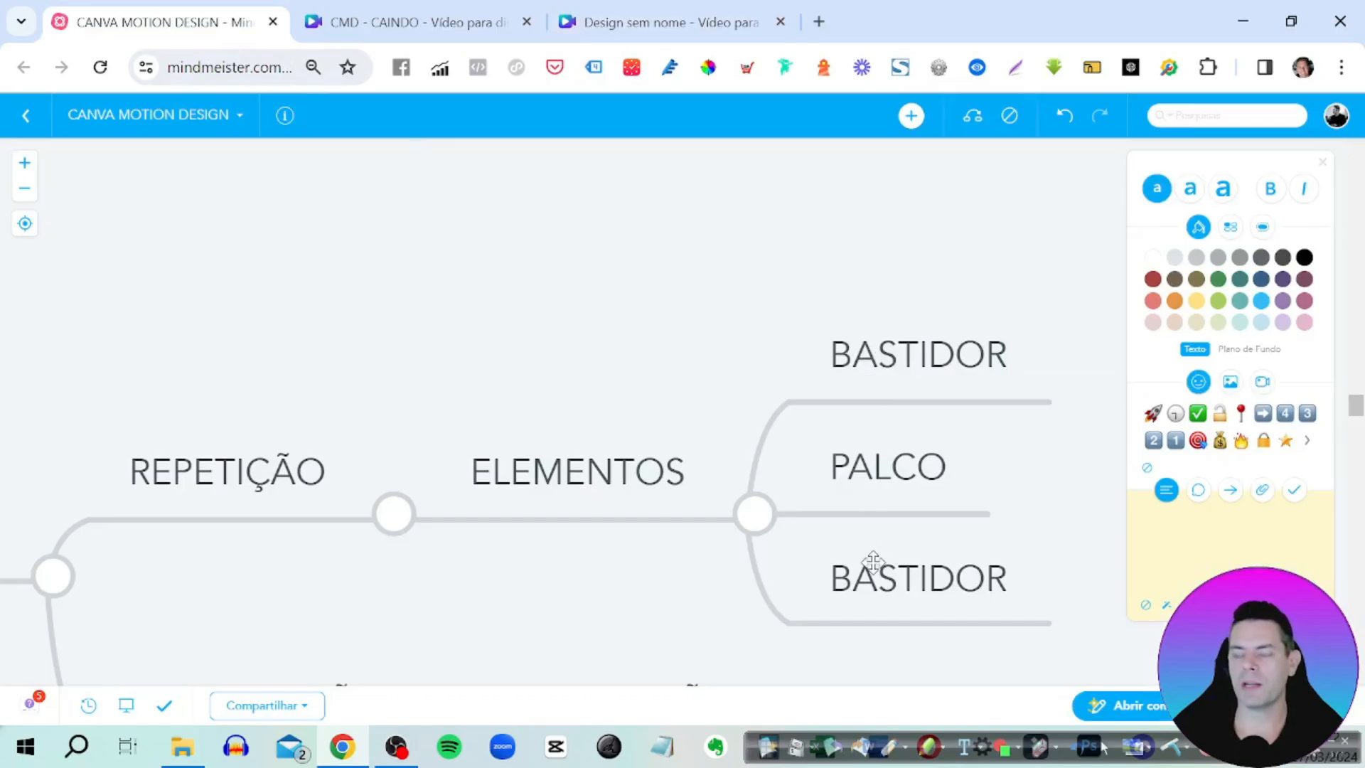
click(657, 28)
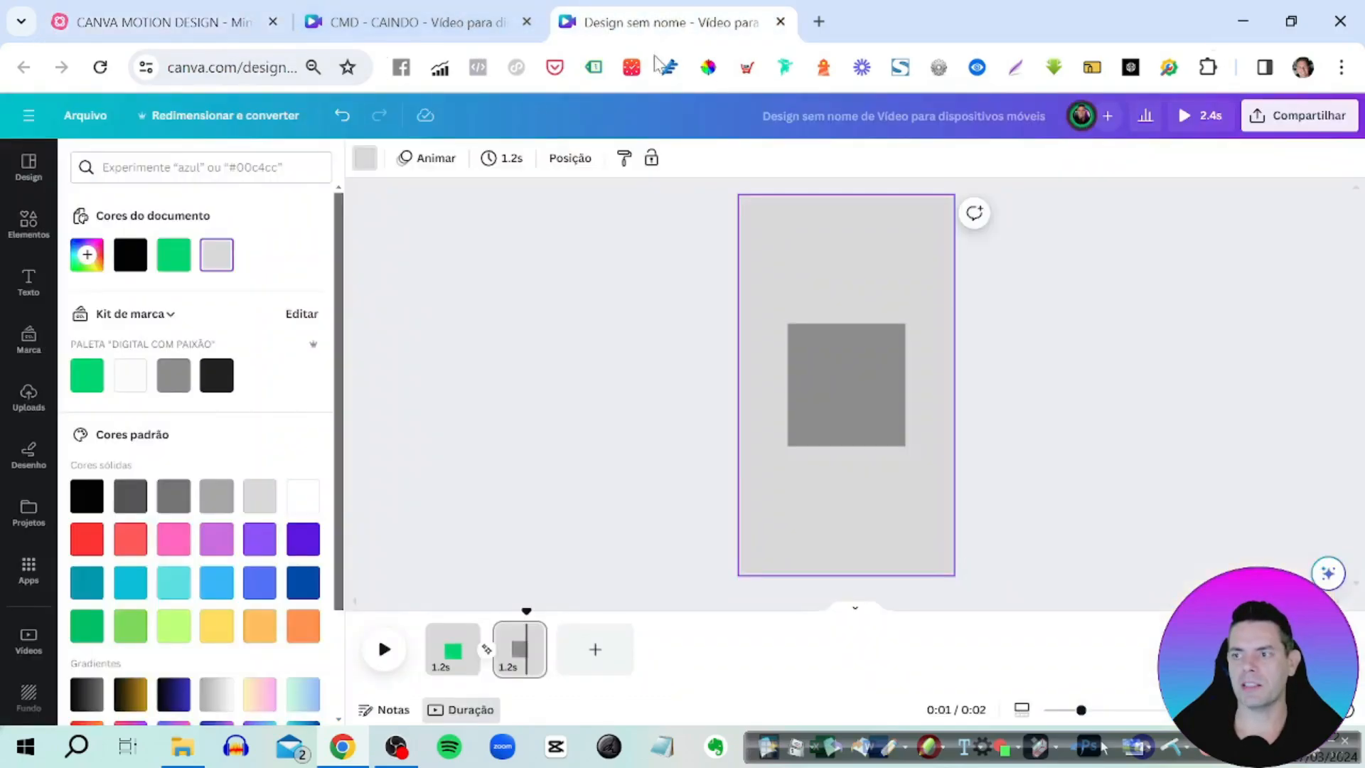
click(452, 648)
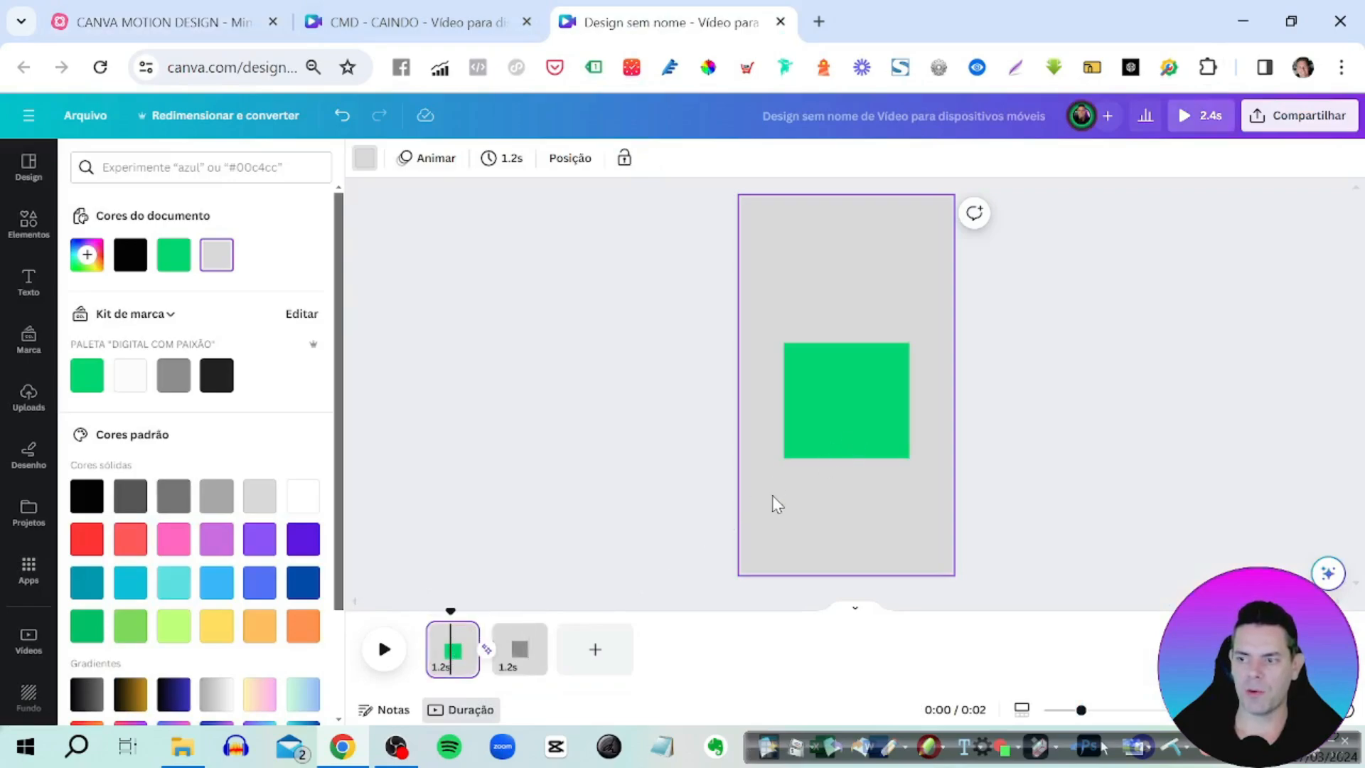
- Copy the grey group from the second page to the first and move it straight up until its block is above the page
click(531, 651)
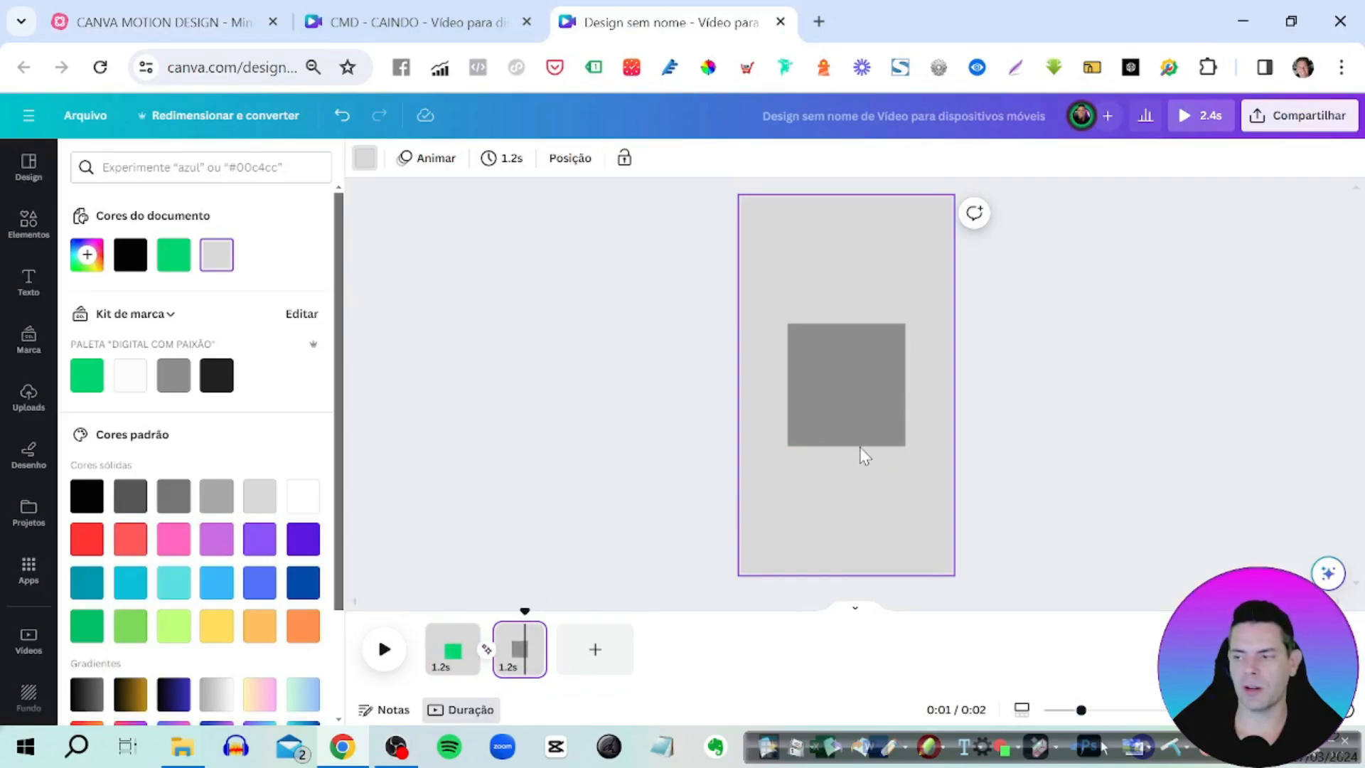
click(861, 428)
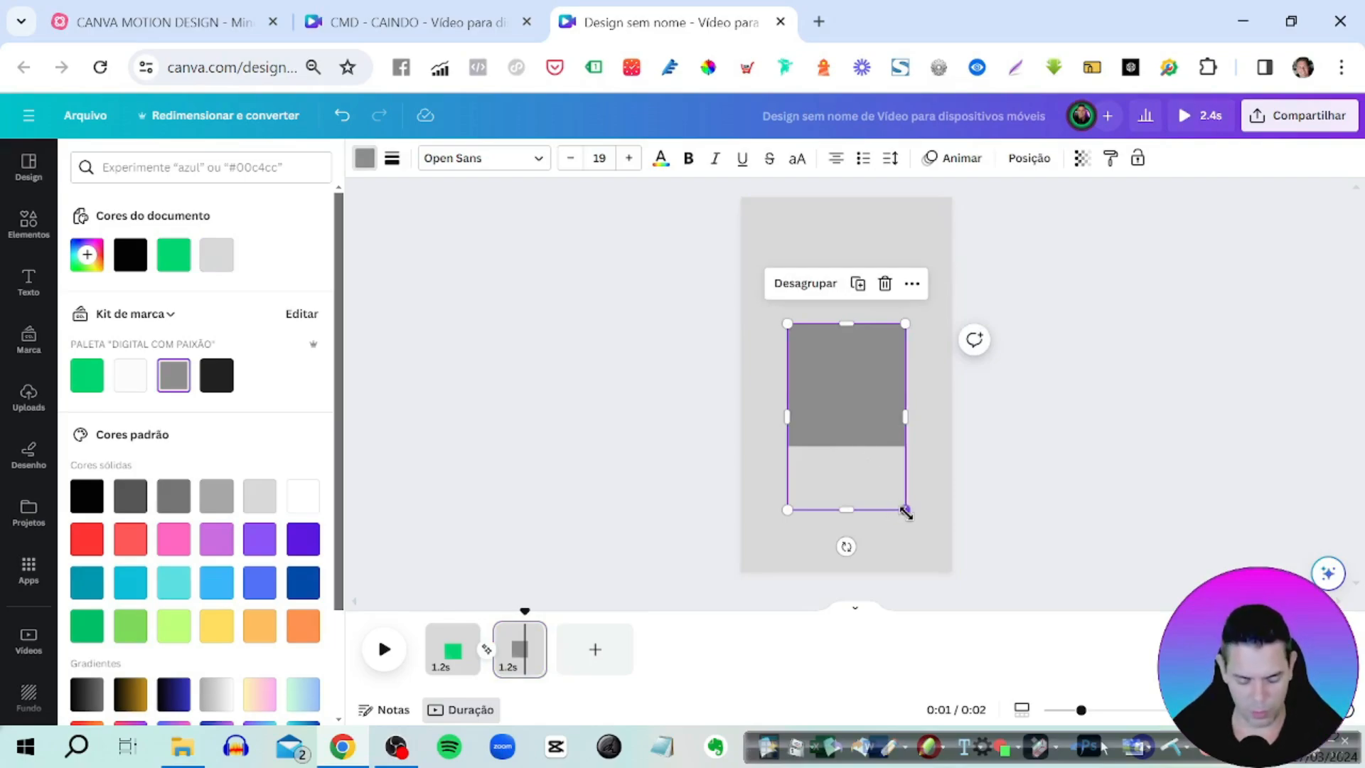
click(449, 653)
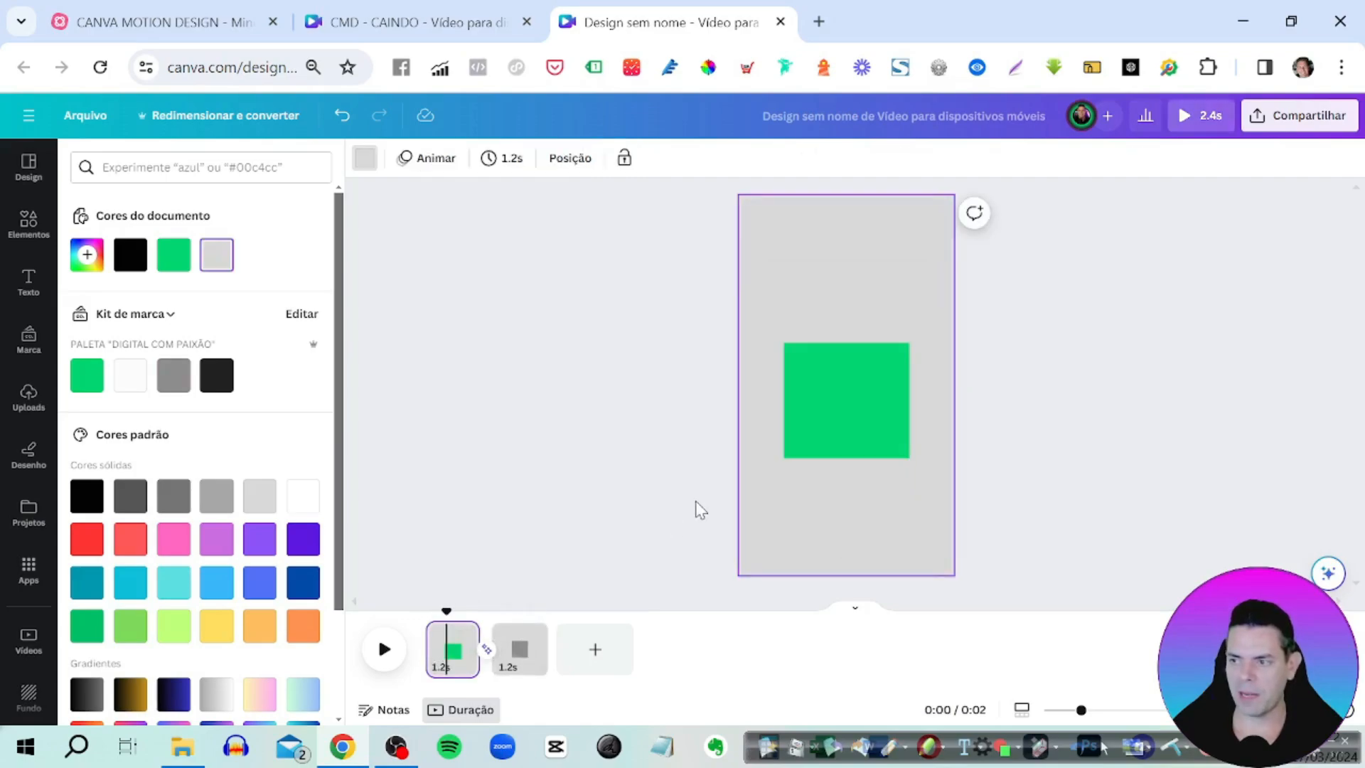
click(791, 420)
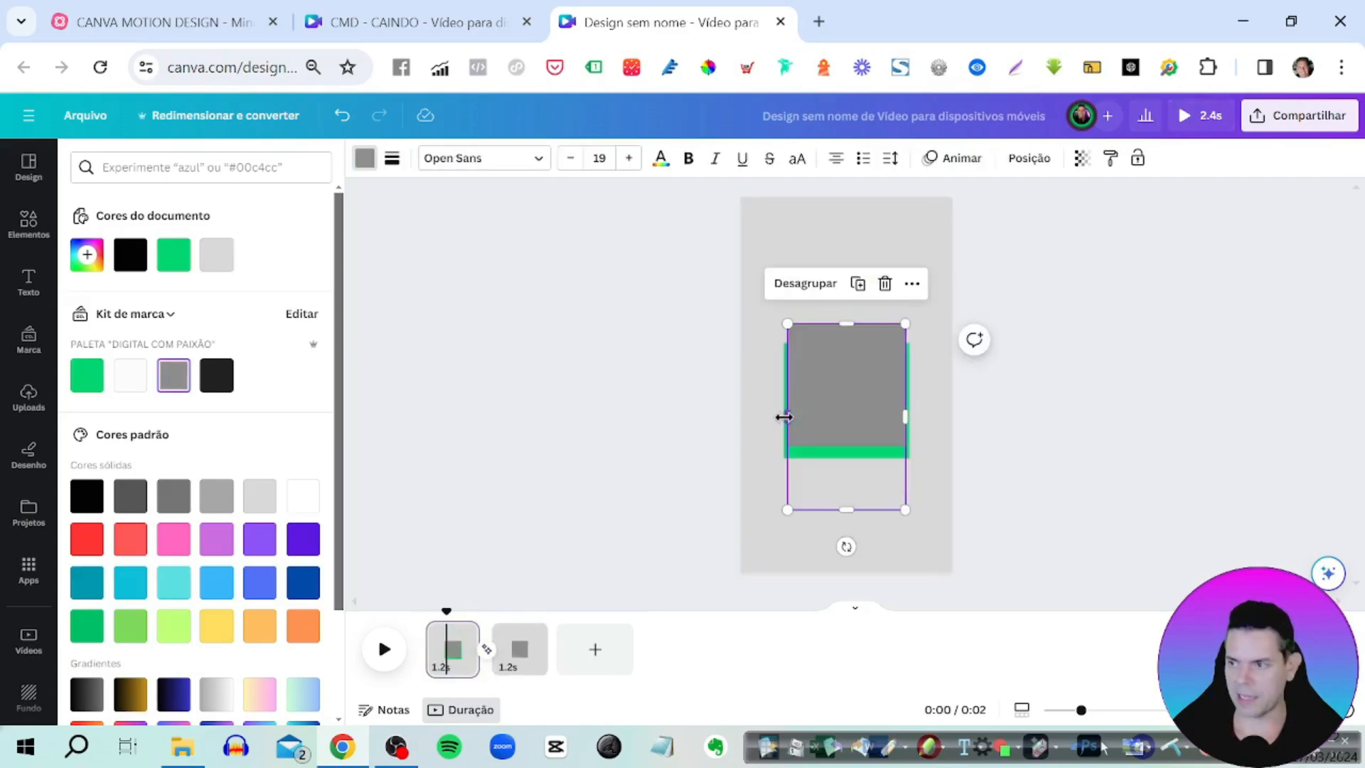
drag(861, 494, 860, 230)
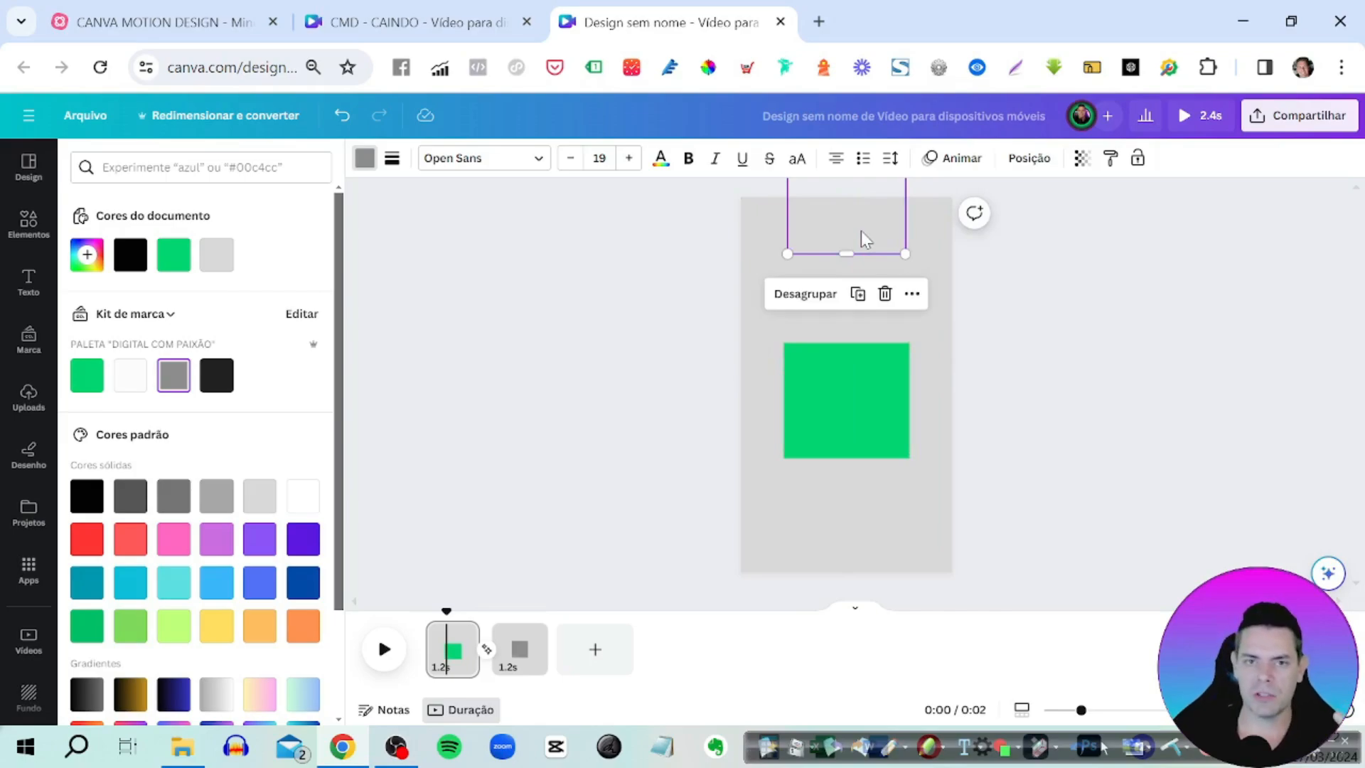
- Duplicate the second page of the design to create a third page
click(518, 652)
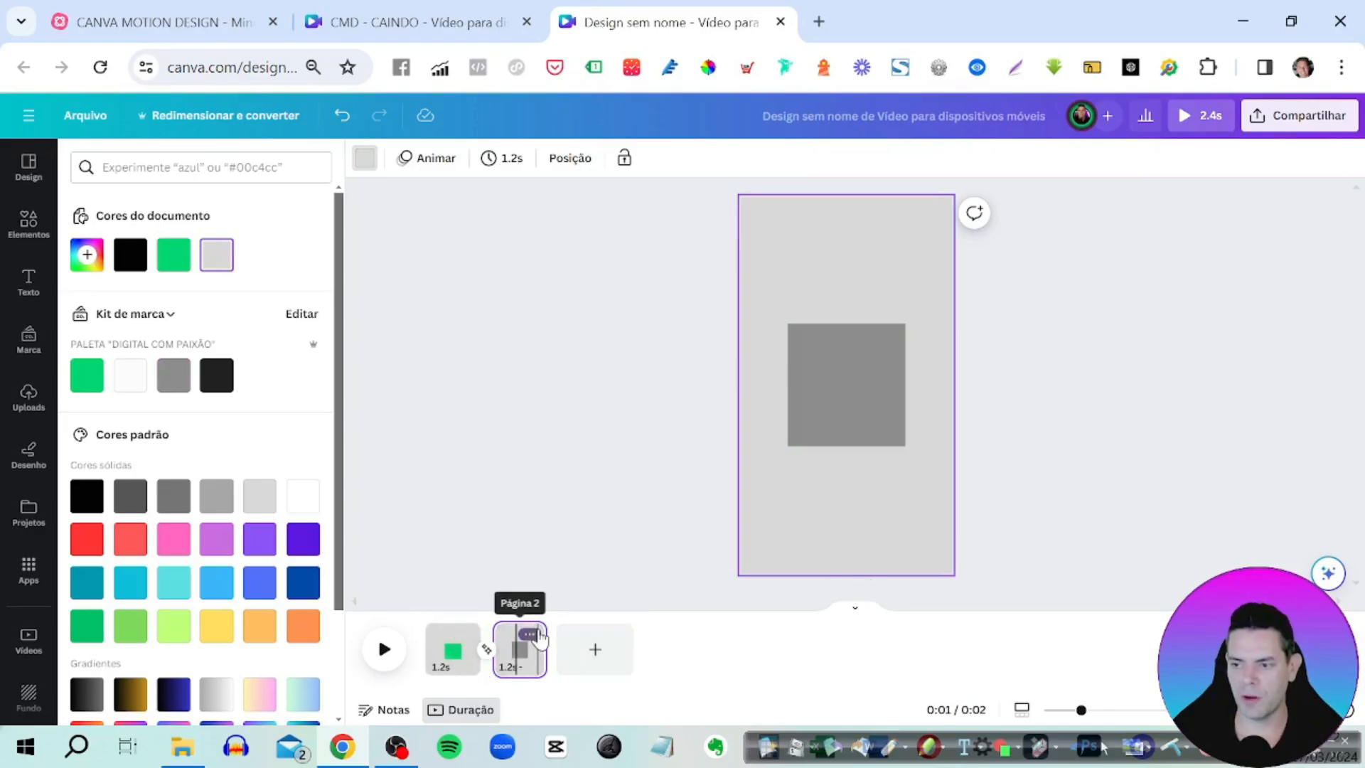
click(532, 634)
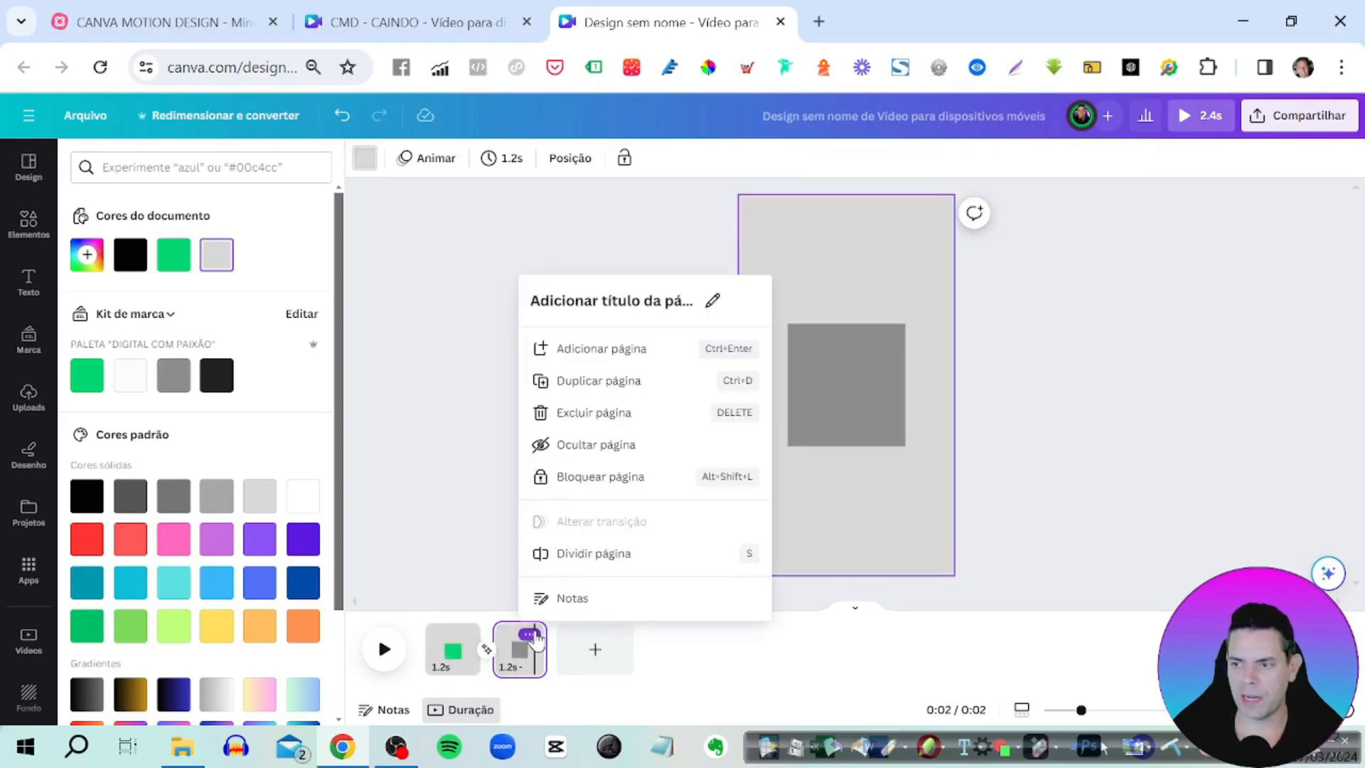
click(608, 381)
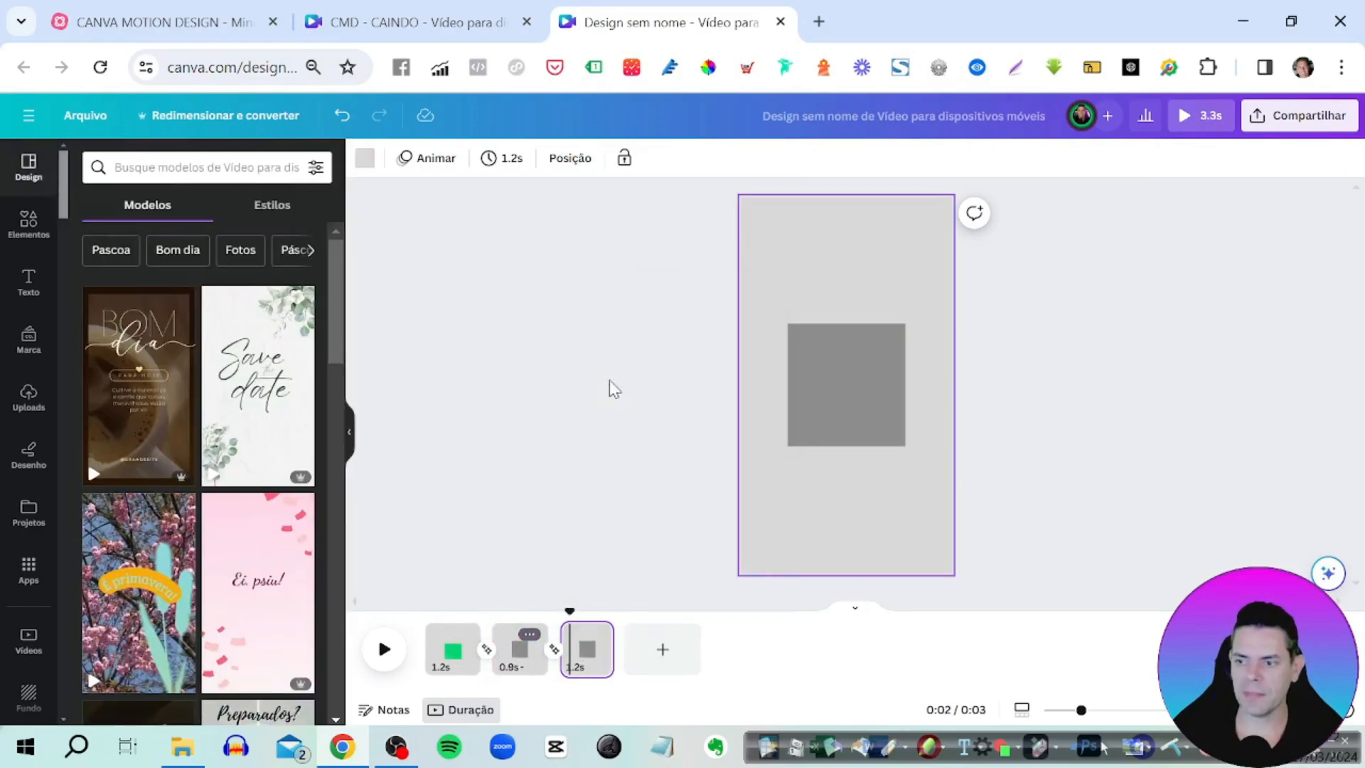
- Delete the green block group lying below the lower edge of the third page
click(843, 488)
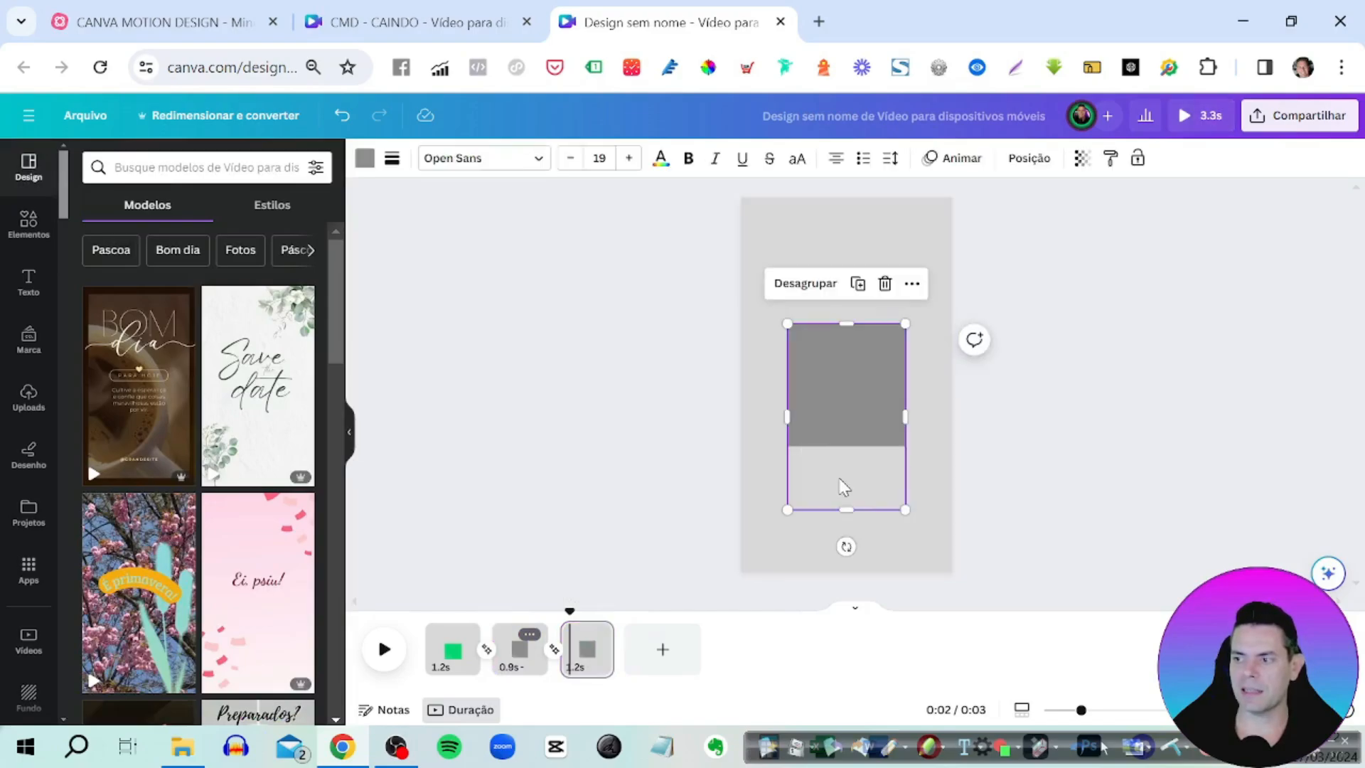
click(817, 564)
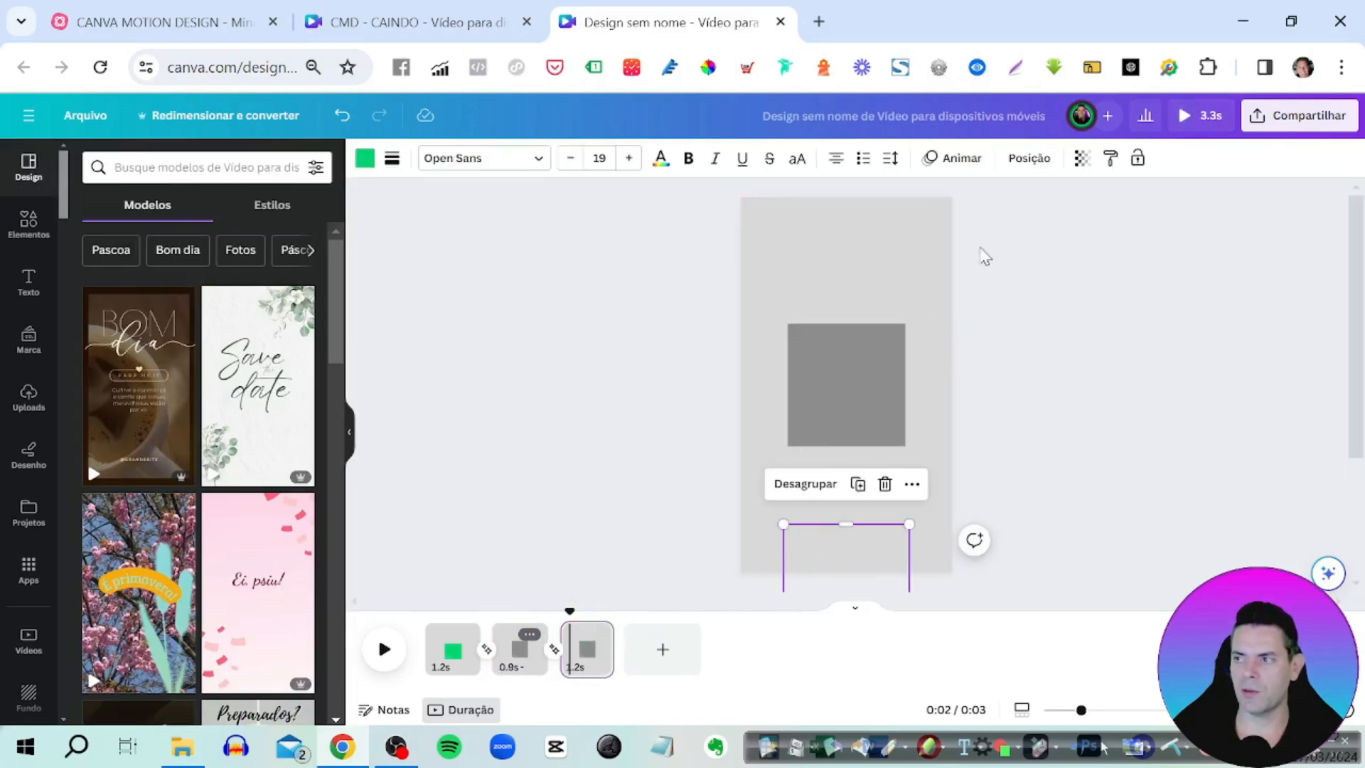
click(1029, 157)
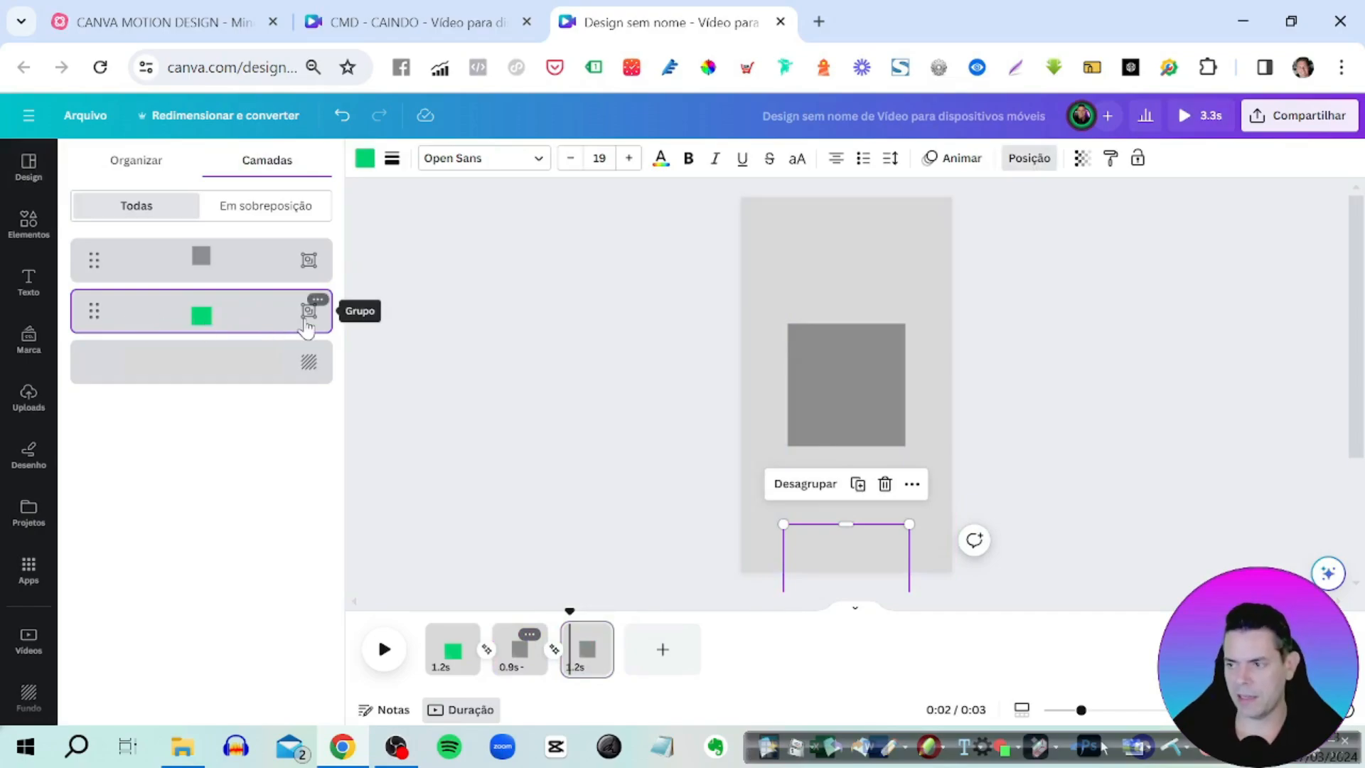
key(Delete)
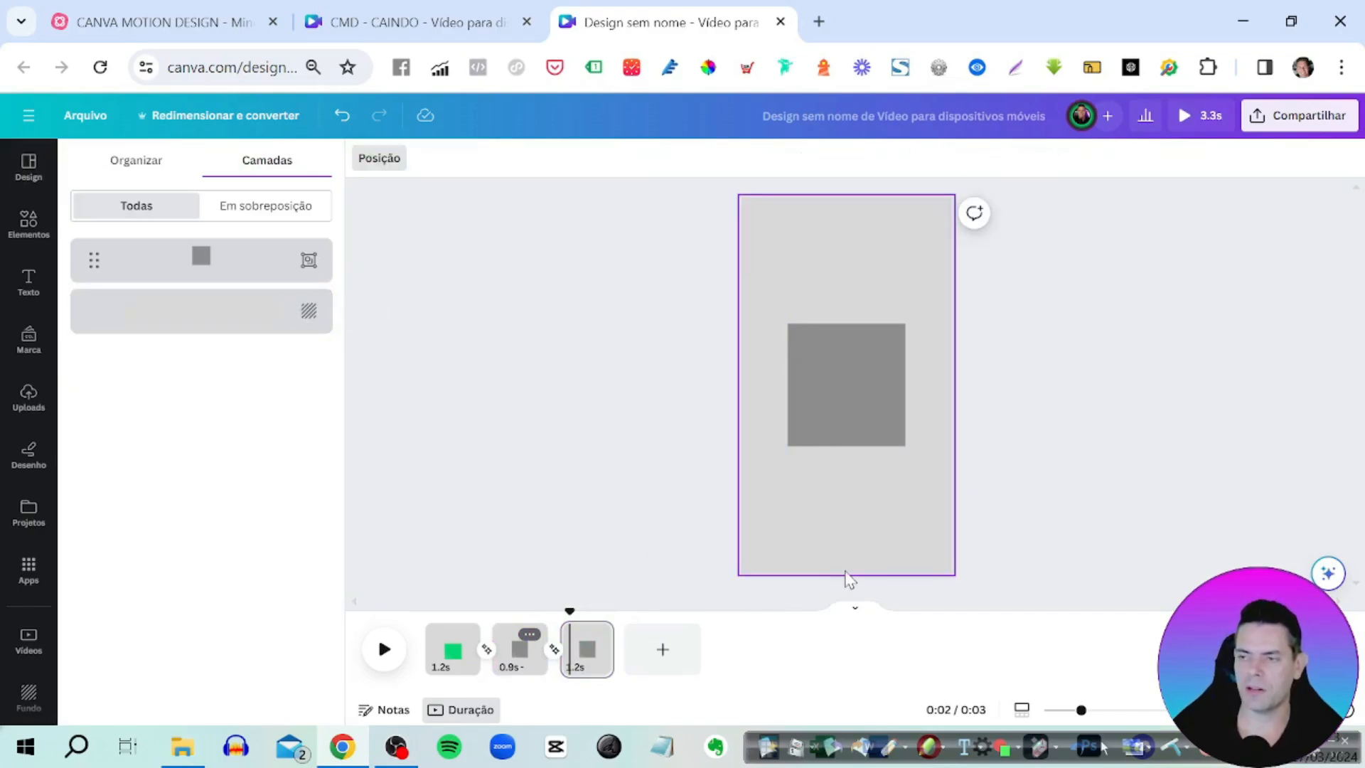
- Move the grey group on the third page straight down until its block is below the page
click(860, 501)
drag(844, 545, 851, 313)
drag(854, 361, 851, 548)
click(863, 392)
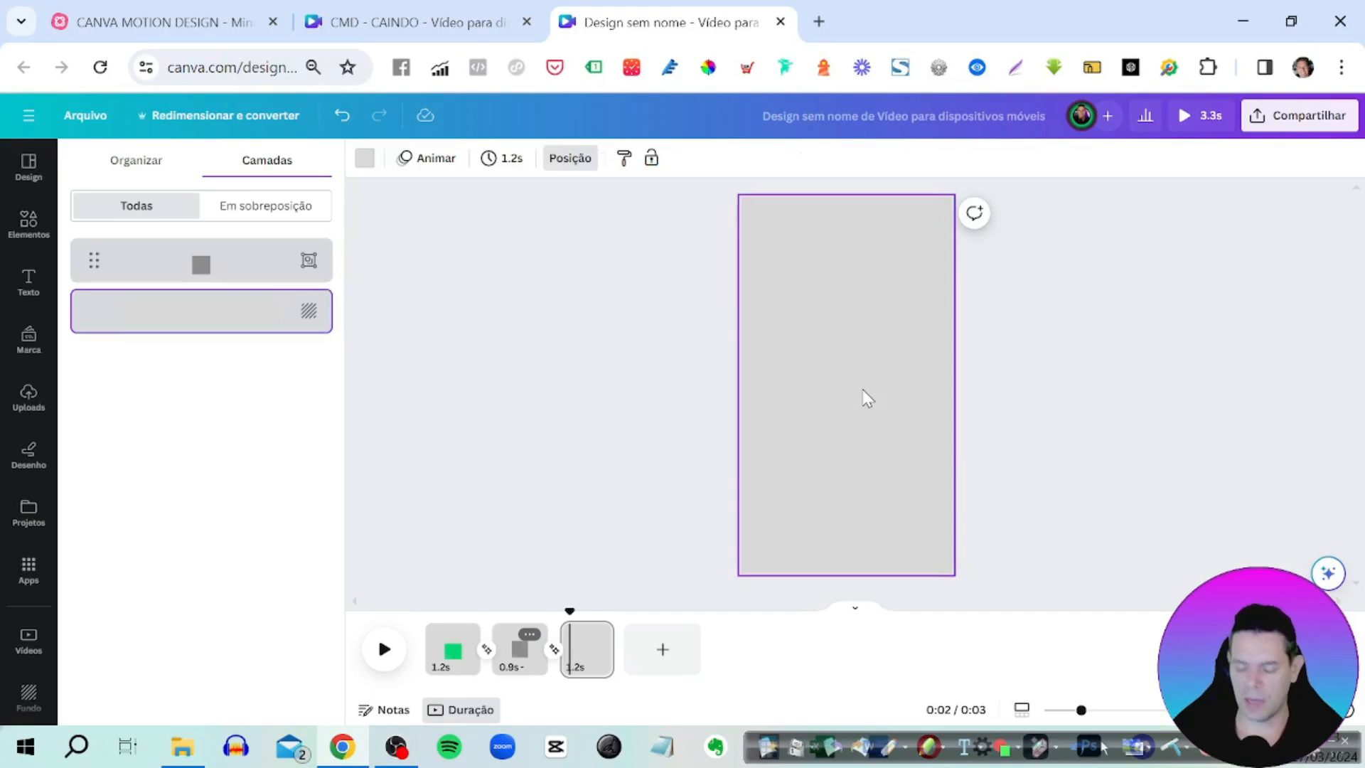
- Add a square centred on the third page, enlarge it to roughly the grey block's size, and colour it with the brand palette's black
key(ctrl+v)
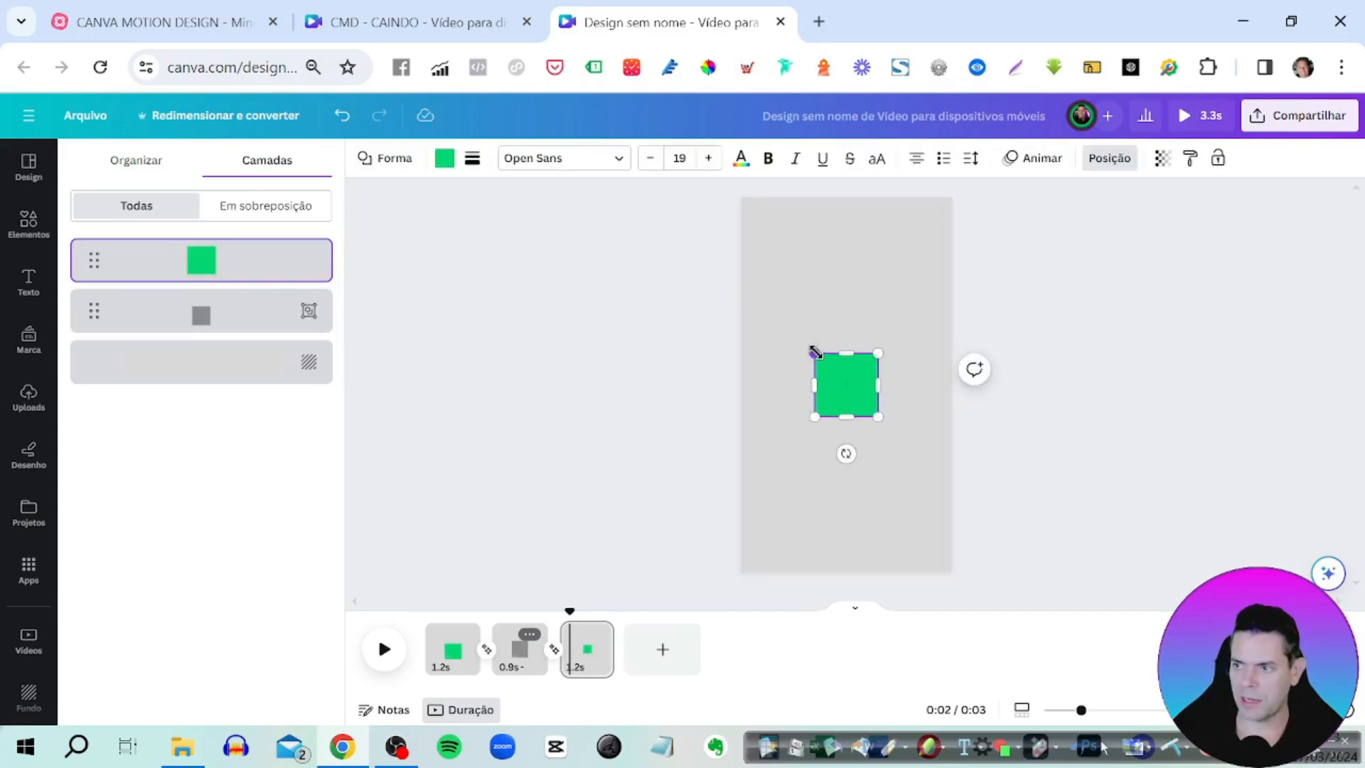
drag(811, 351, 761, 303)
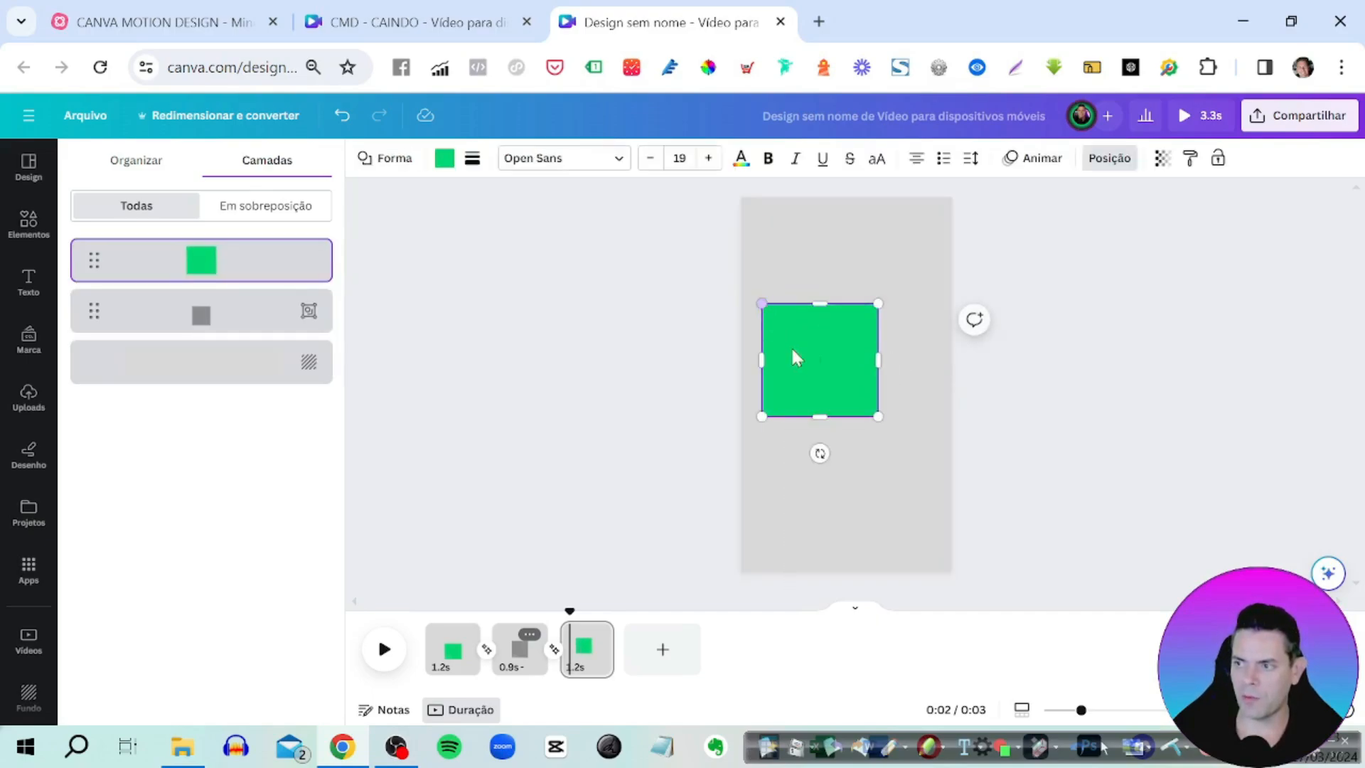
drag(810, 357, 832, 383)
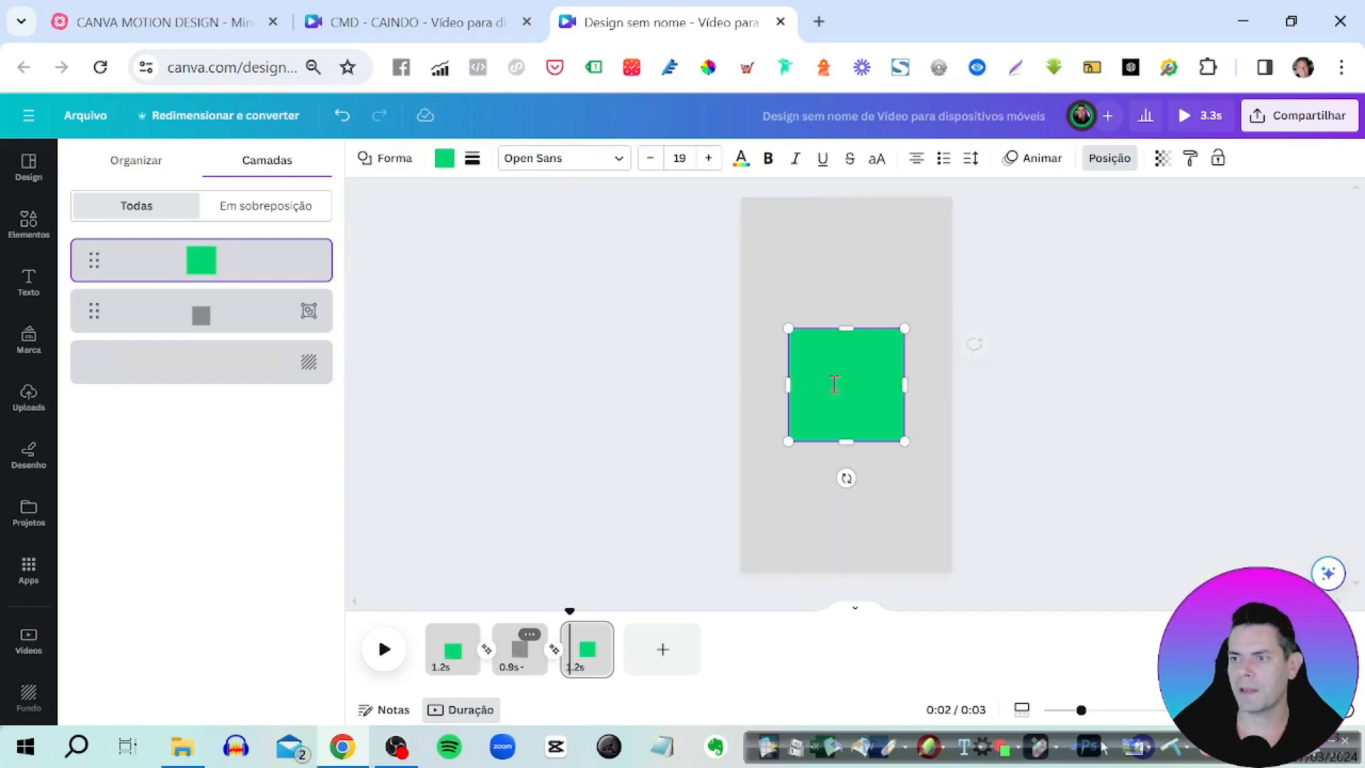
click(444, 162)
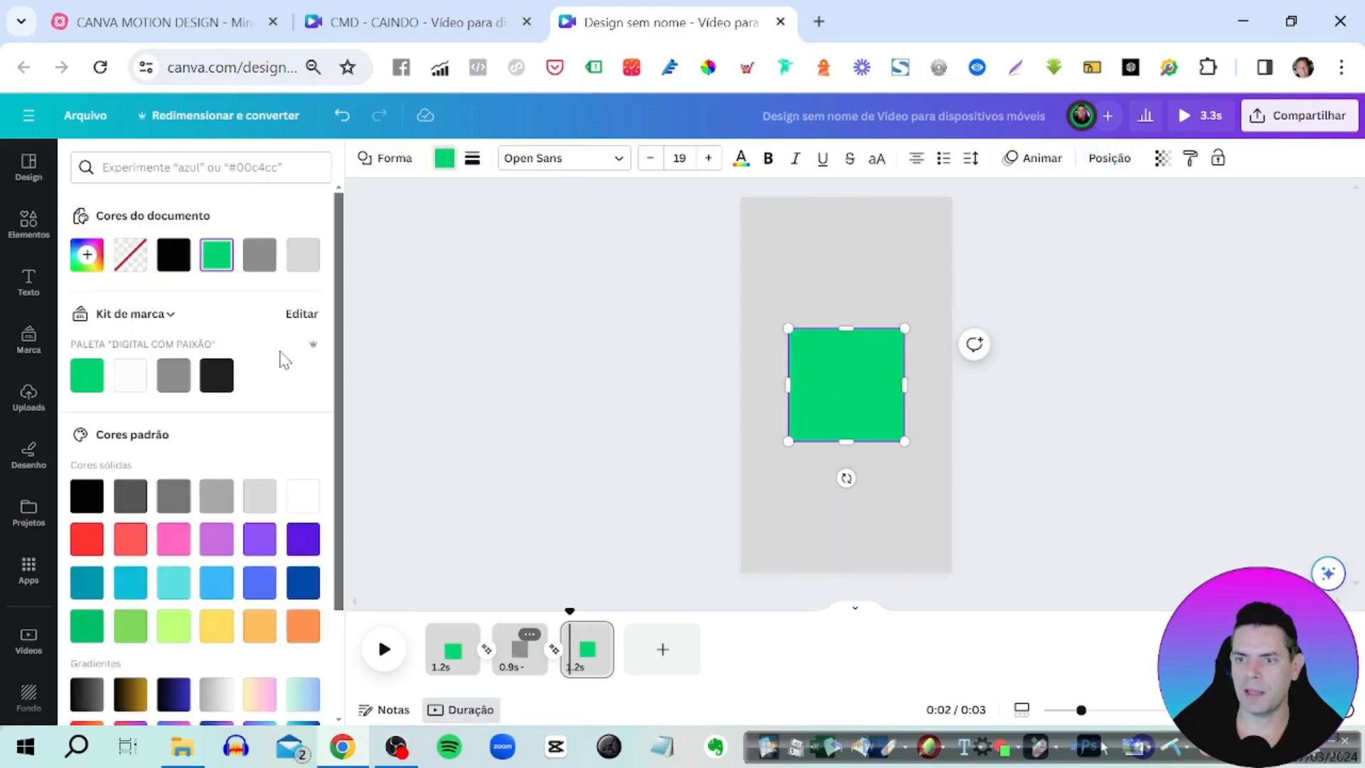
click(218, 377)
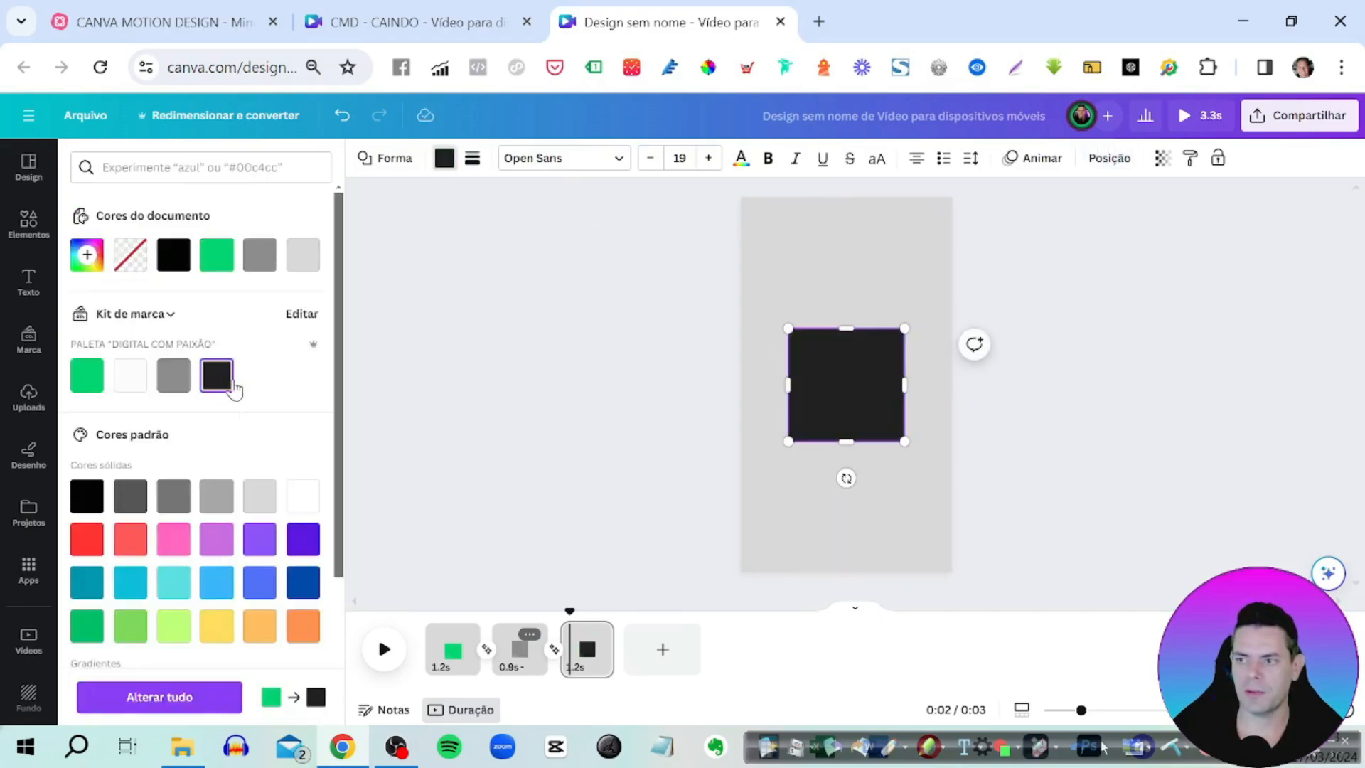
- Add a grey square and shape it into a thin vertical bar centred against the black block's lower edge
click(897, 298)
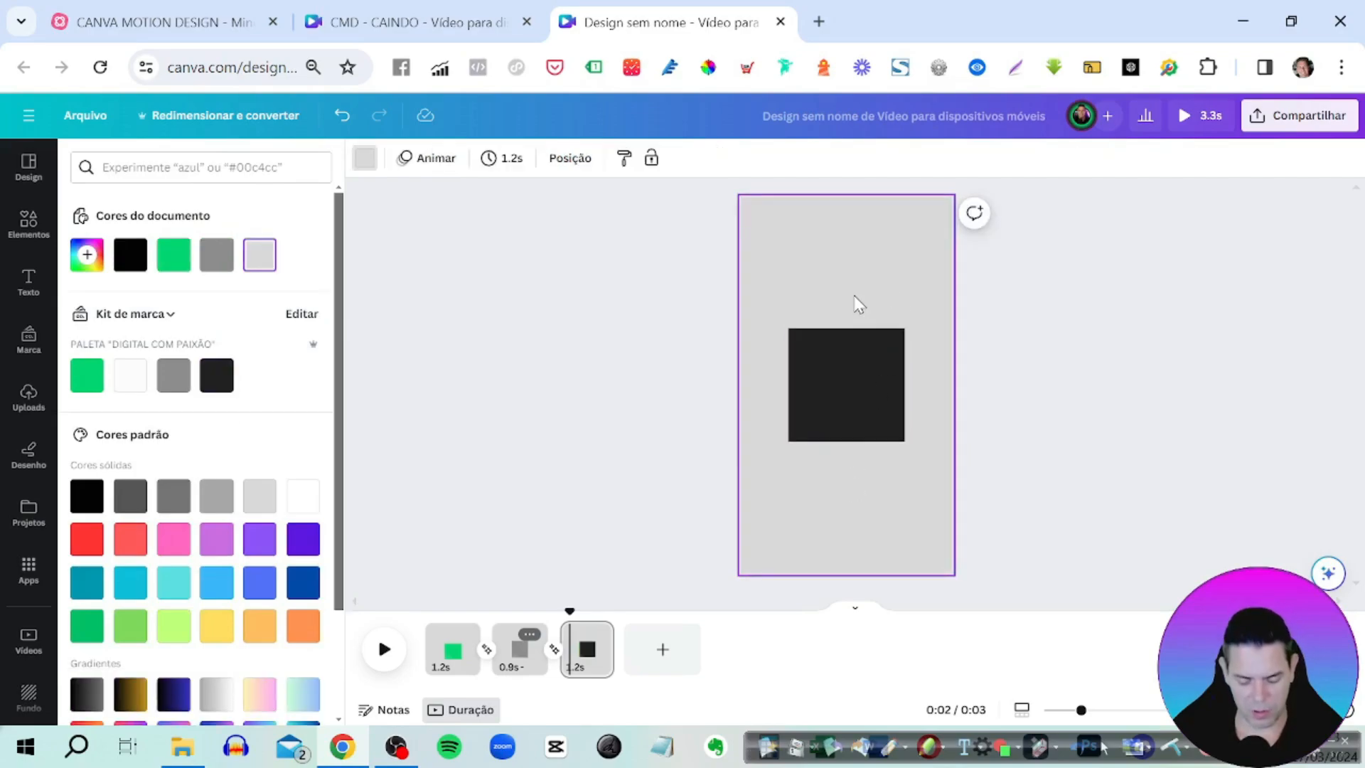
key(r)
drag(848, 403, 829, 470)
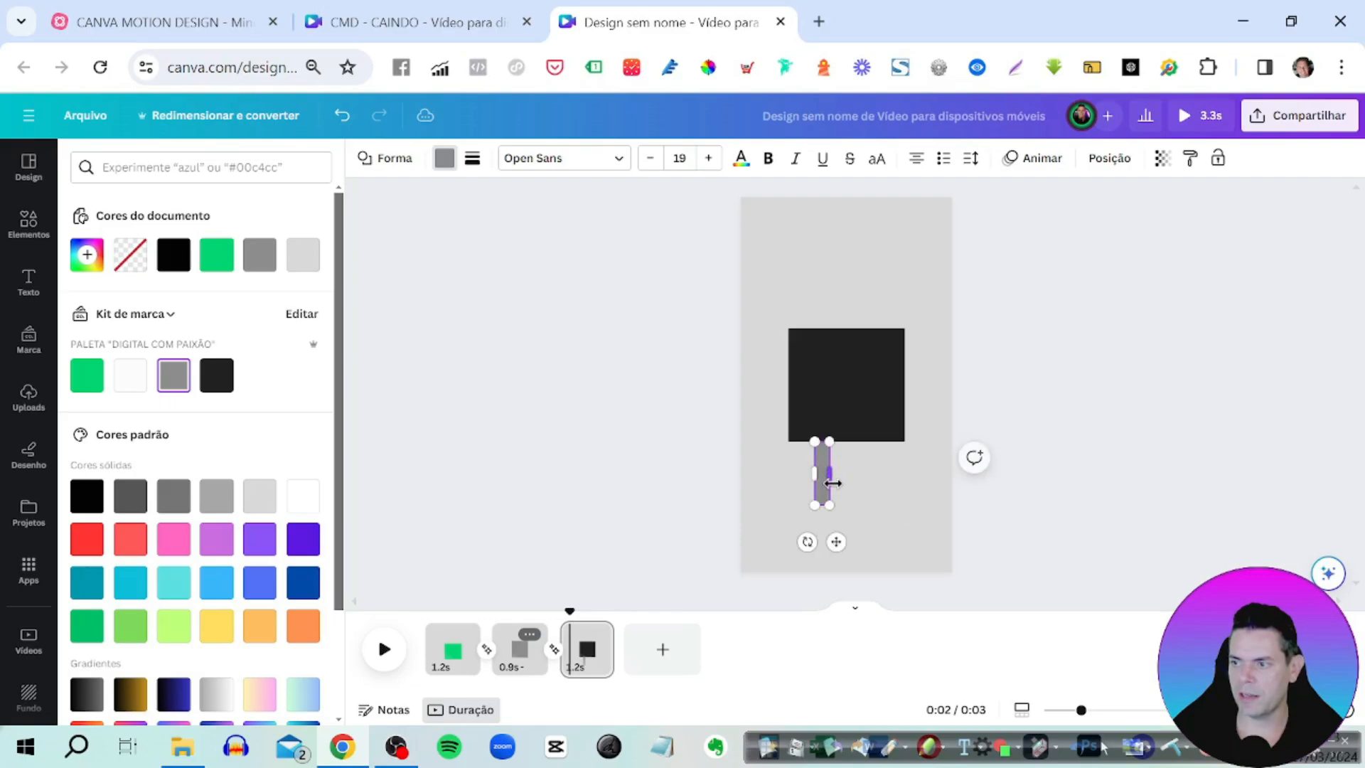
drag(837, 542, 863, 545)
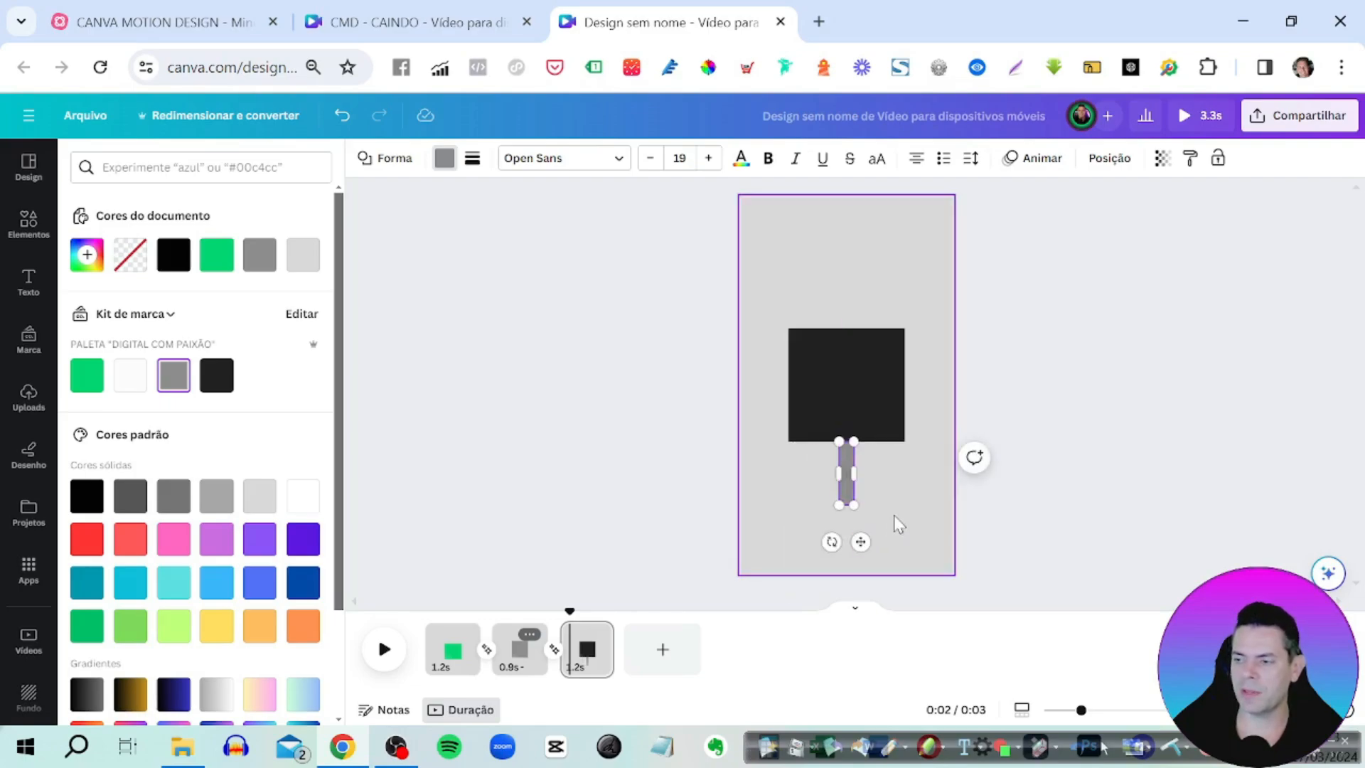
- Group the thin grey bar with the black block and set the bar's transparency to 0
click(892, 452)
click(873, 394)
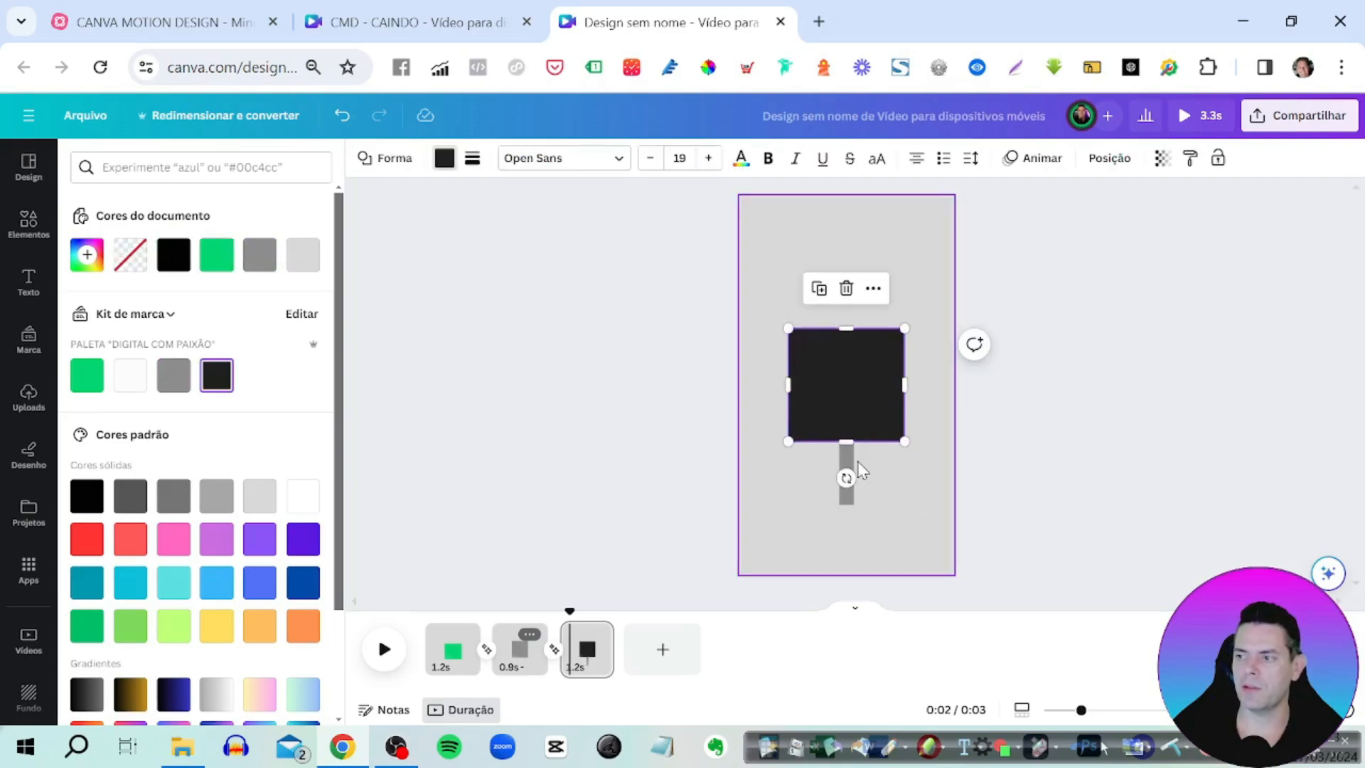
shift+click(849, 461)
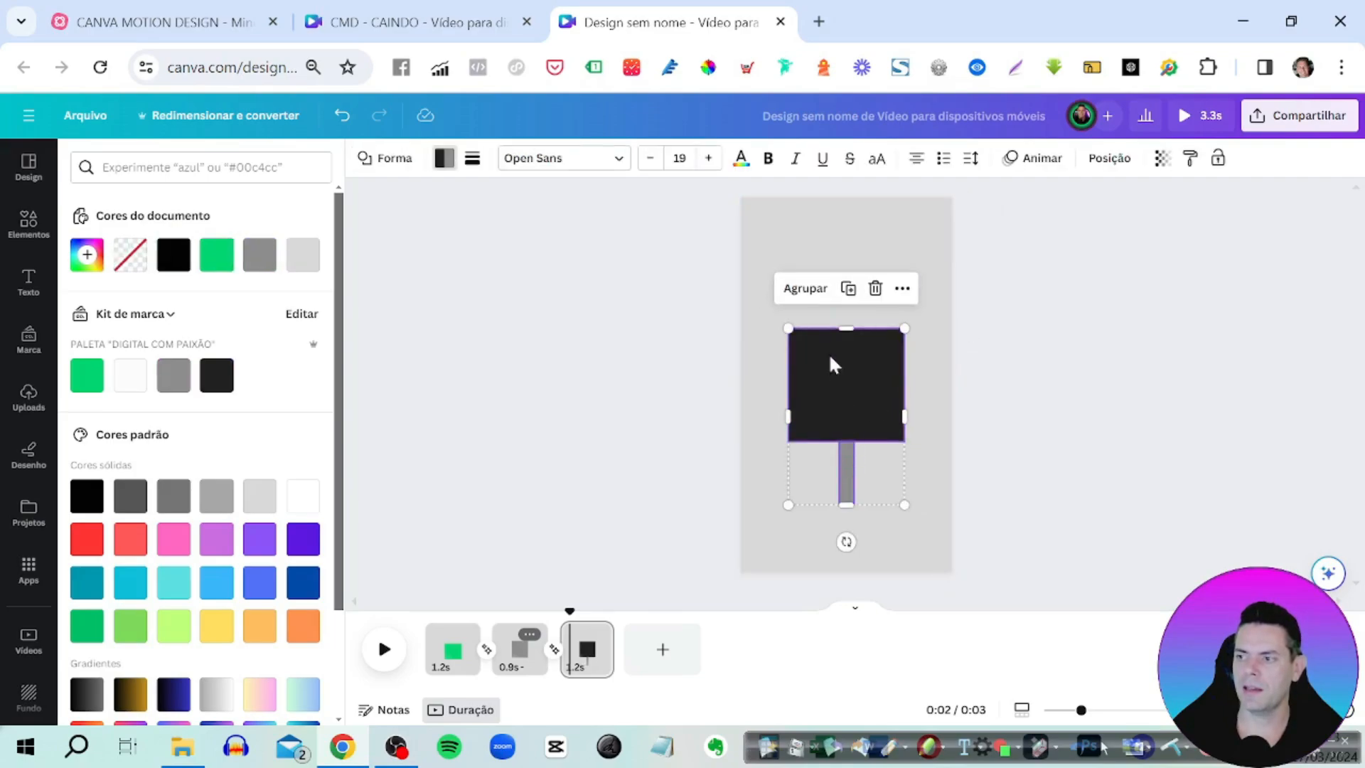
click(807, 288)
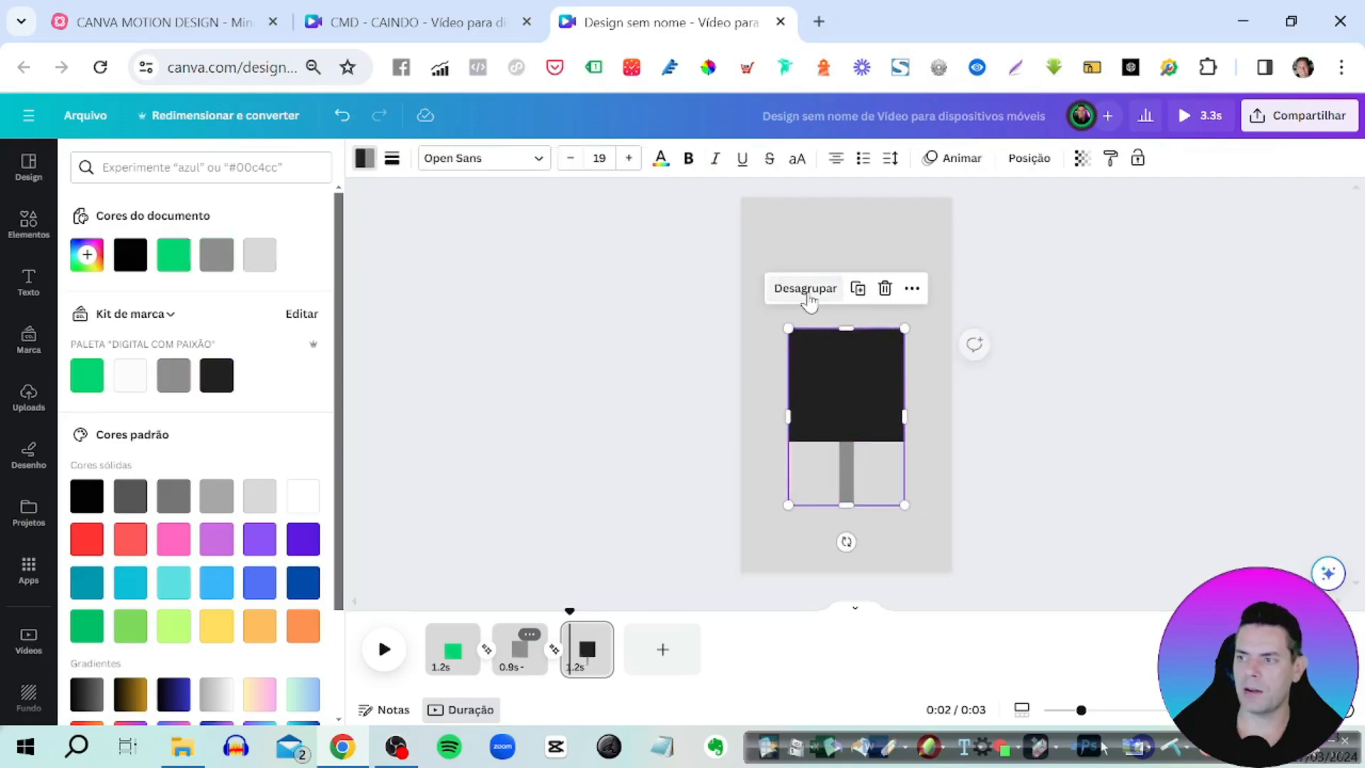
click(851, 476)
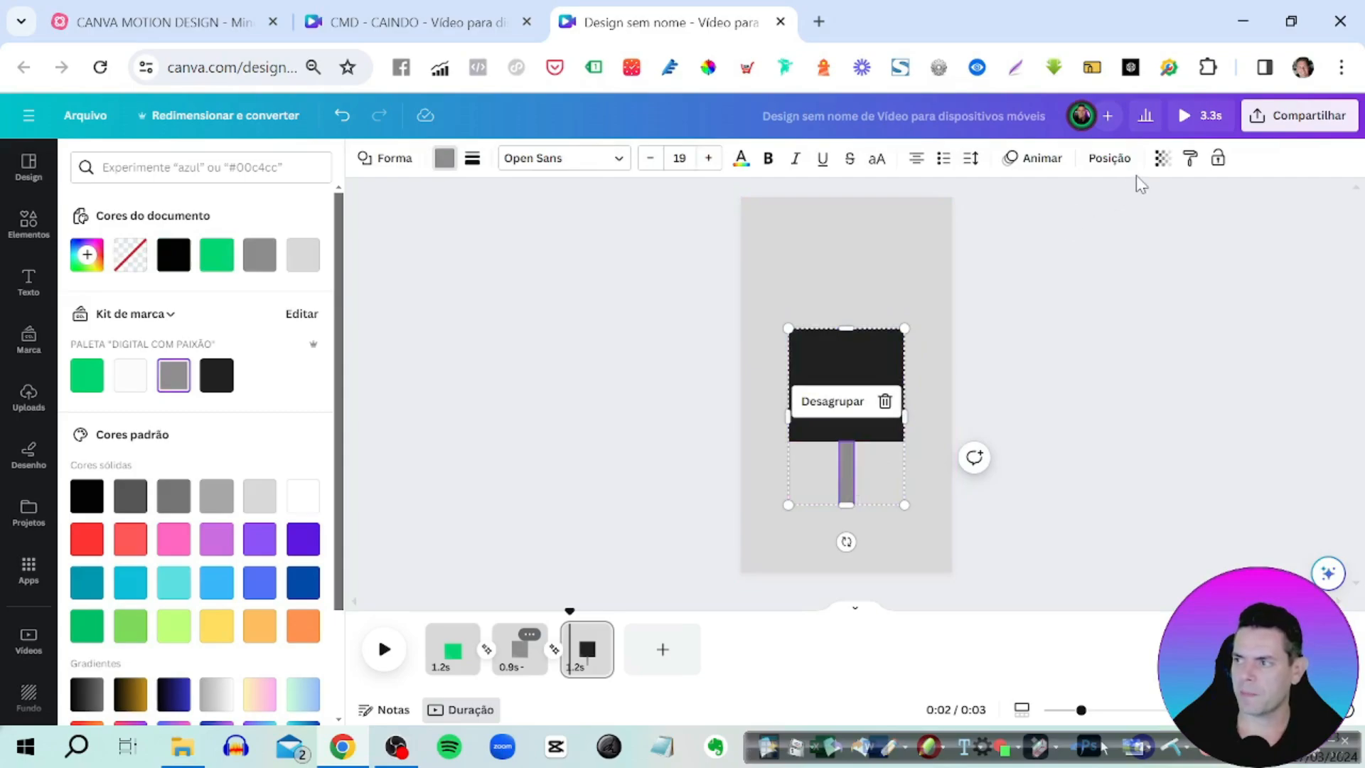
click(1163, 160)
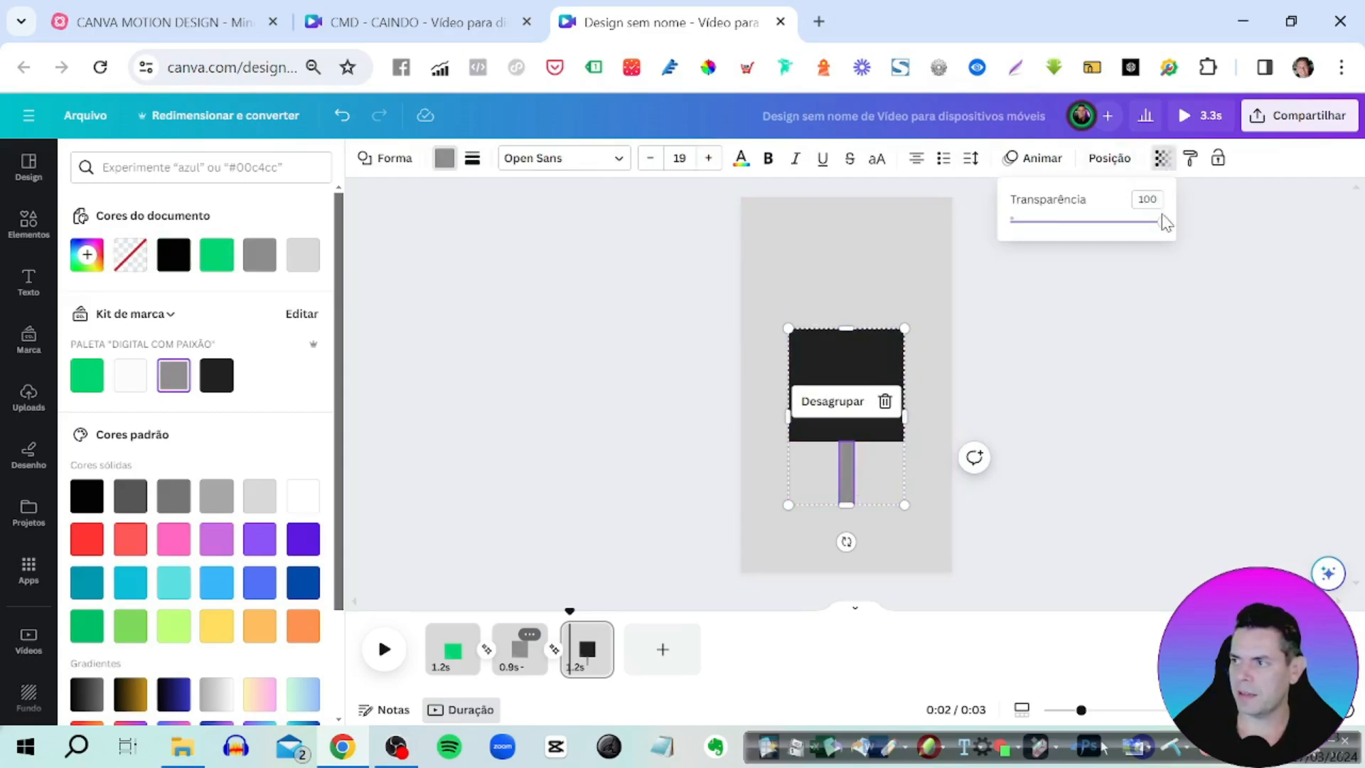
drag(1161, 221, 1009, 222)
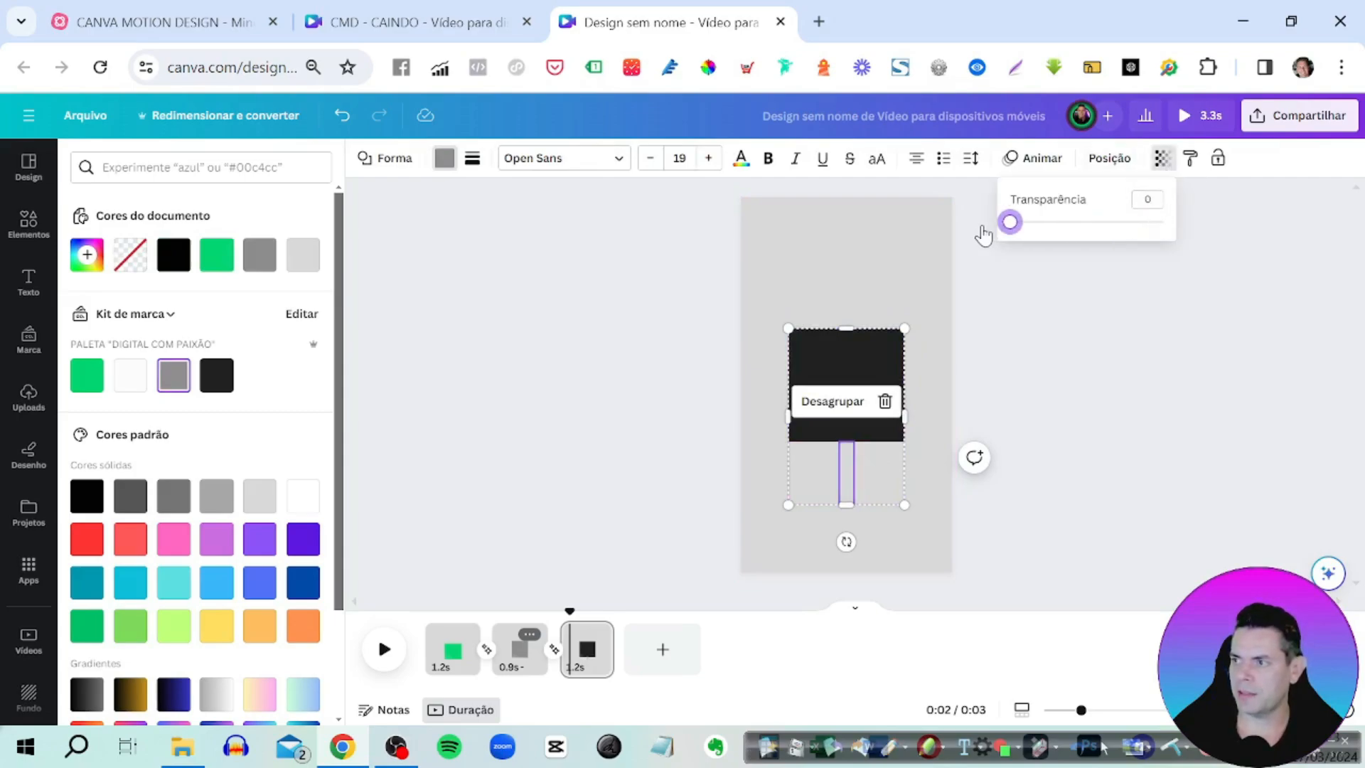
- Copy the black group from the third page to the second and move it straight up until its block is above the page
click(789, 325)
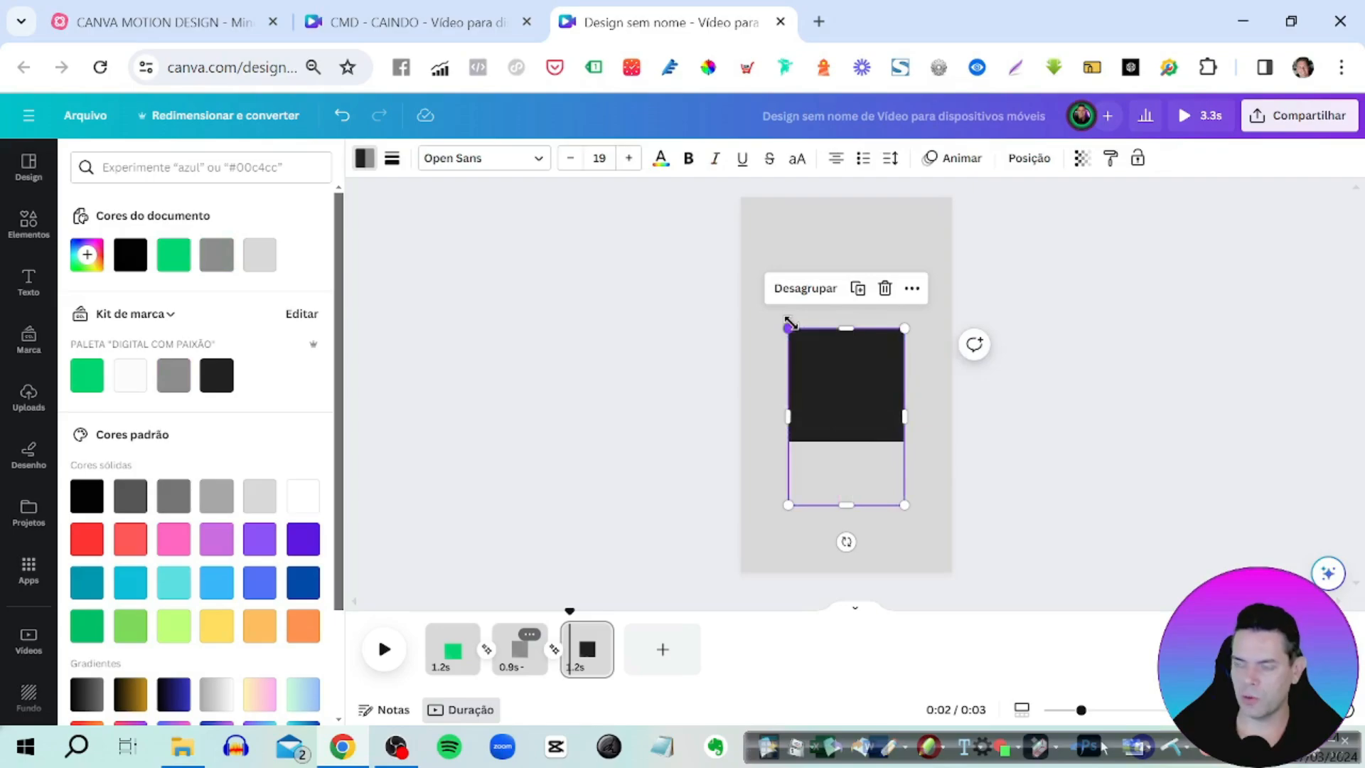
click(523, 668)
click(522, 668)
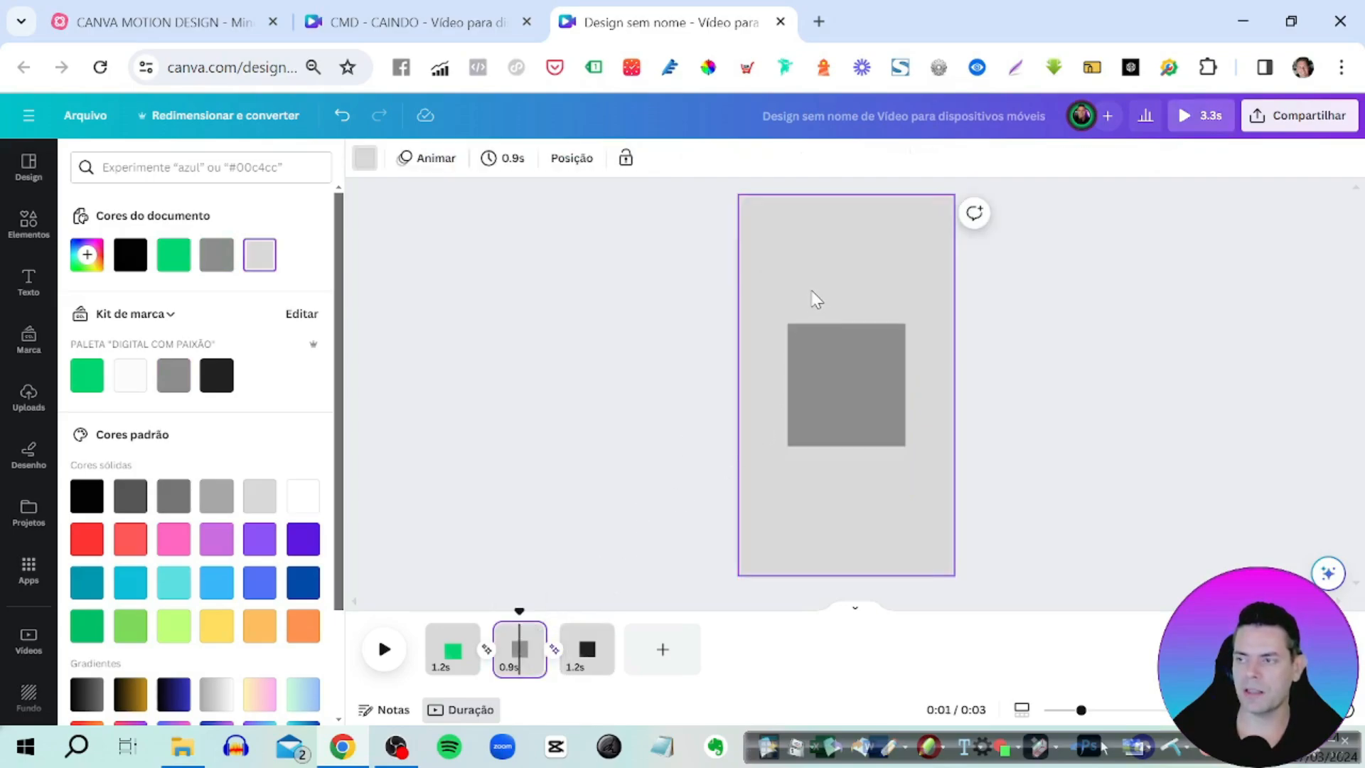
key(ctrl+v)
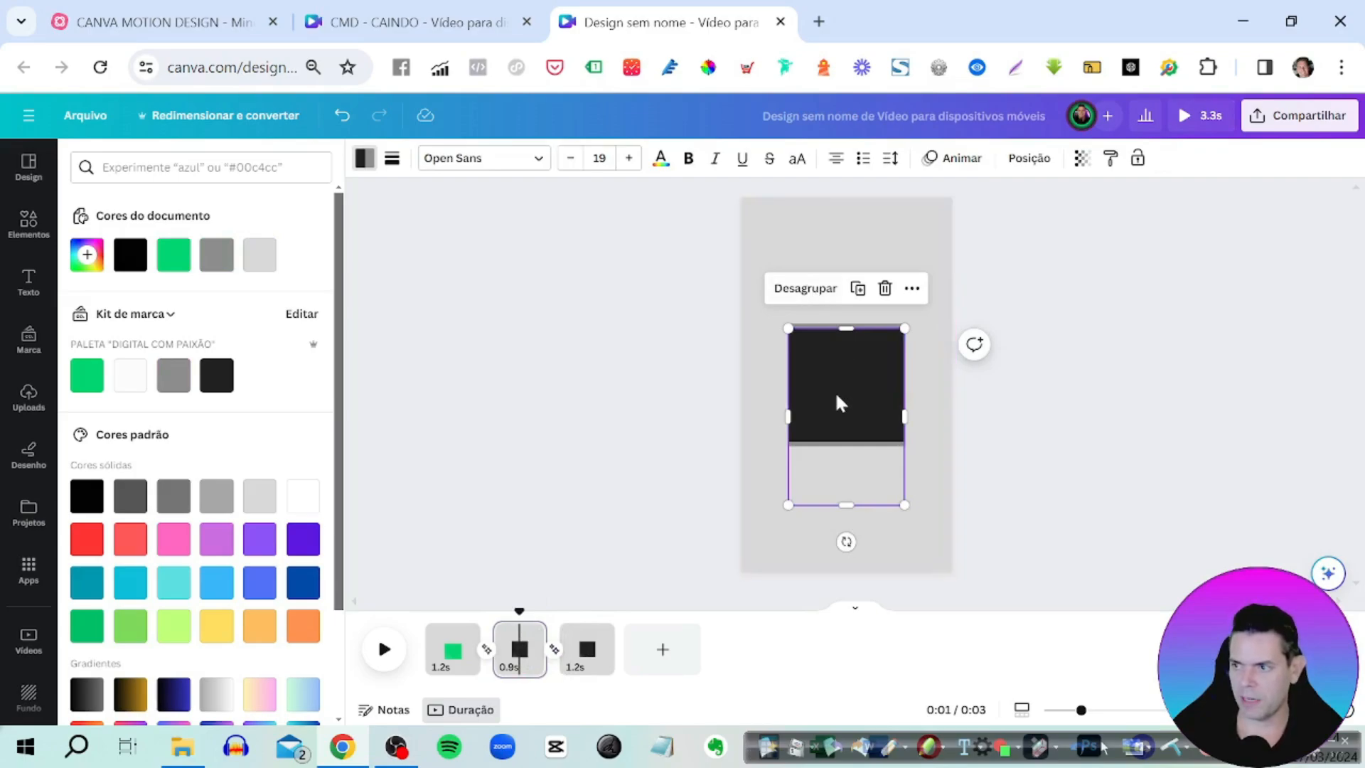
drag(844, 479, 842, 230)
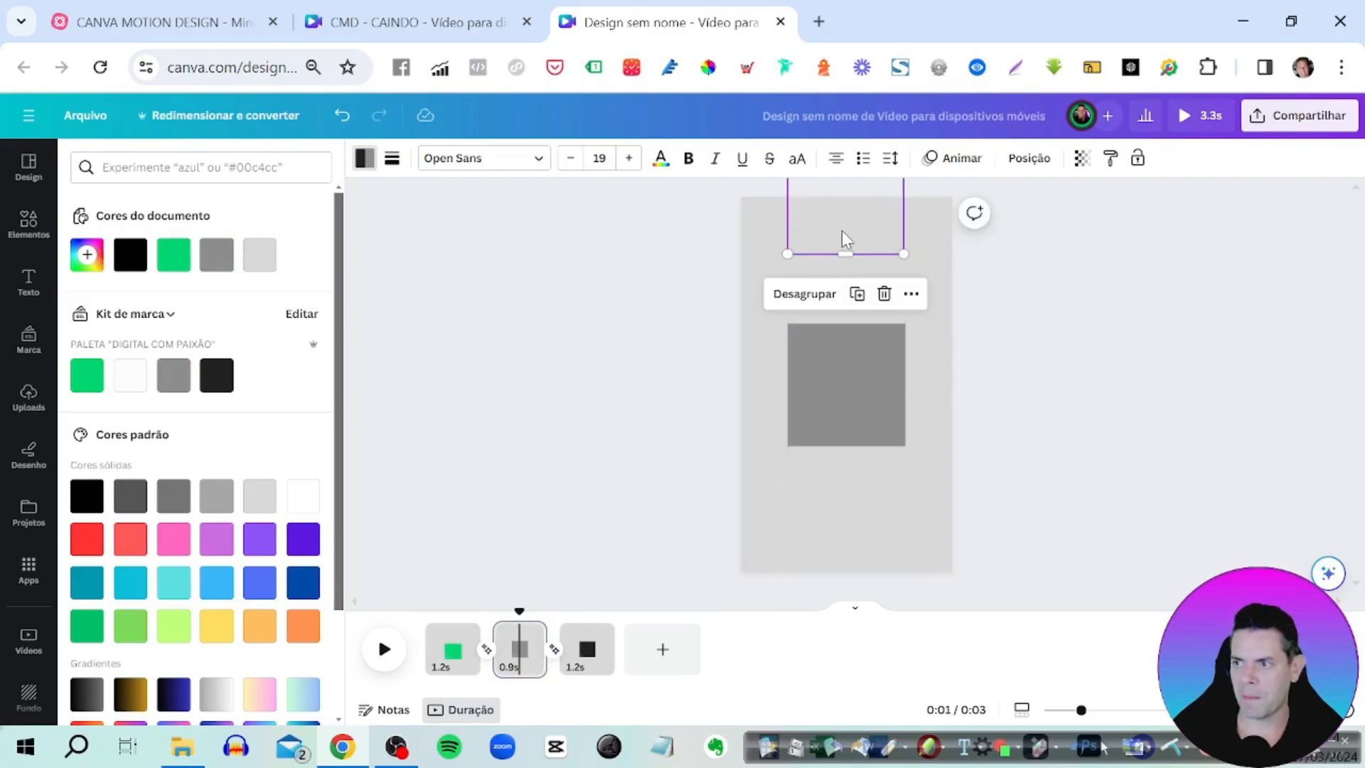
- Check the grey group's position below the third page, and play the three-page animation from the start
click(588, 656)
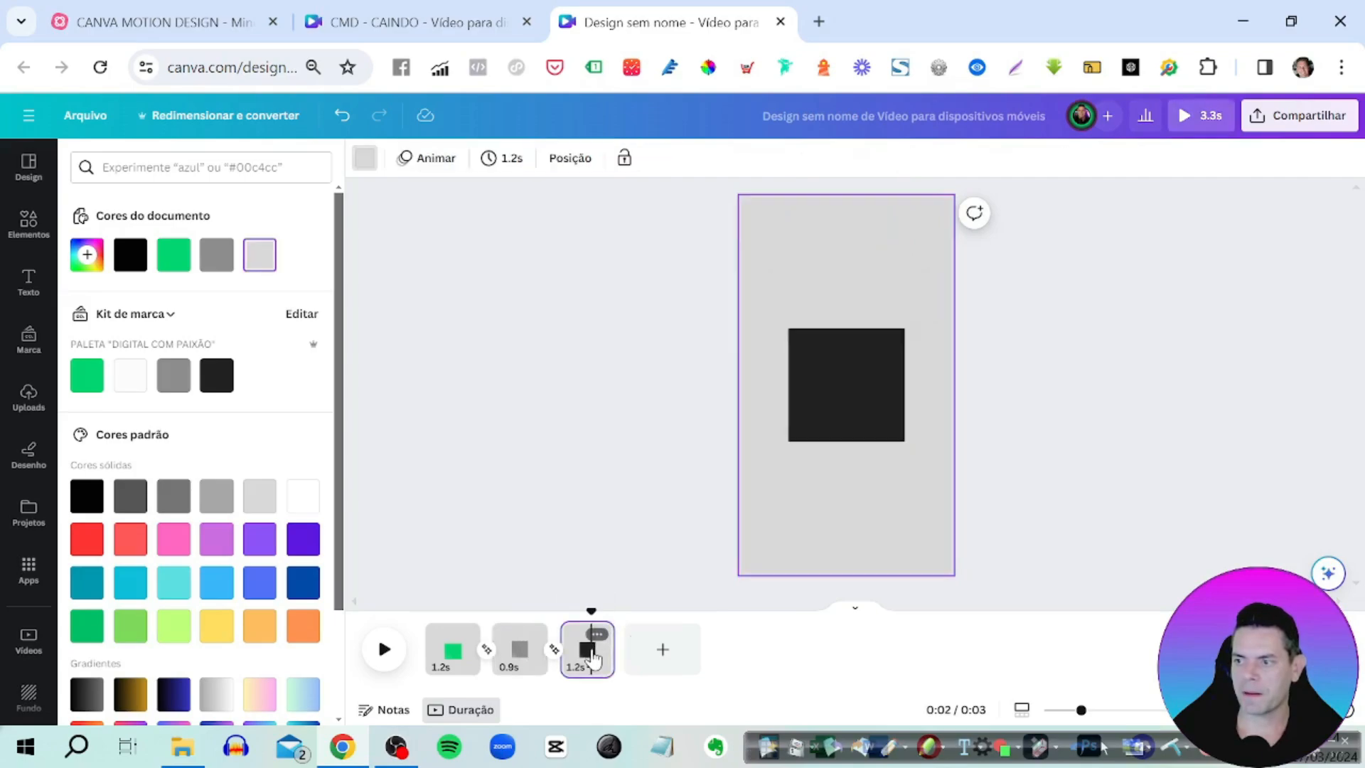
click(856, 560)
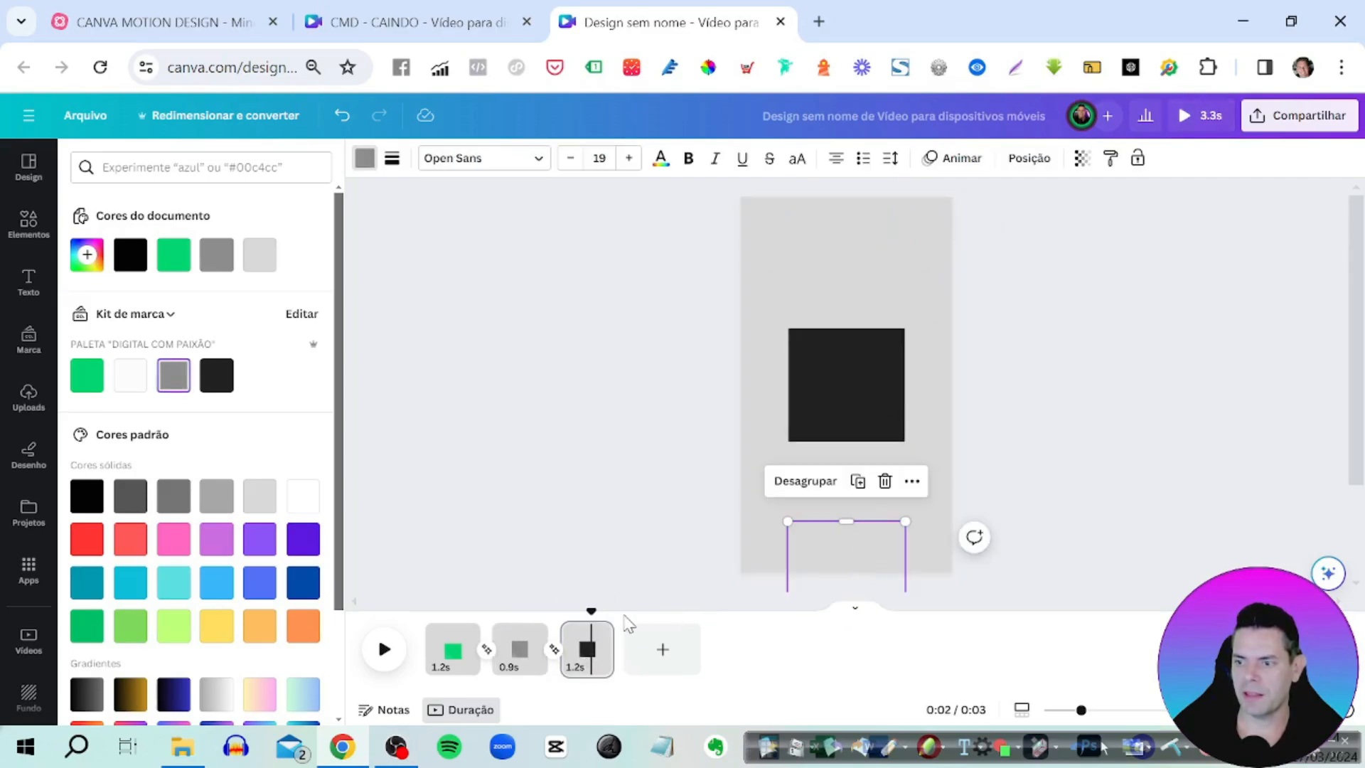
drag(588, 598, 403, 606)
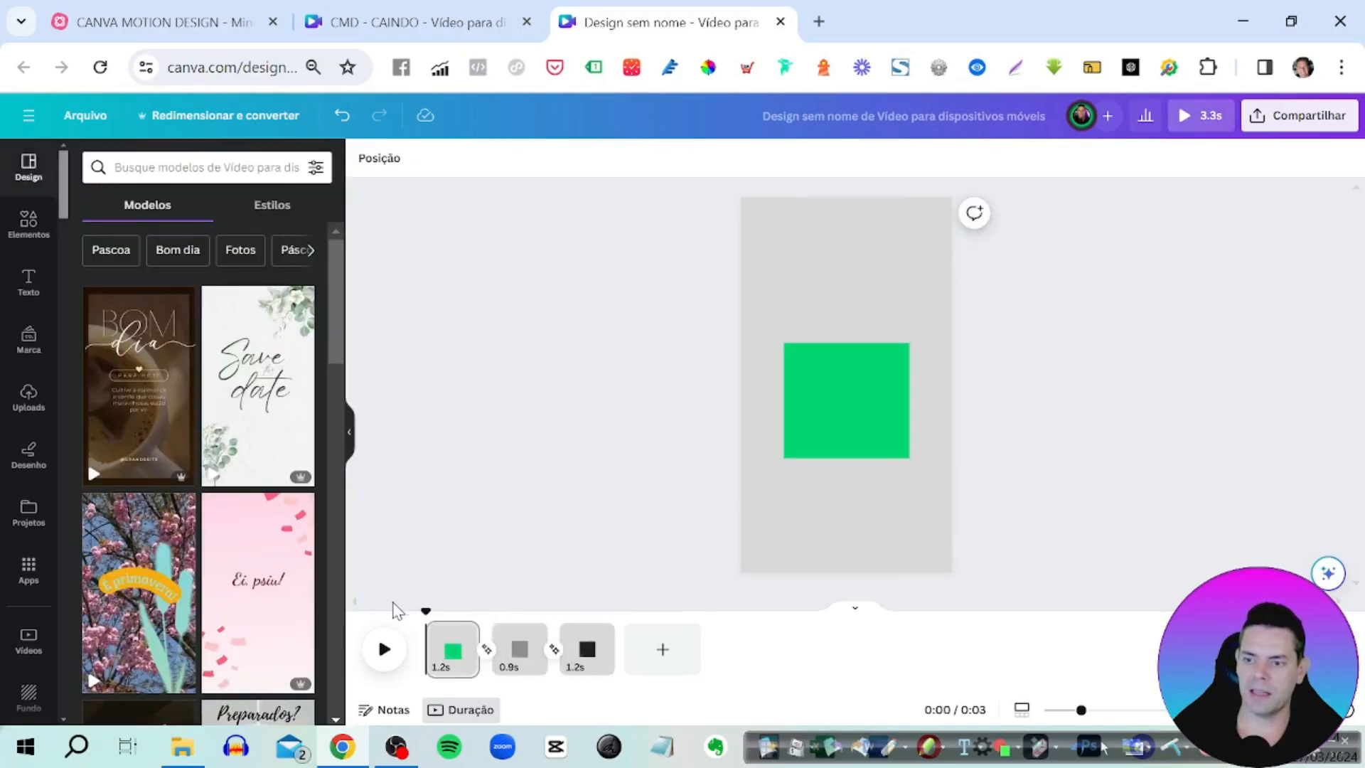
click(384, 651)
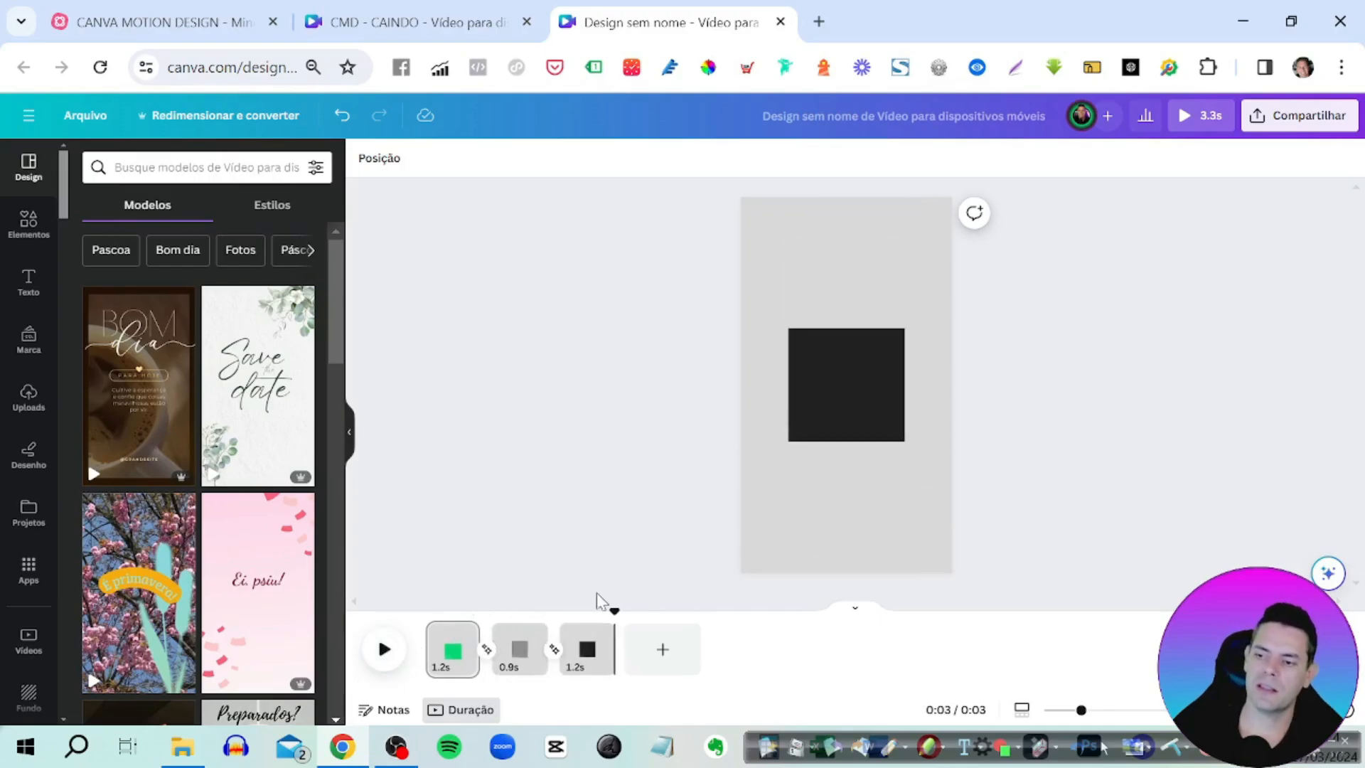
- Add a grey square on the second page and shape it into a thin vertical bar centred on the grey block's upper edge
click(520, 653)
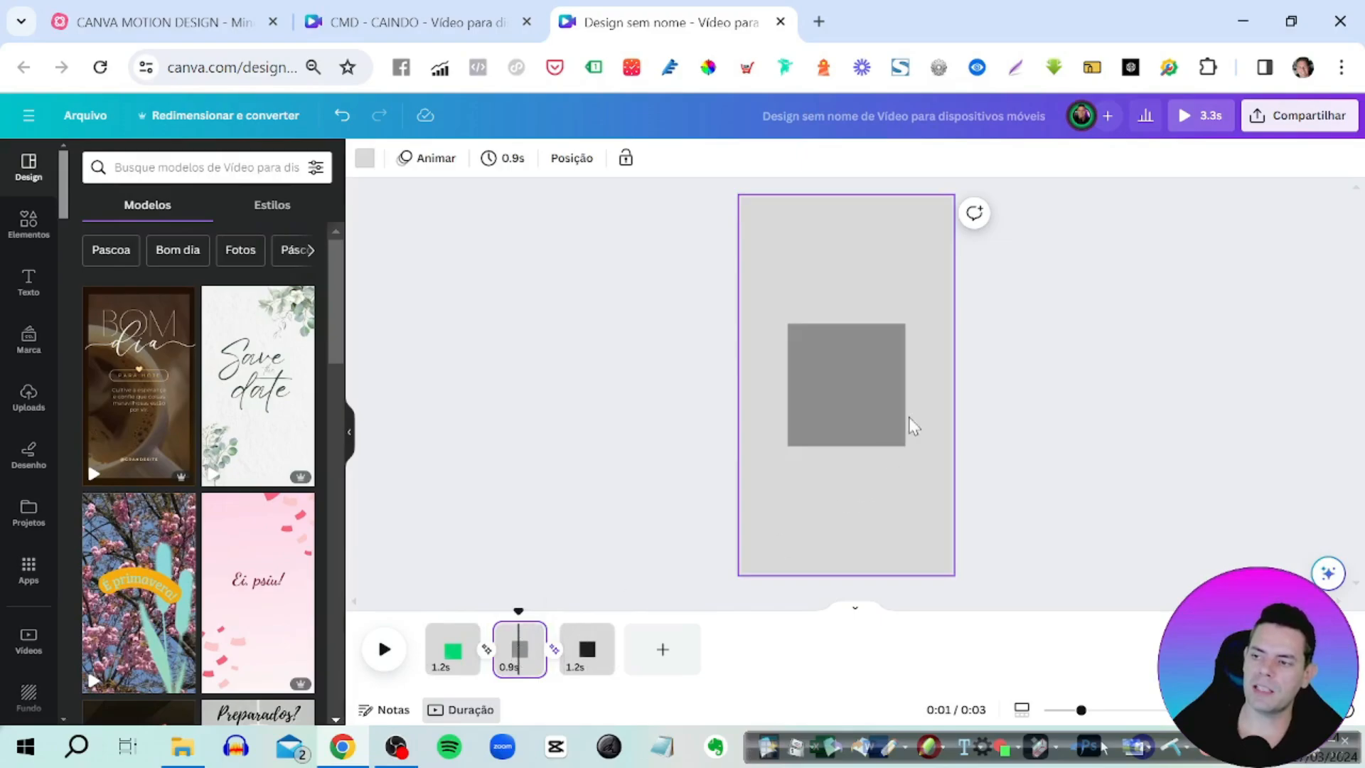
click(880, 407)
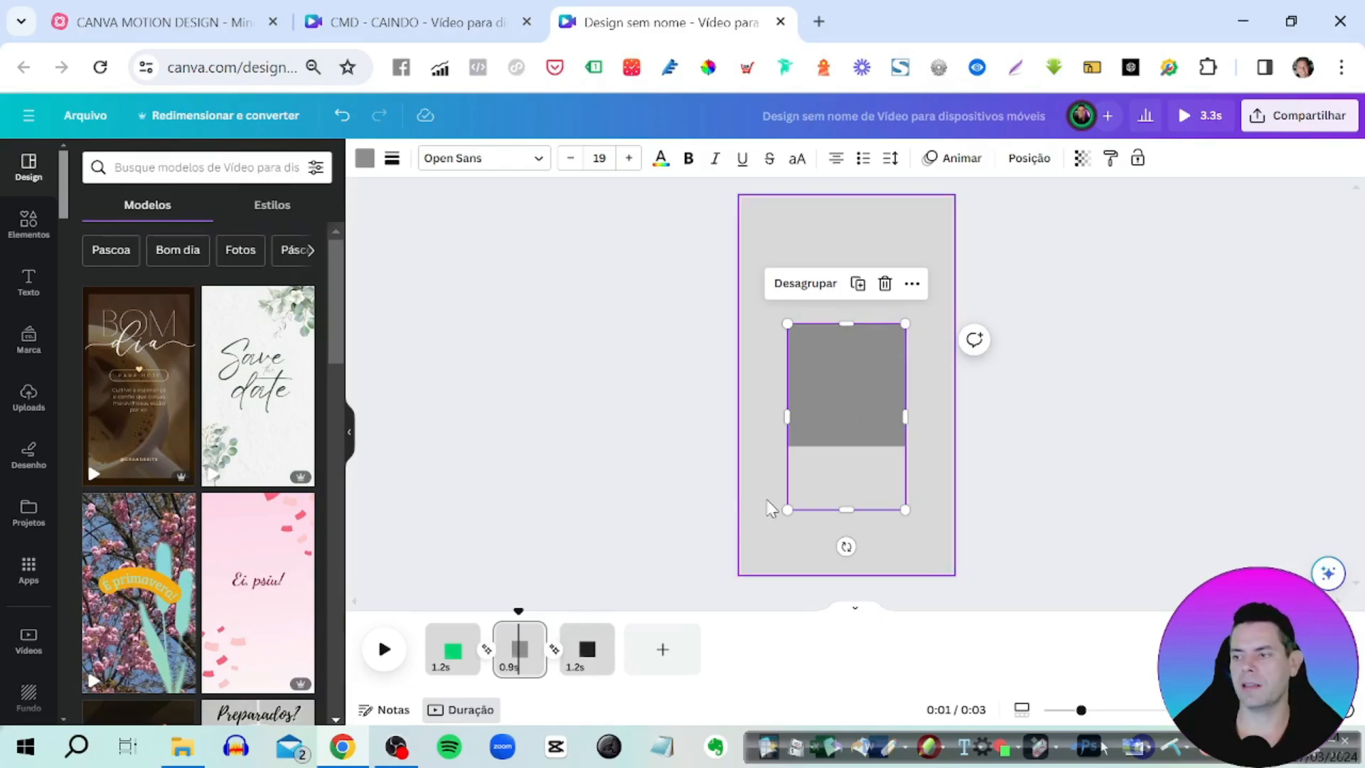
click(851, 317)
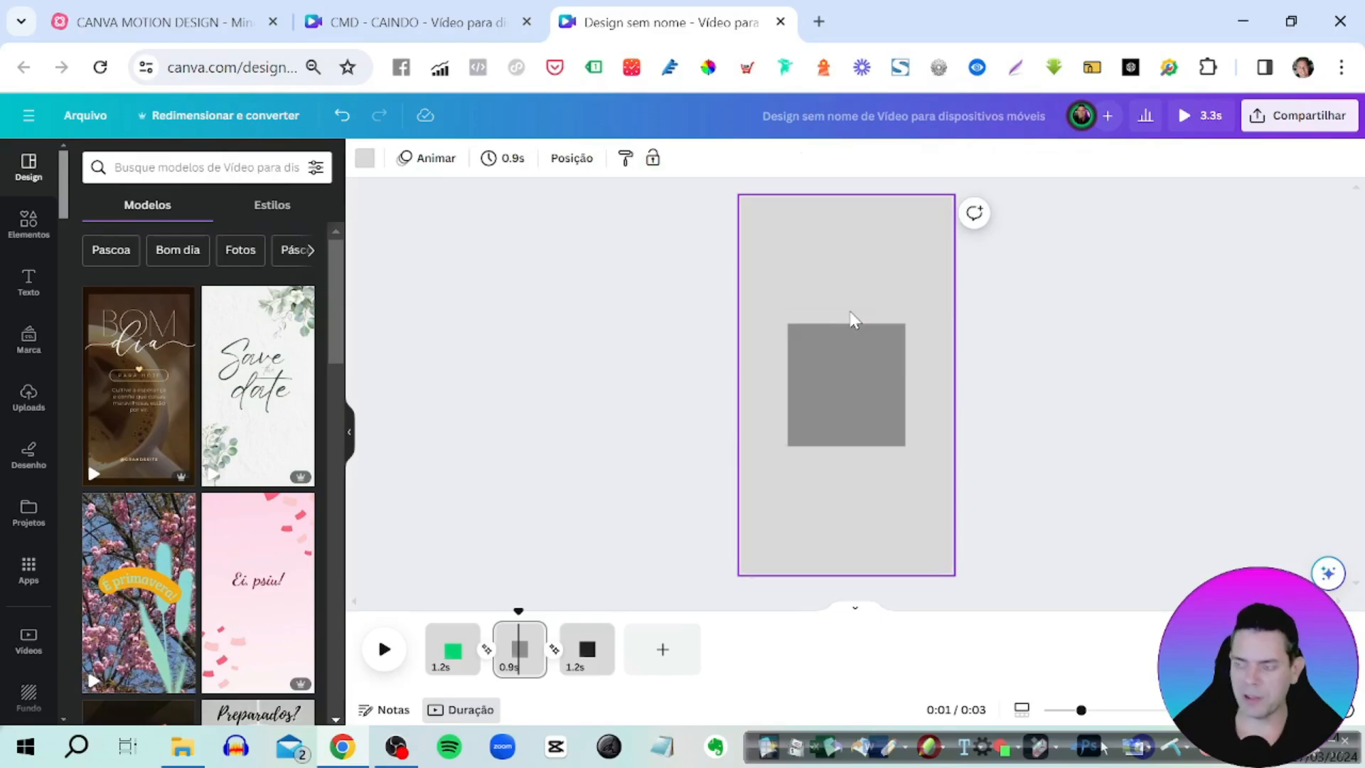
click(856, 371)
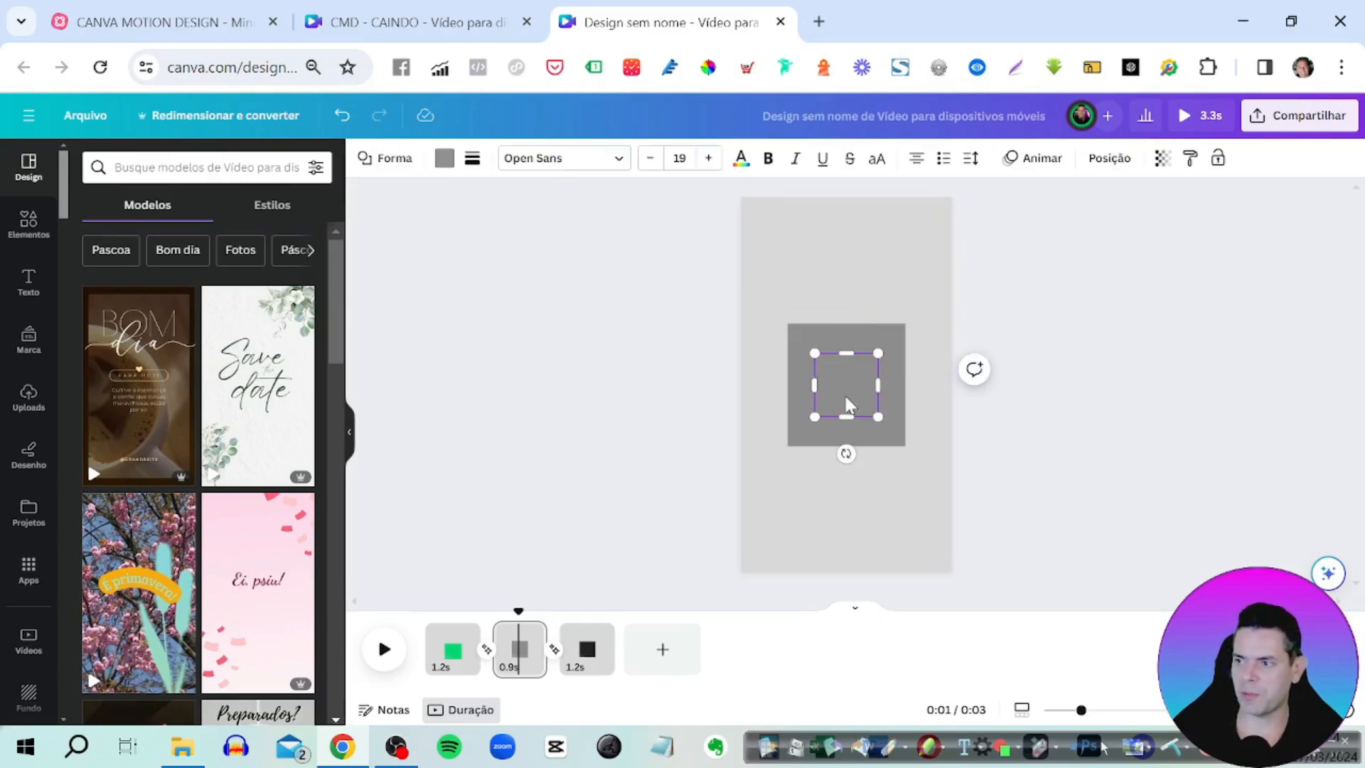
click(884, 416)
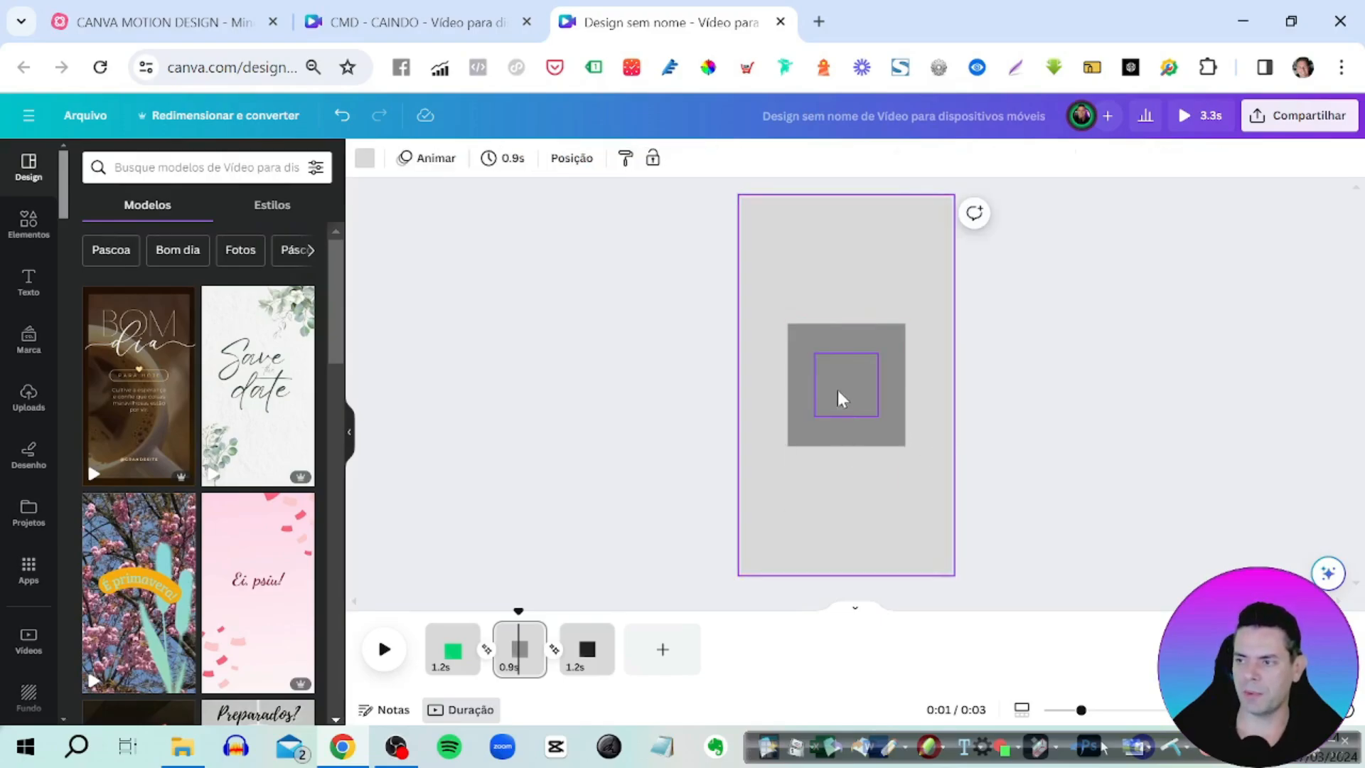
drag(837, 390, 862, 292)
drag(885, 361, 865, 364)
- Group the upper bar with the second page's grey group and set the bar's transparency to 0
shift+click(880, 338)
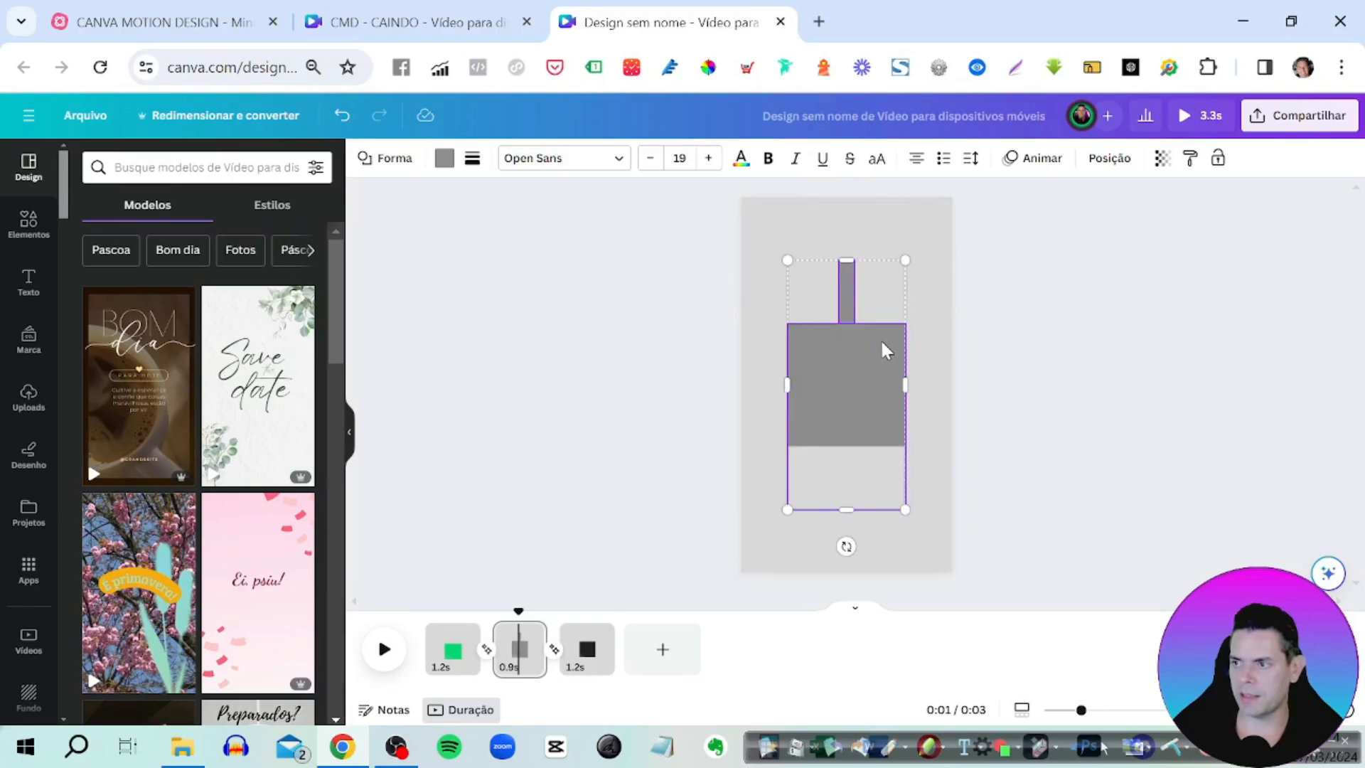
click(805, 220)
click(851, 283)
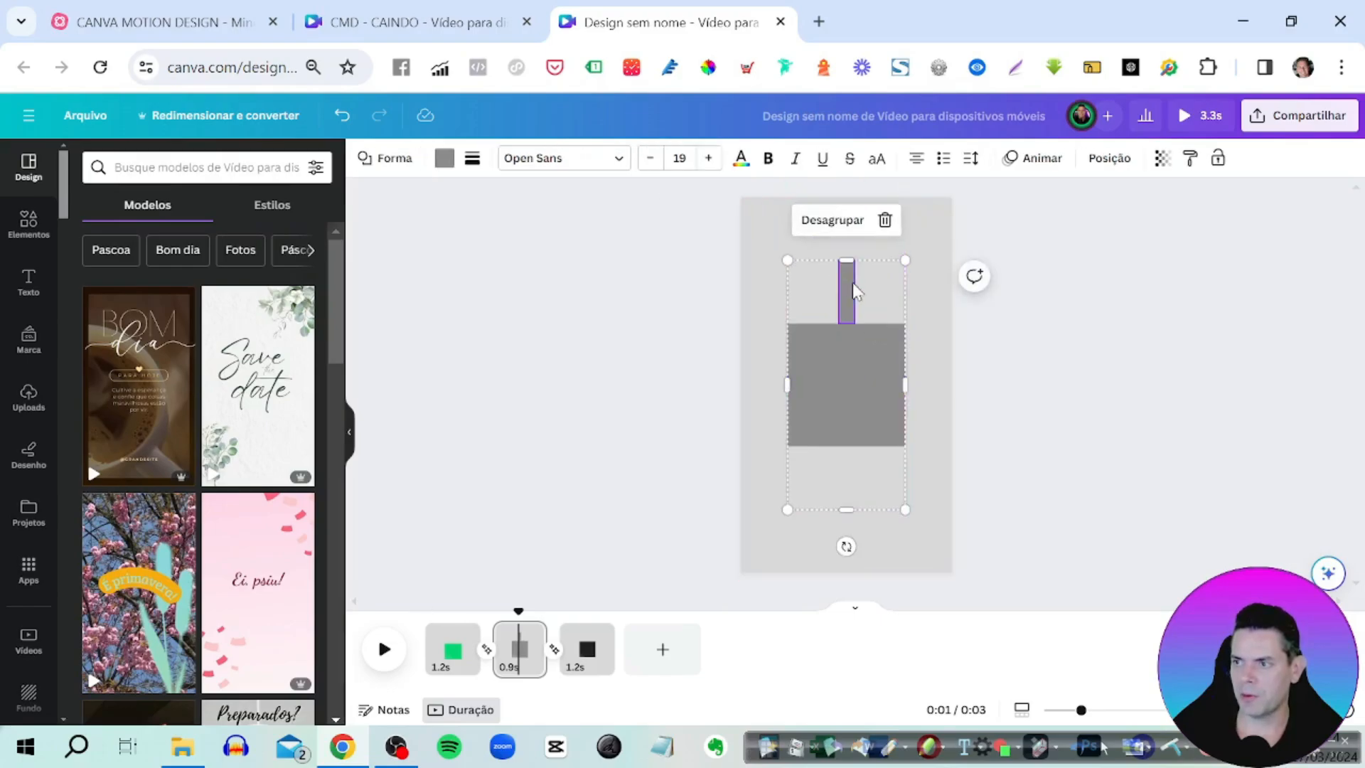
click(1161, 161)
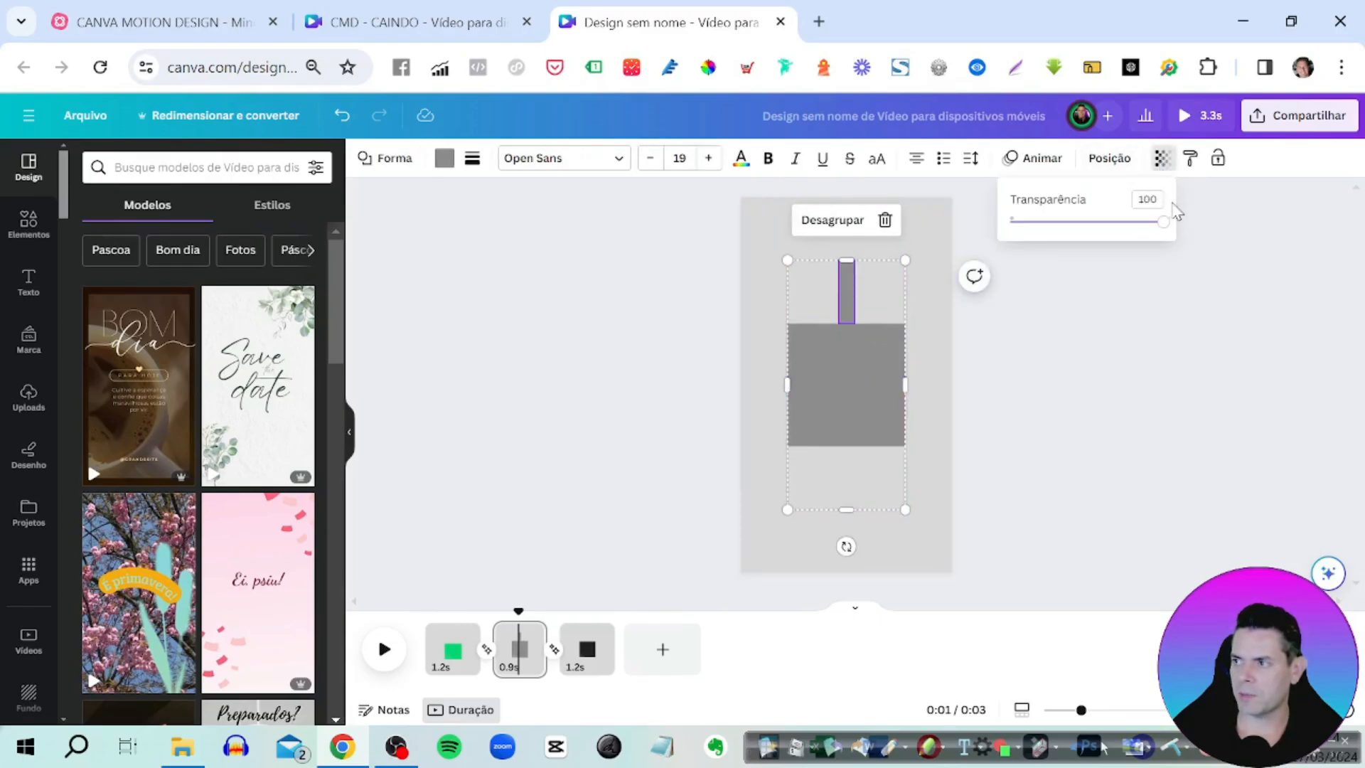
drag(1168, 225, 1009, 222)
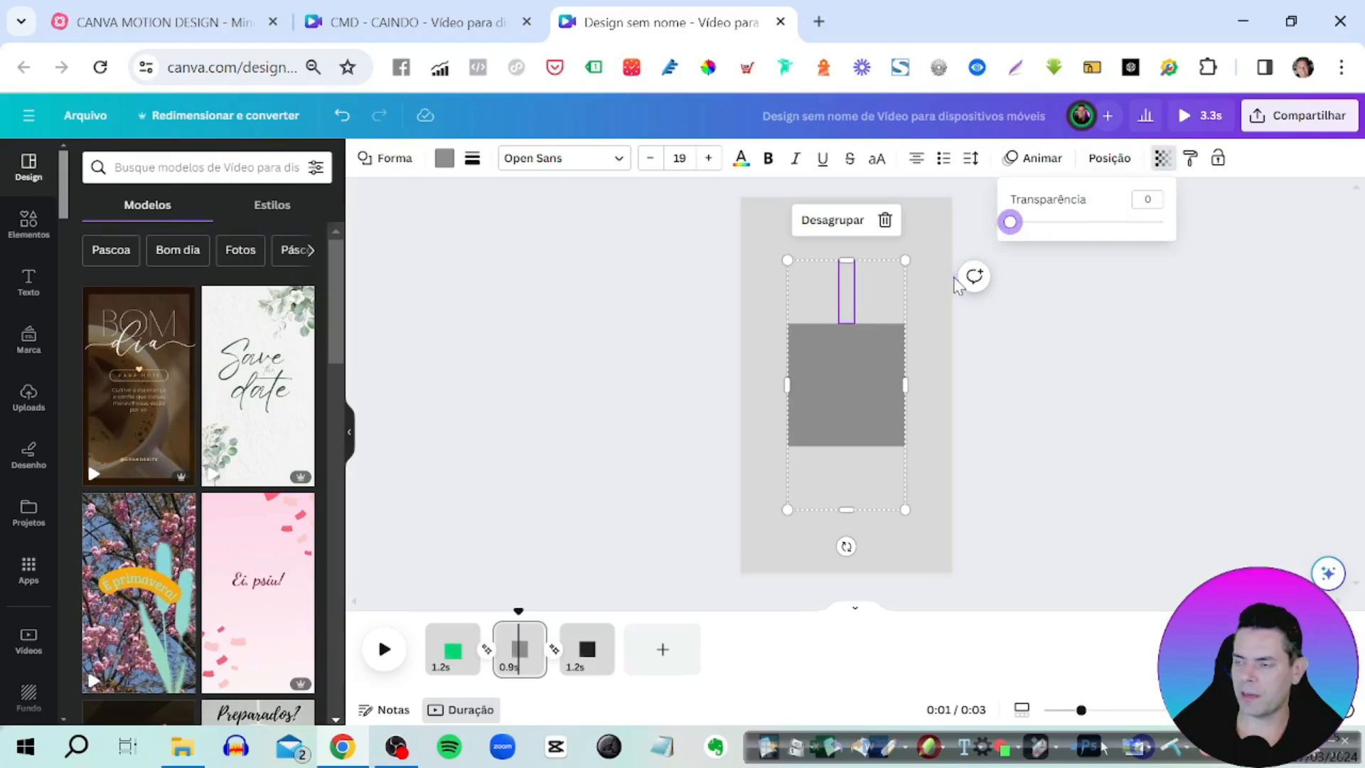
- Check the lower spacer bar inside the grey group, and play the three-page animation from the start
click(846, 467)
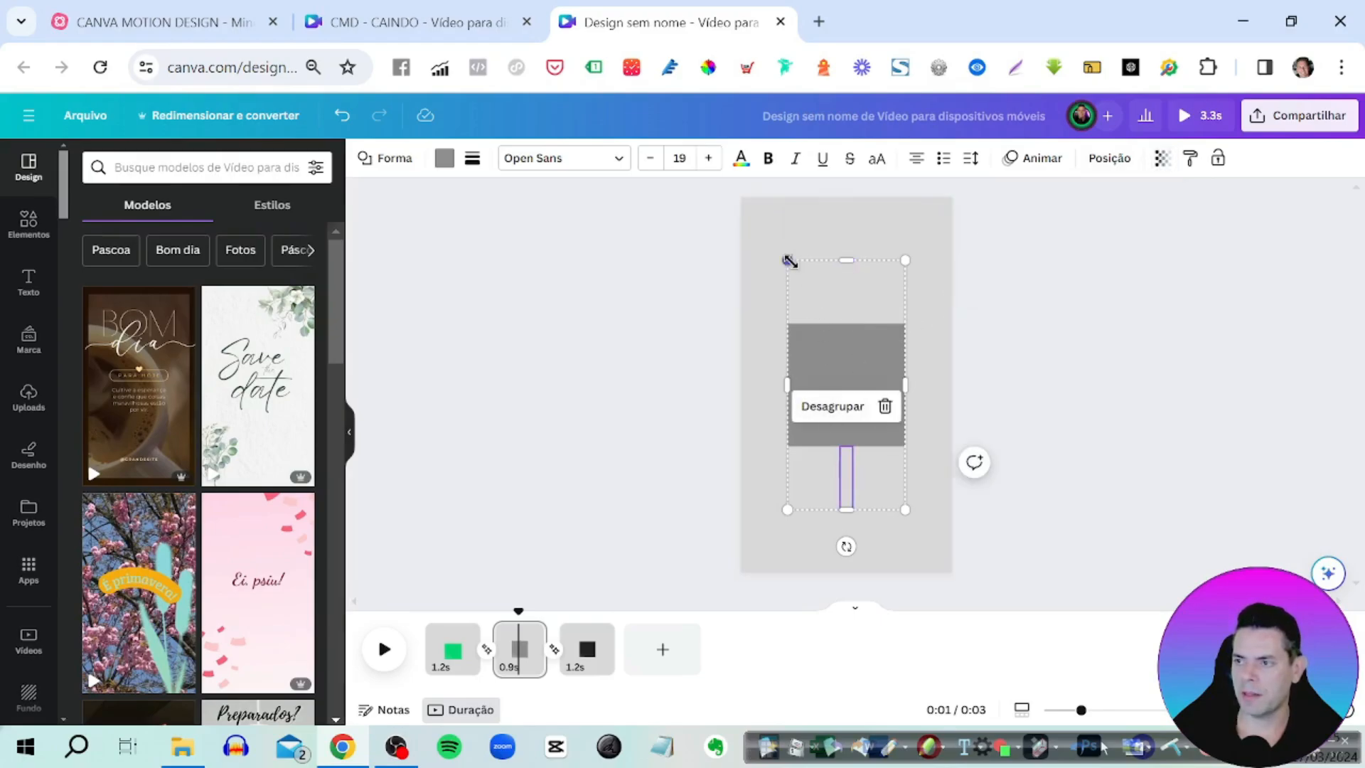
click(789, 261)
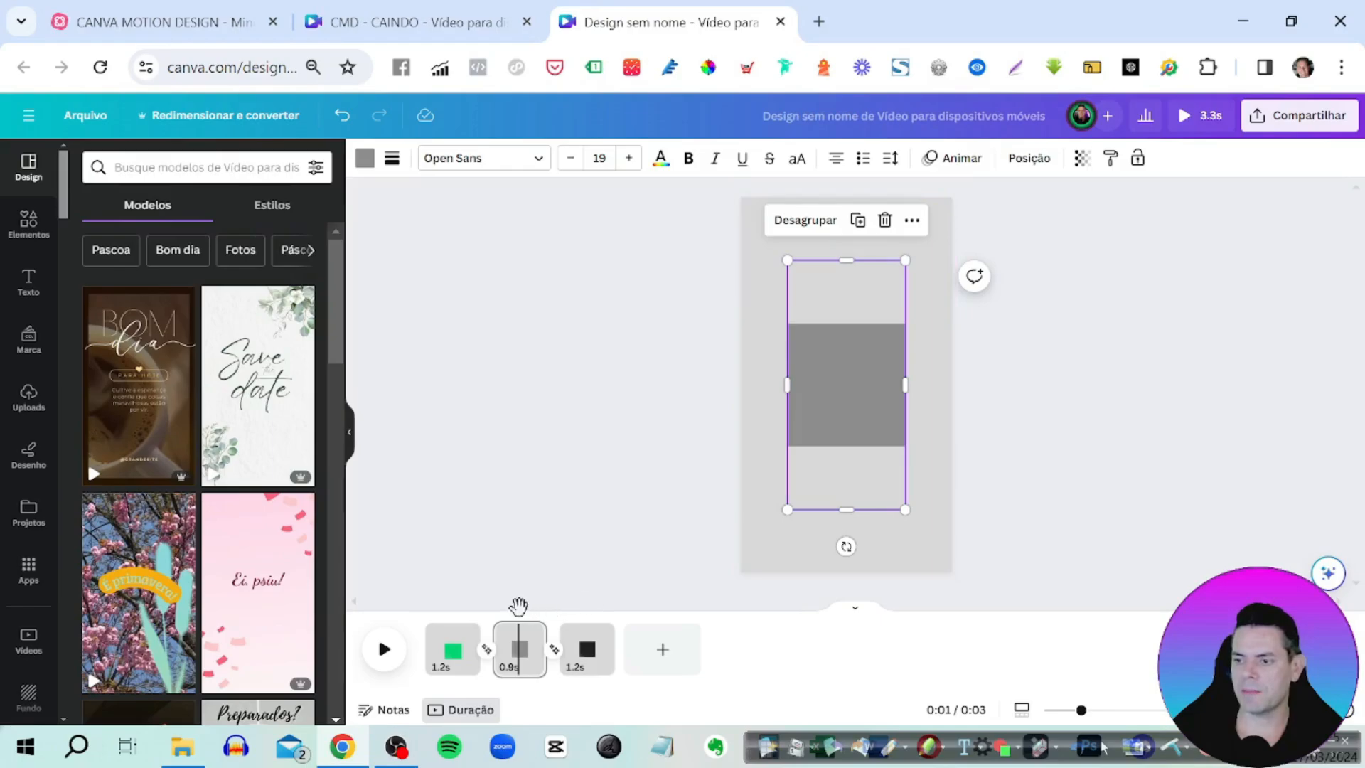
drag(518, 605, 426, 605)
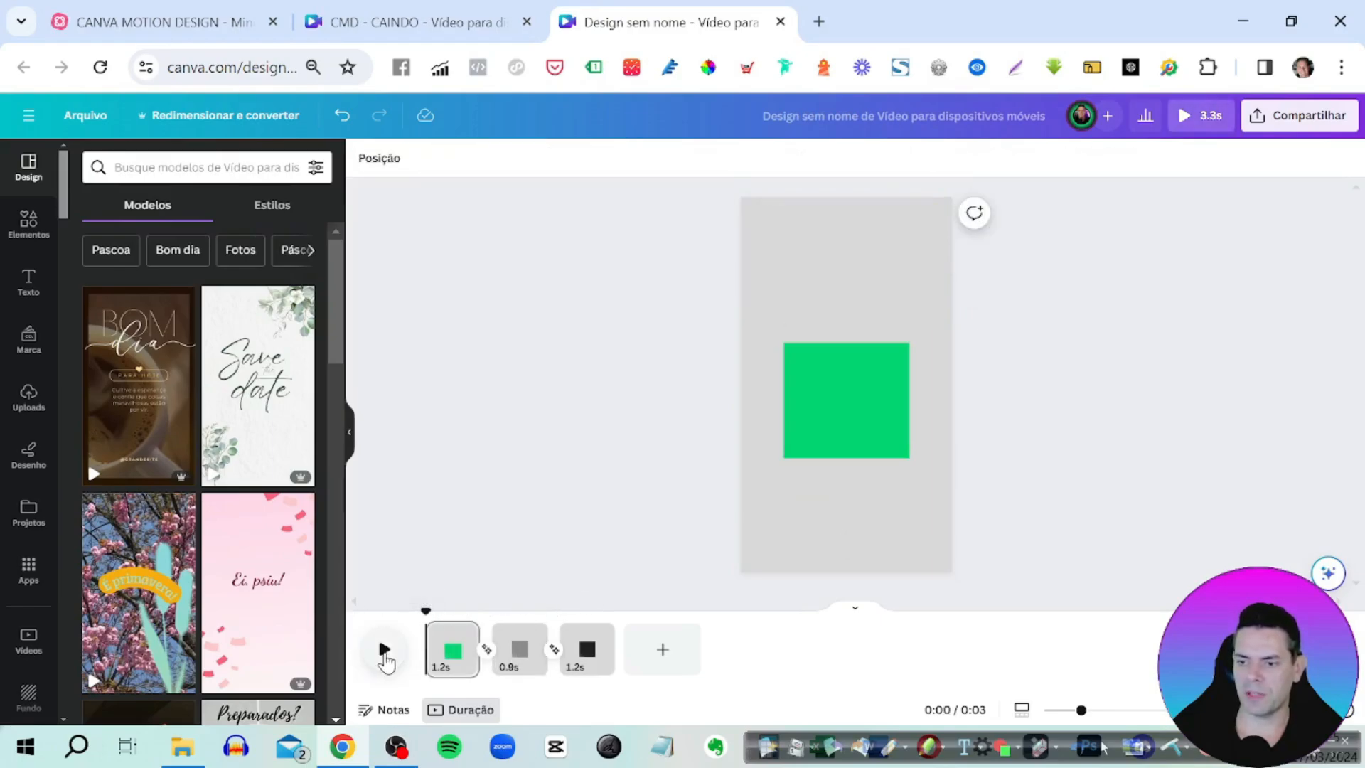
click(385, 656)
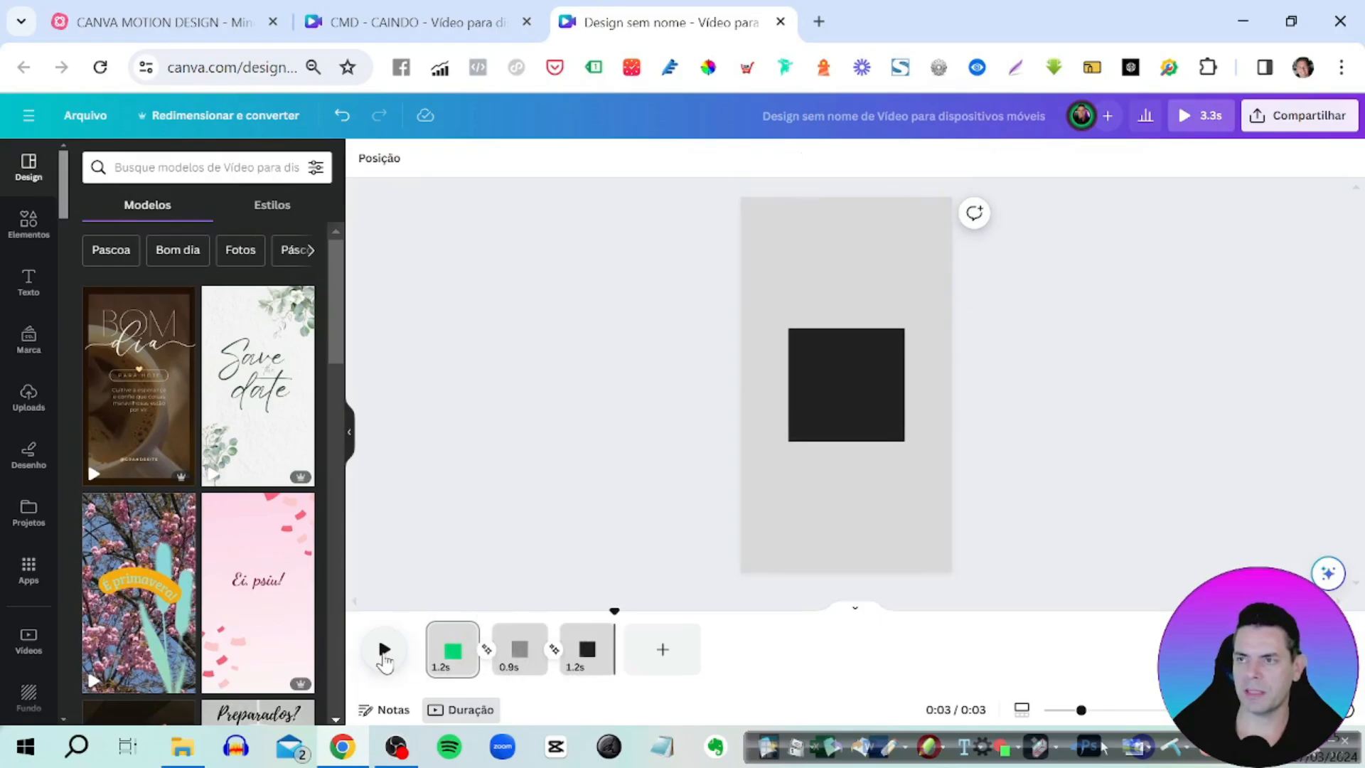
- Switch to the CANVA MOTION DESIGN mind map and expand the UNIFORMIDADE branch below COMBINAÇÃO to read its note
click(198, 21)
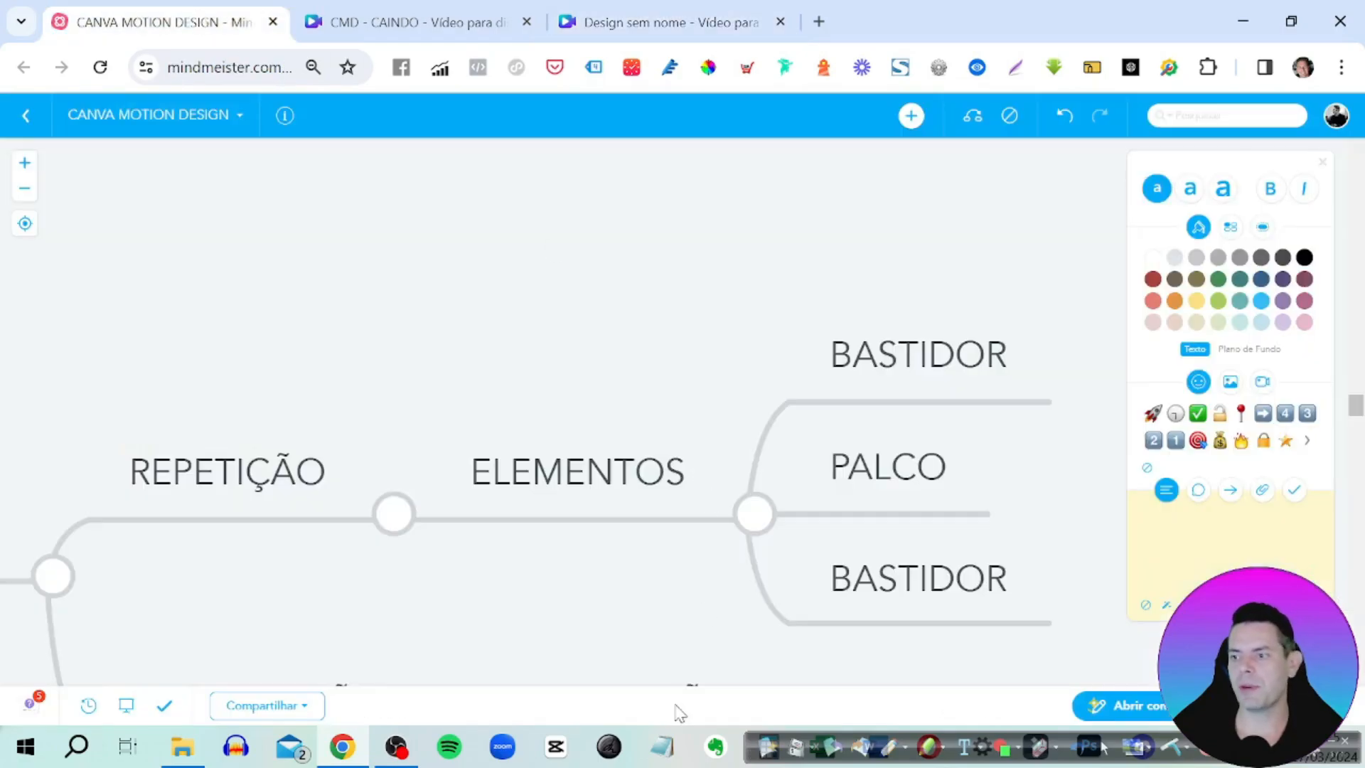
drag(625, 622, 672, 405)
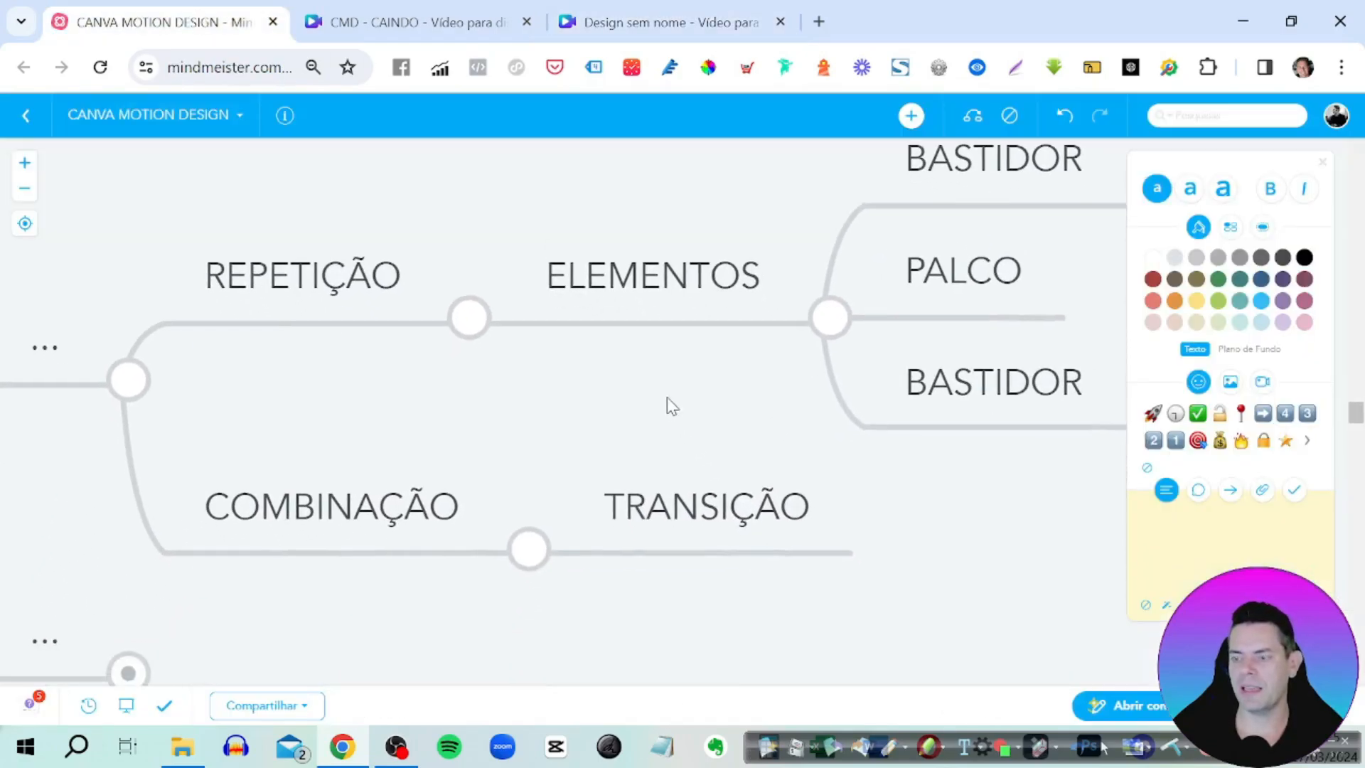
drag(600, 616, 749, 540)
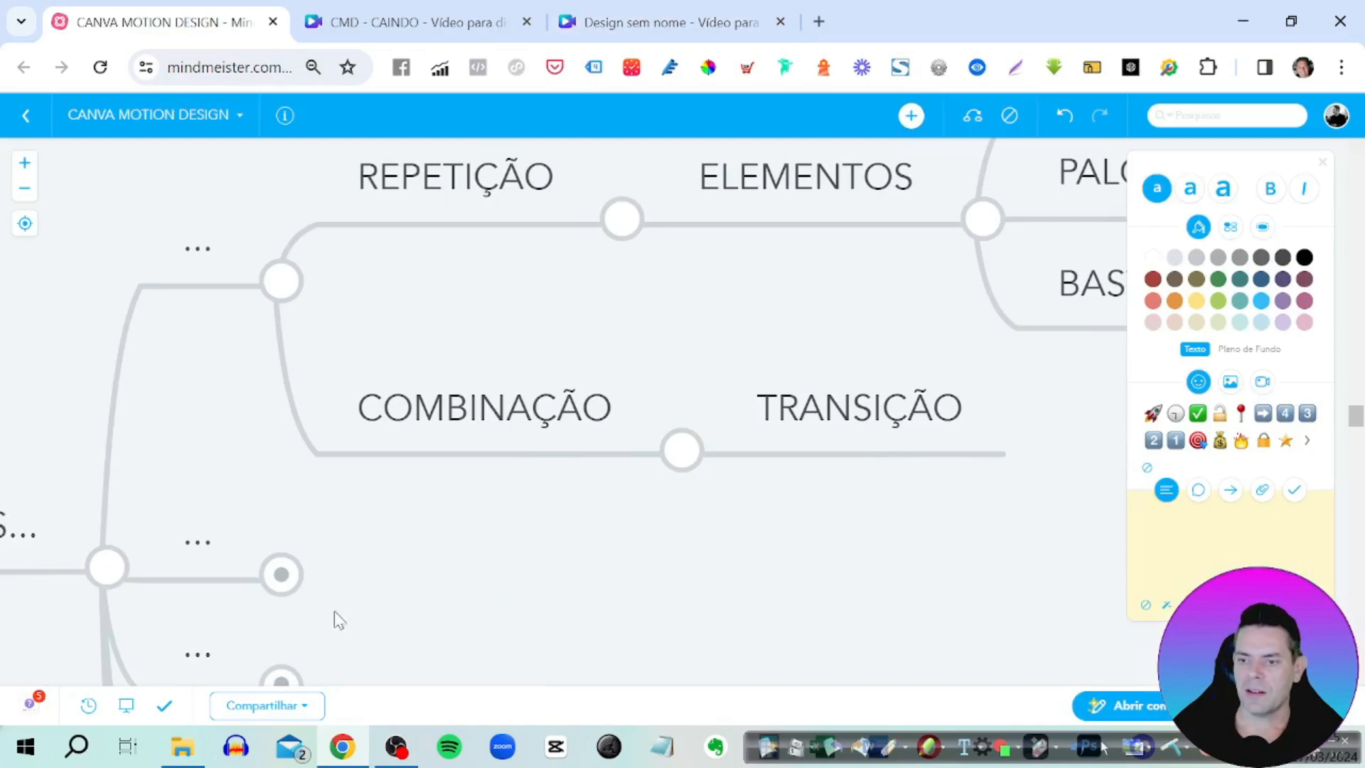
click(283, 585)
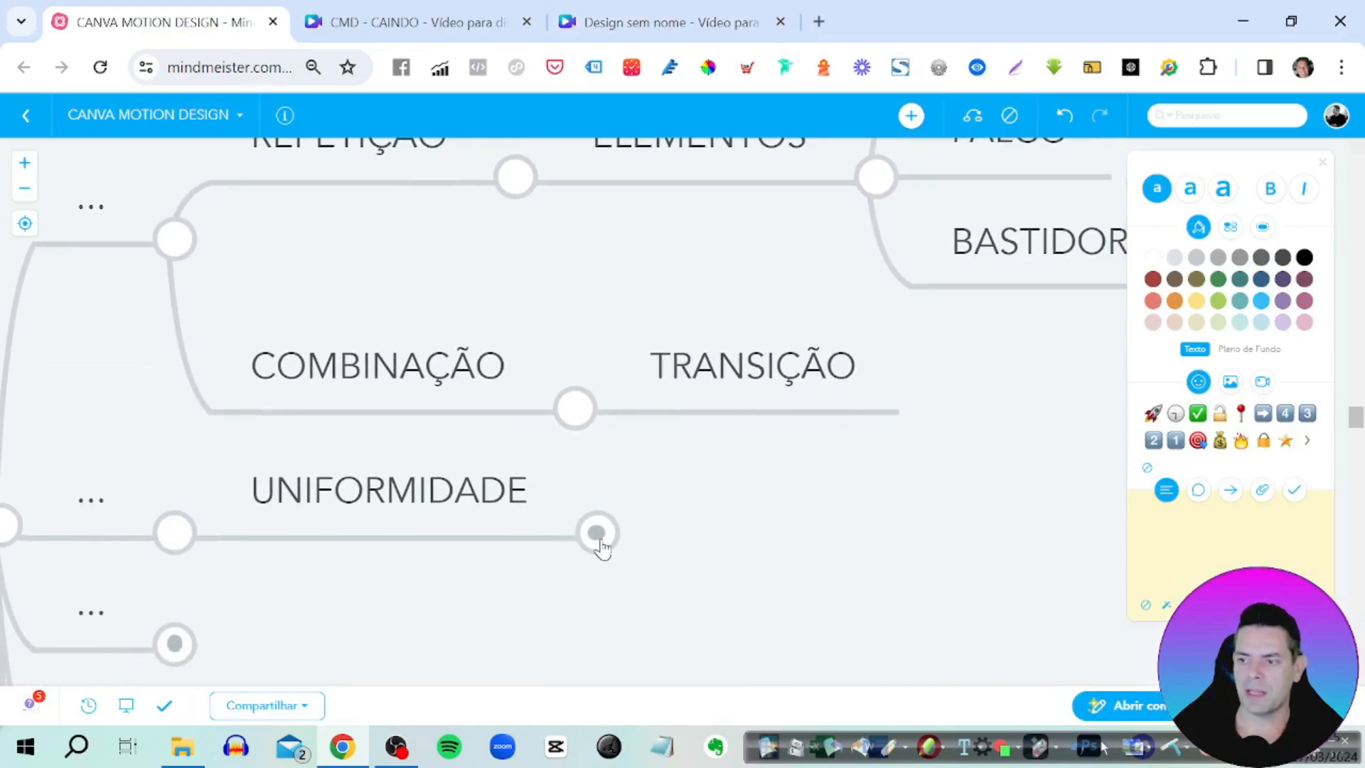
click(599, 537)
drag(912, 605, 475, 582)
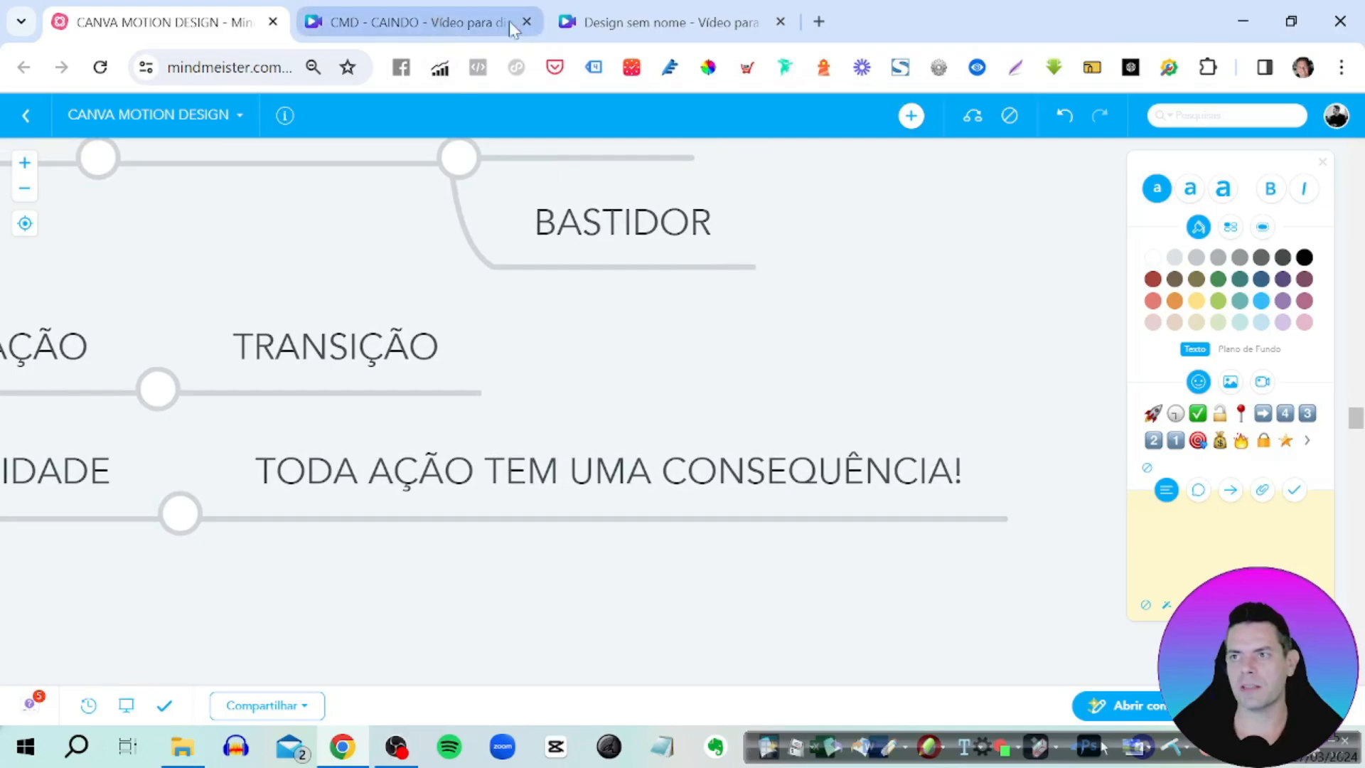
- Return to the Canva design and compare the grey group above the first page with the second page's group and its two spacer bars
click(635, 23)
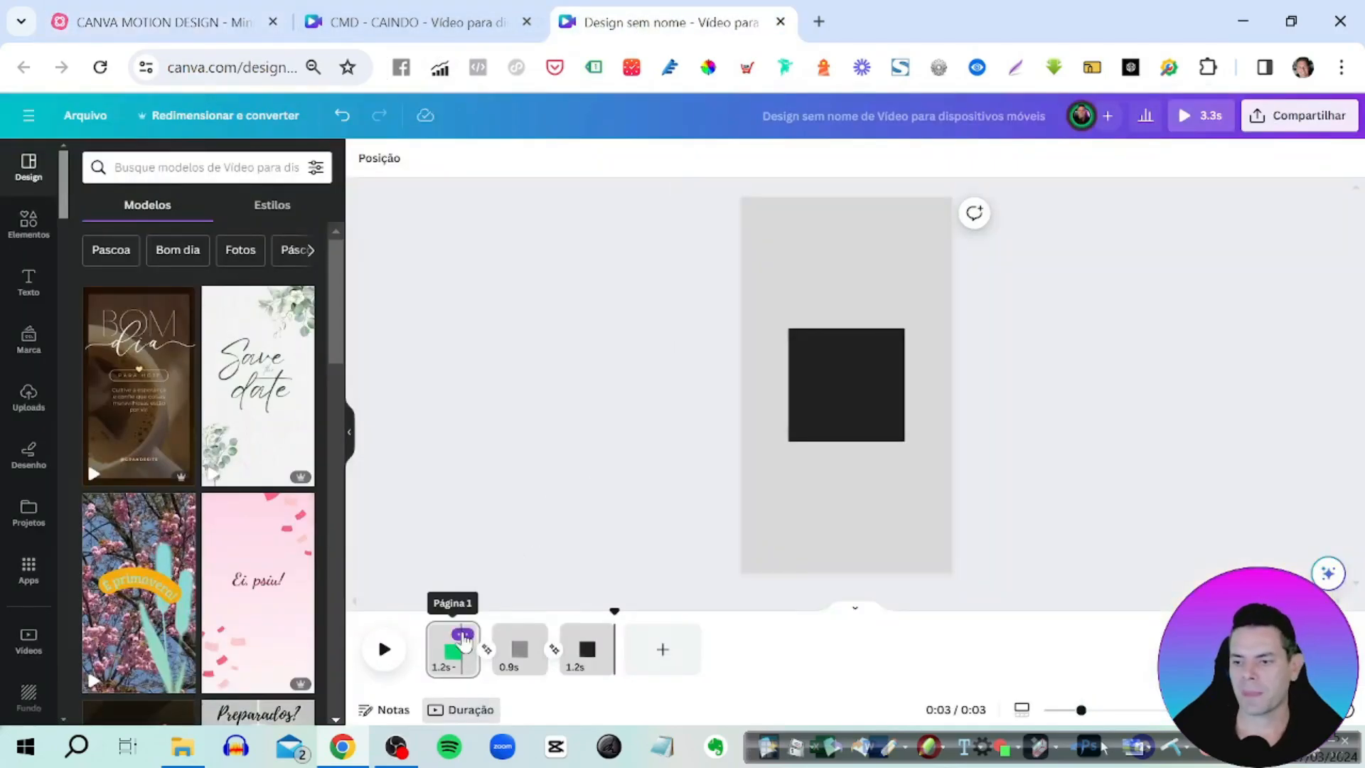
click(457, 643)
click(830, 239)
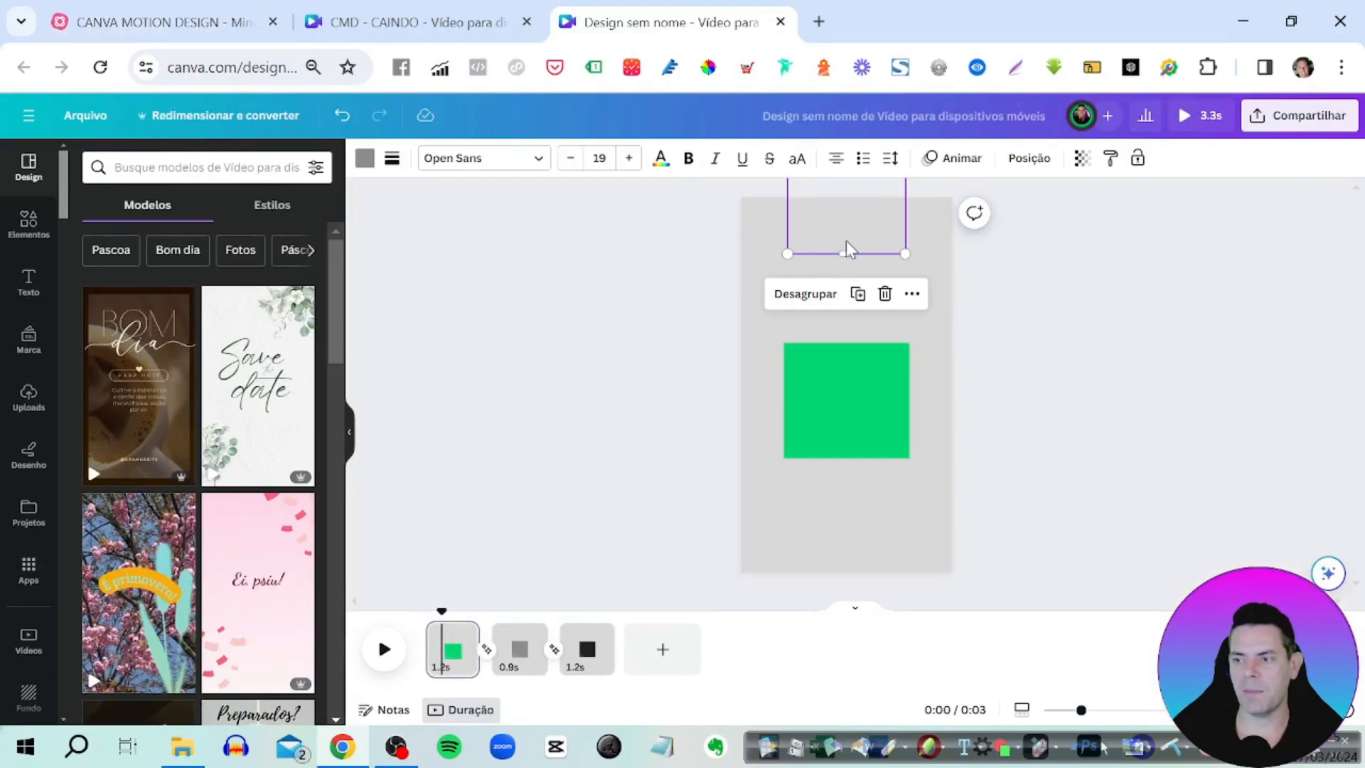
click(522, 669)
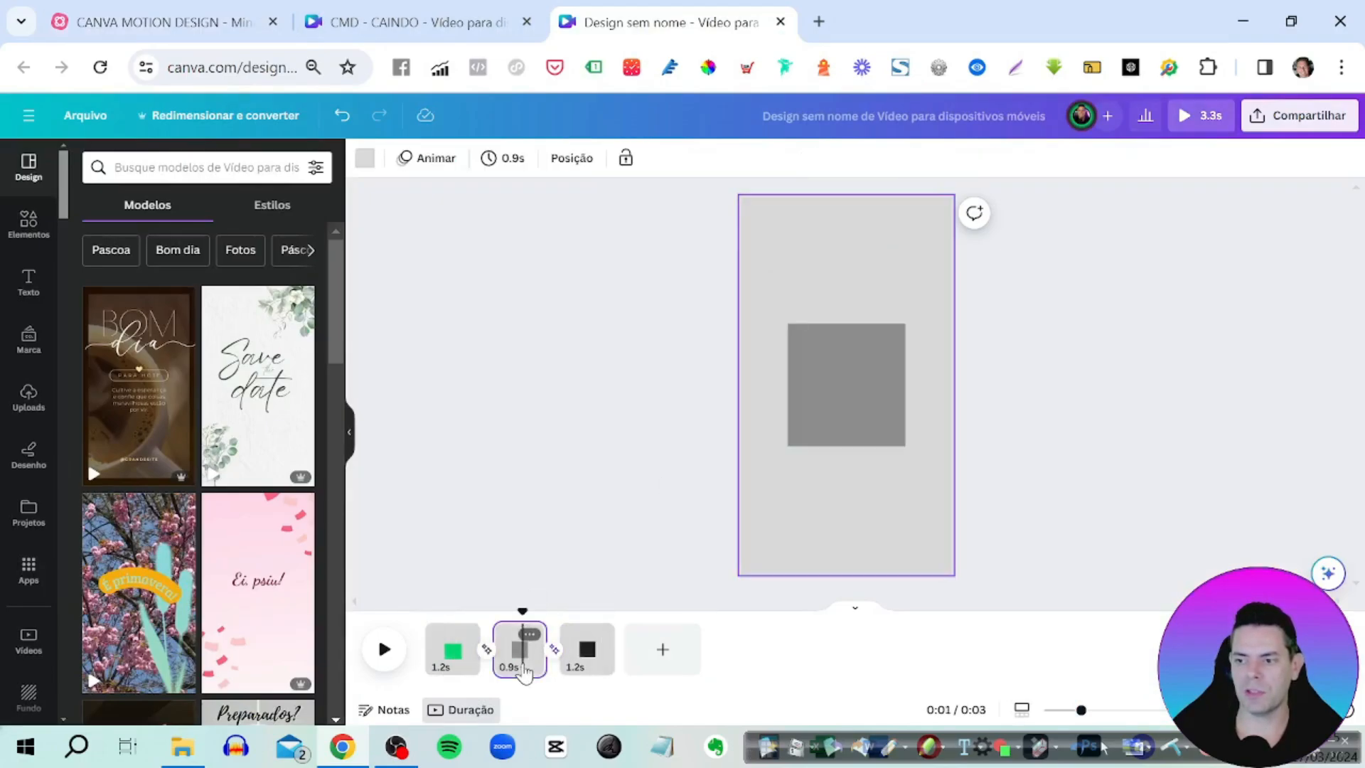
click(825, 424)
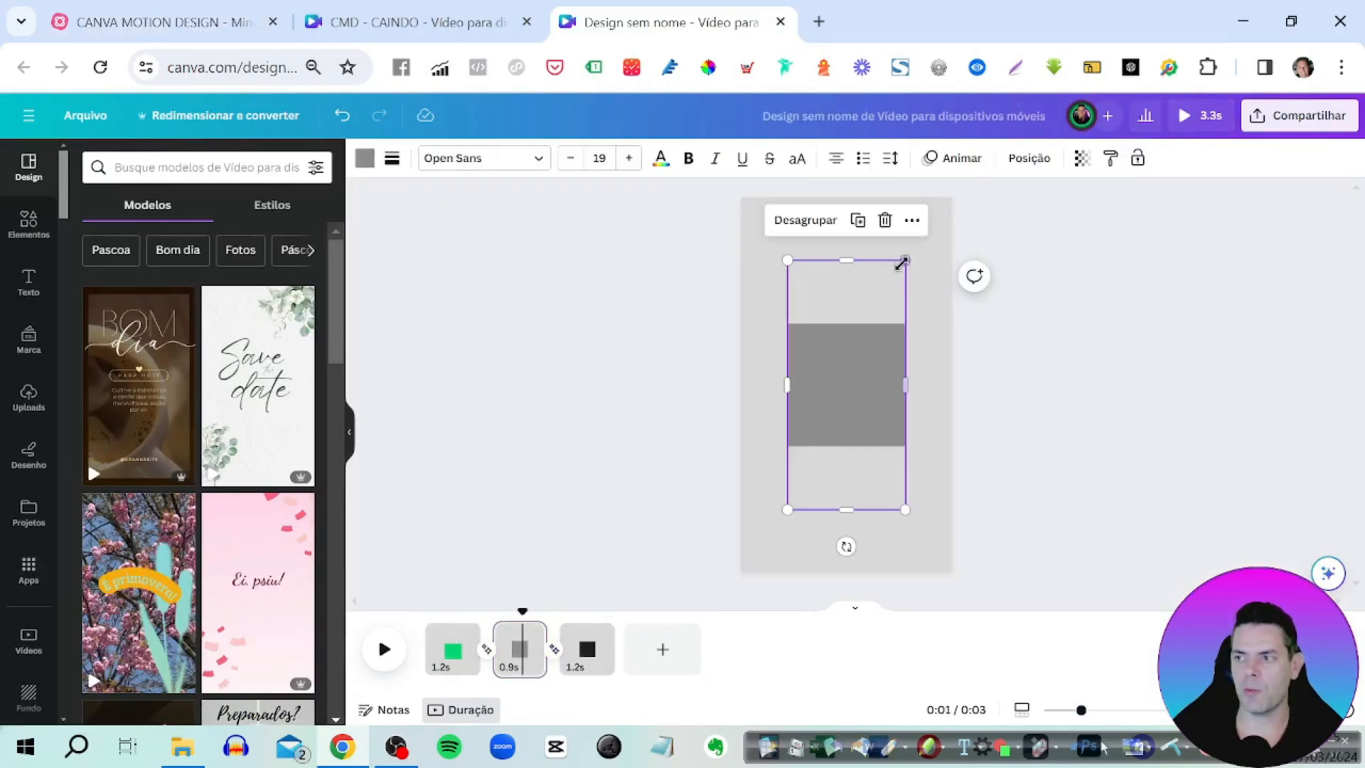
click(854, 304)
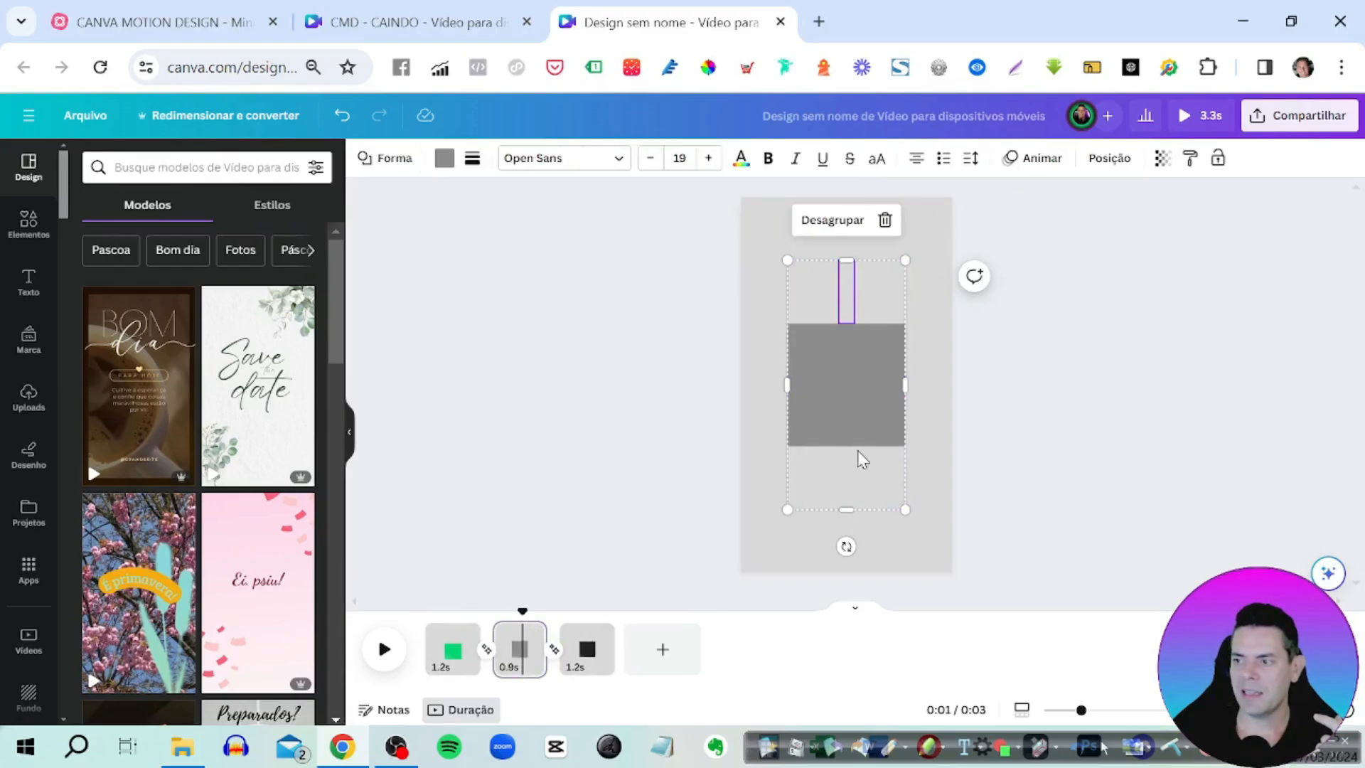
click(849, 471)
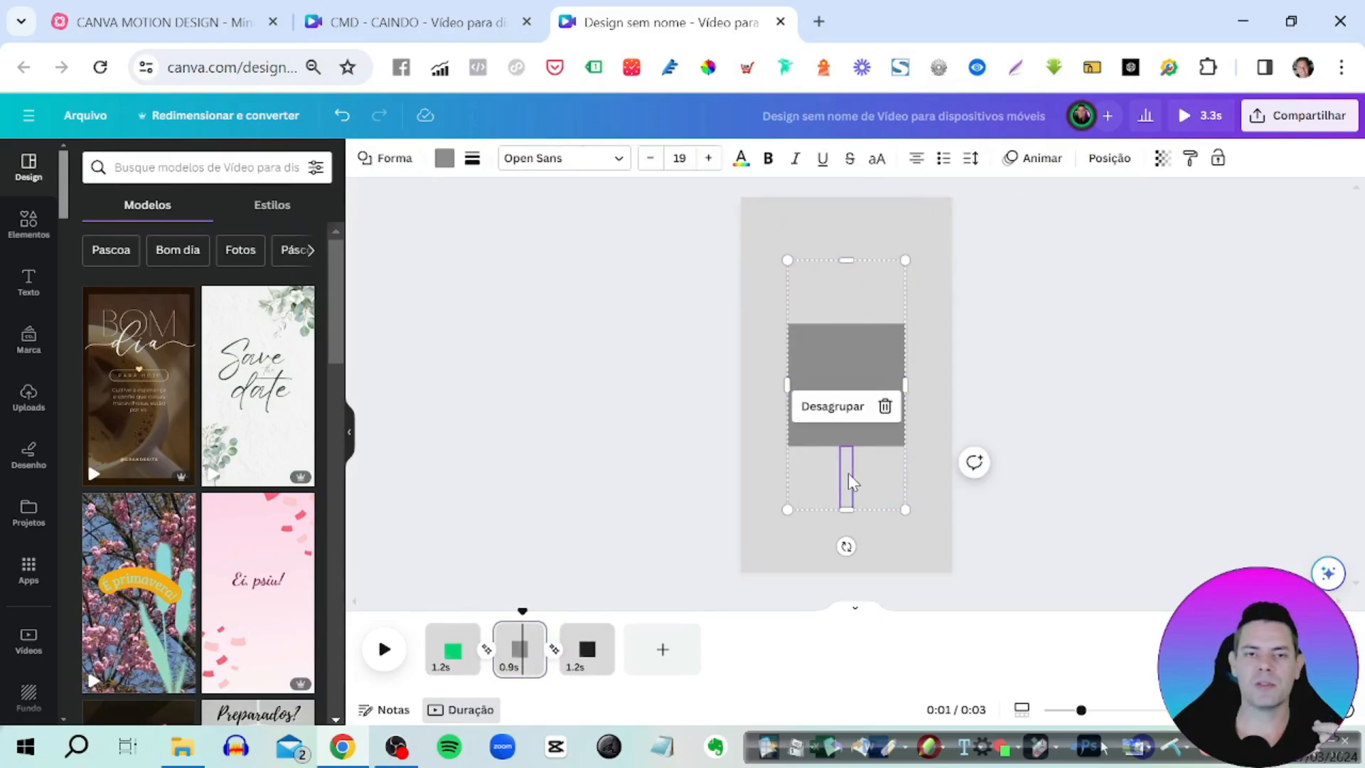
click(786, 262)
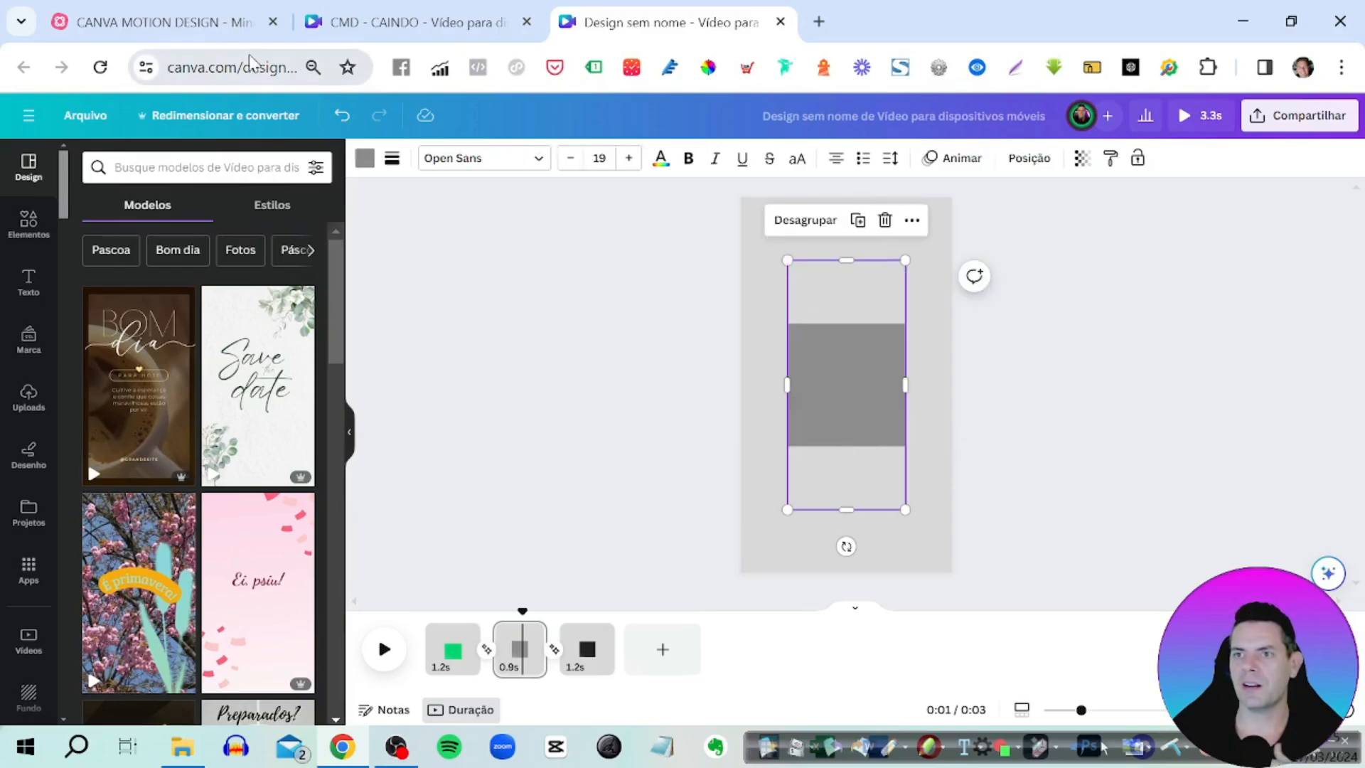
- Reread the note under UNIFORMIDADE in the mind map, and return to the Canva design
click(210, 25)
mouse_move(372, 573)
mouse_down()
mouse_move(817, 564)
mouse_move(352, 554)
mouse_up()
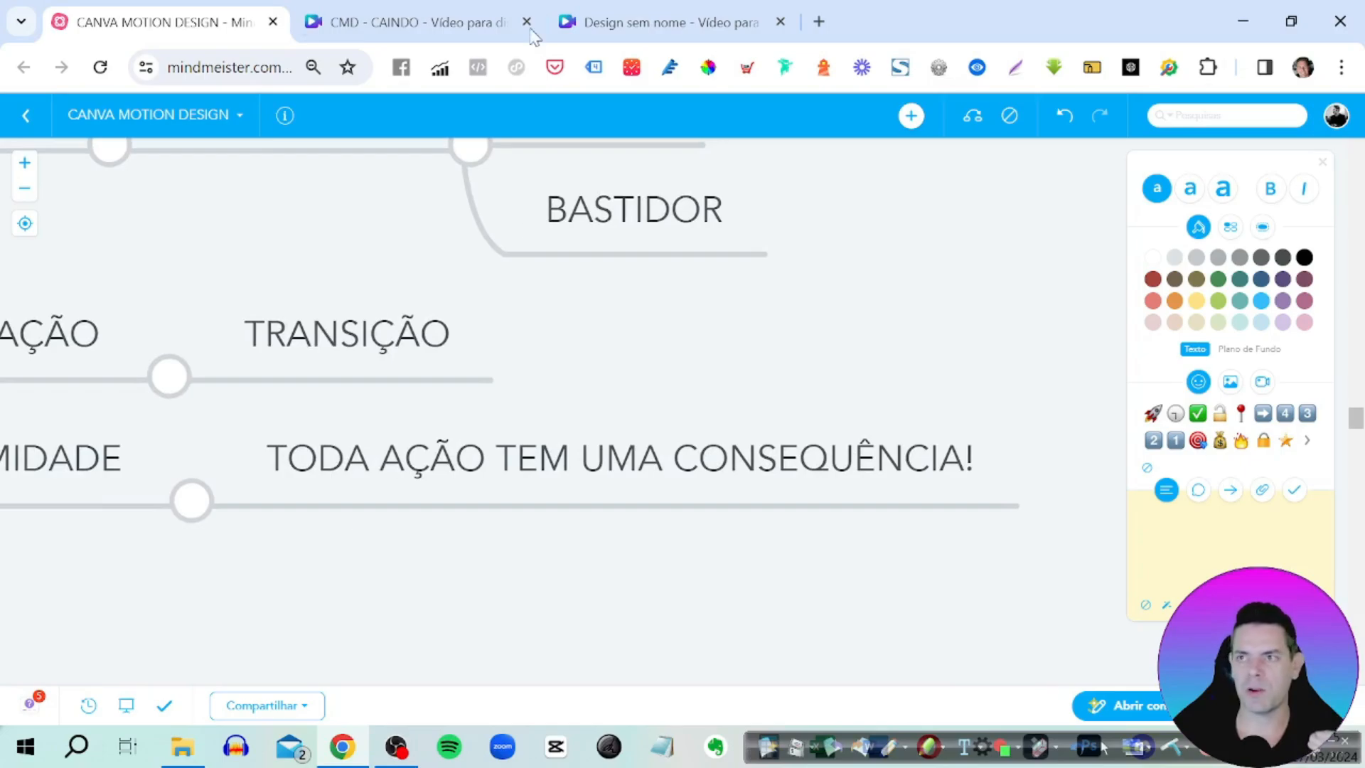
click(654, 37)
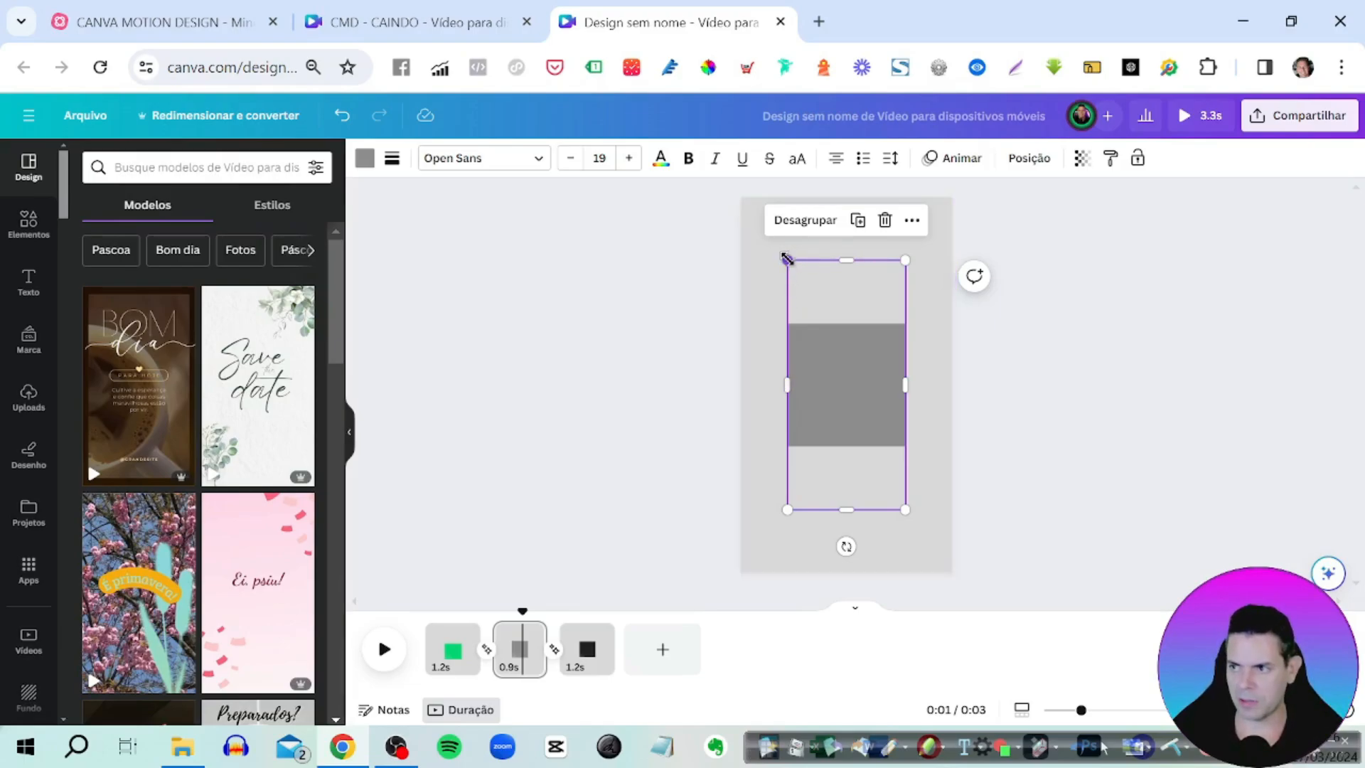
- Replace the grey group above the first page with a copy of the second page's two-bar group, moved straight up until its block is off the page
click(453, 652)
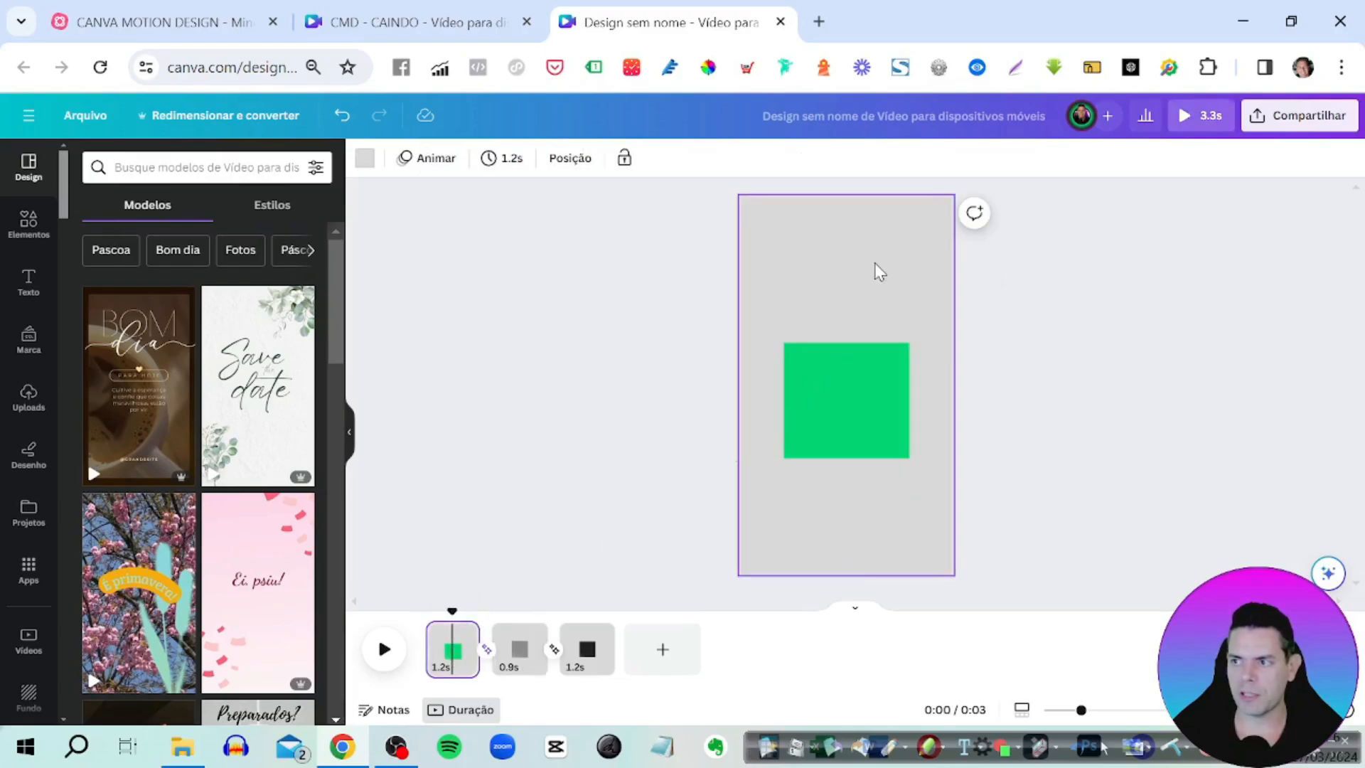
click(862, 230)
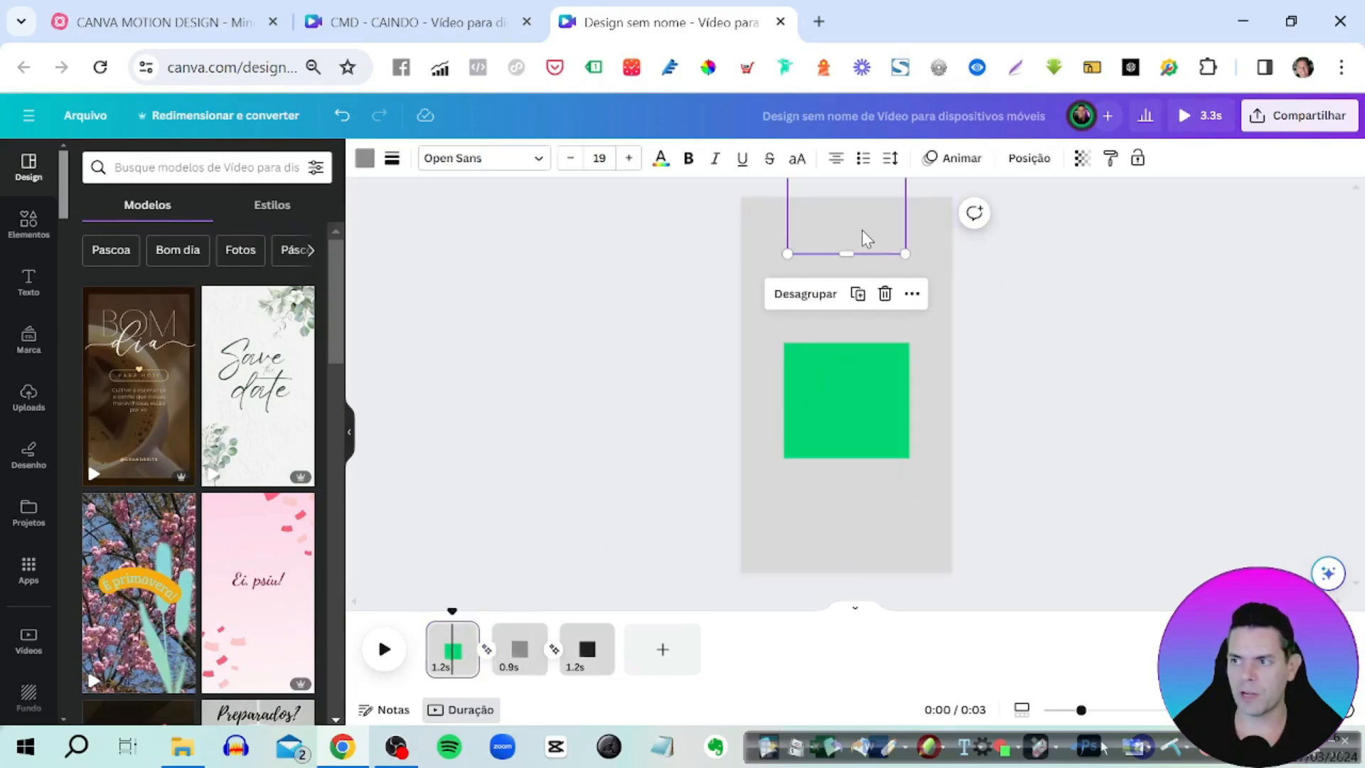
click(909, 261)
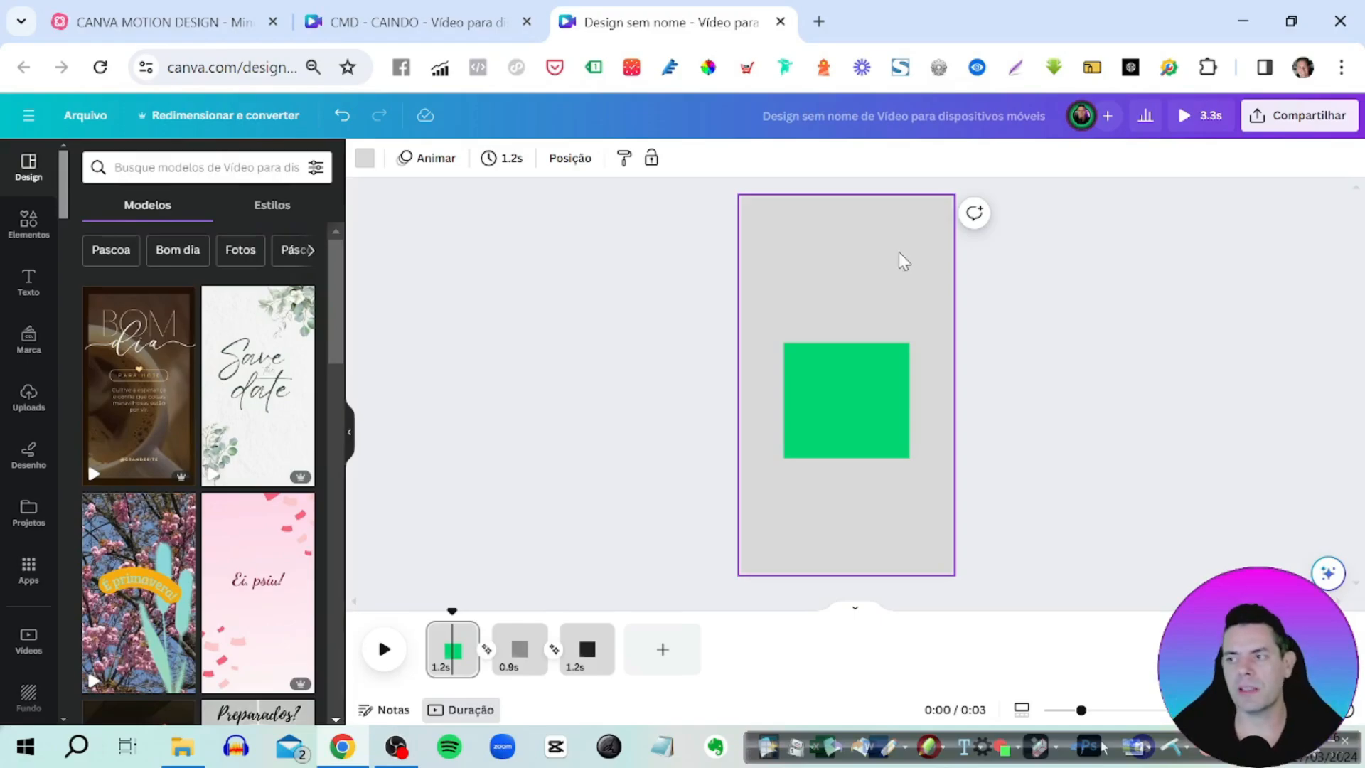
key(ctrl+v)
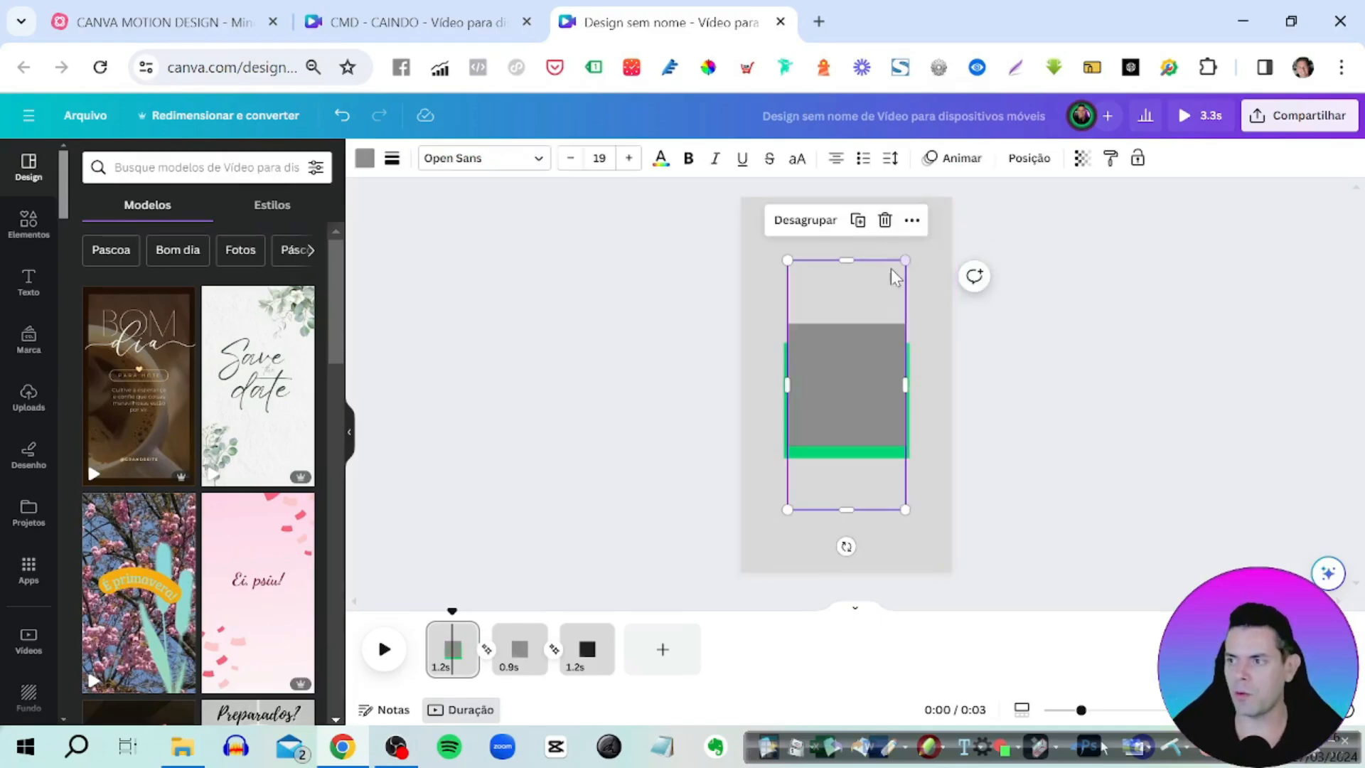
drag(847, 504, 847, 230)
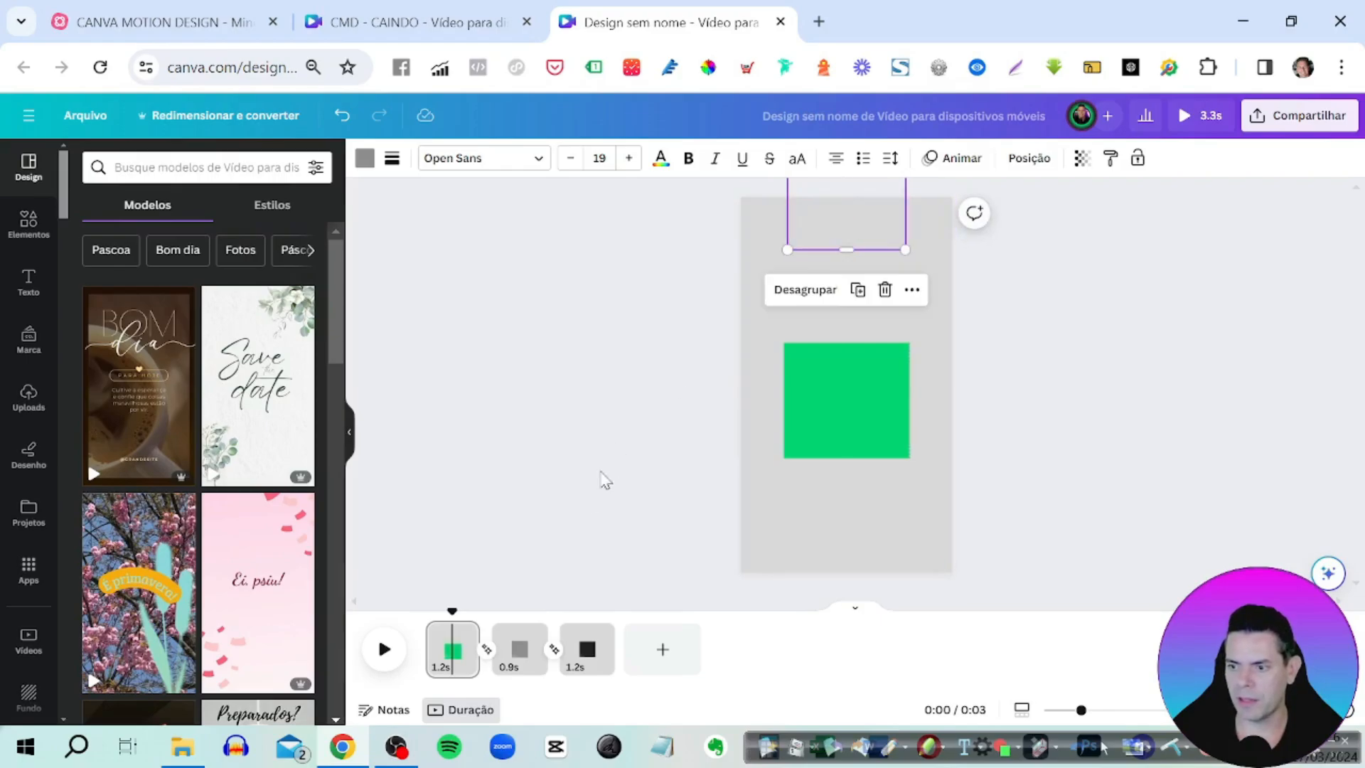
- Replace the grey group below the third page's black block with a copy of the second page's two-bar group, moved straight down off the page
click(521, 647)
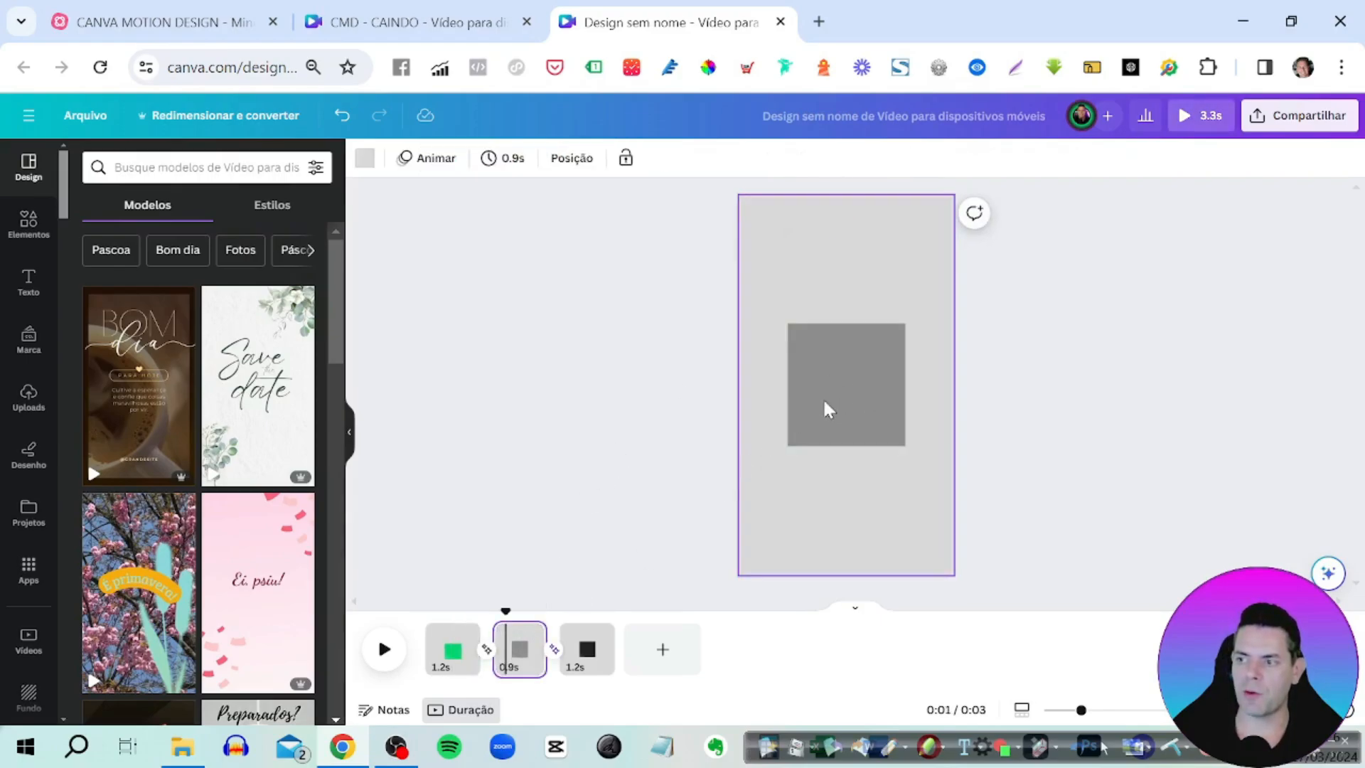
click(586, 647)
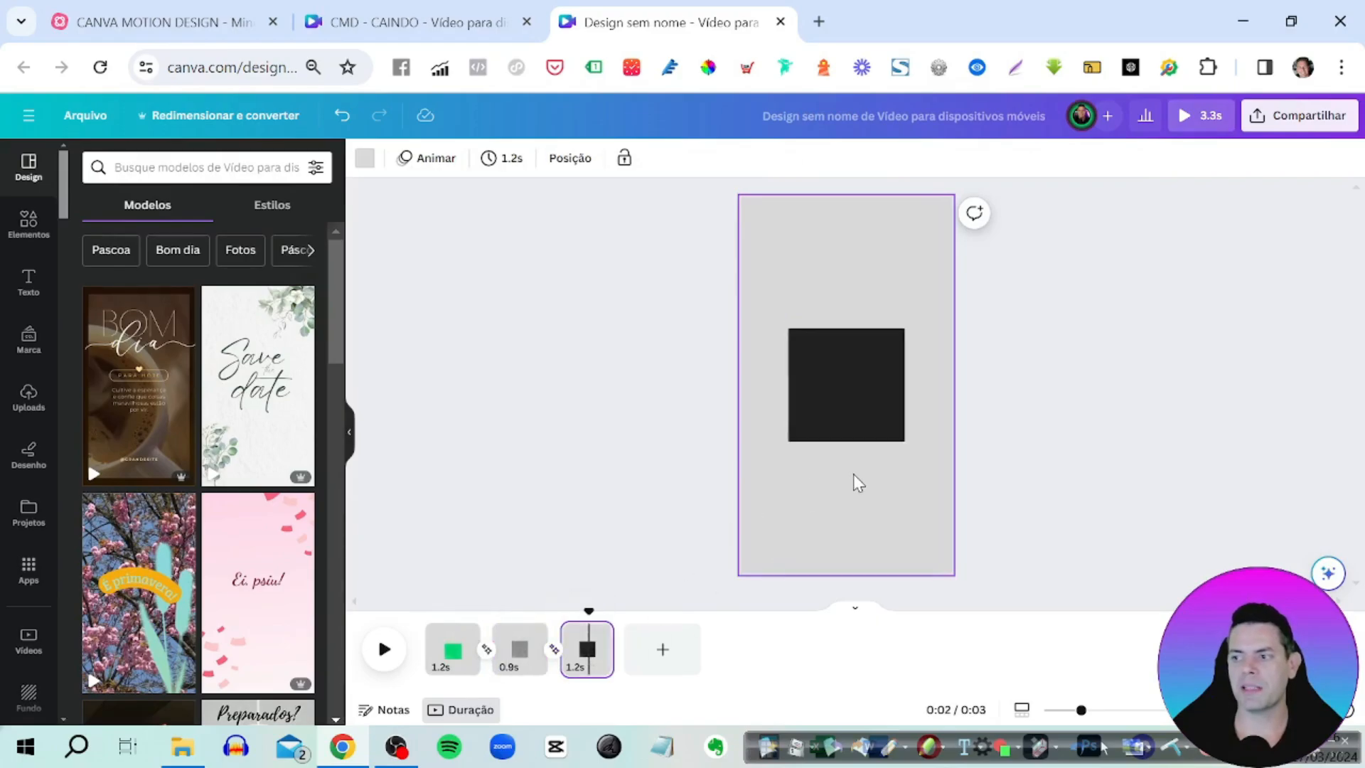
click(855, 569)
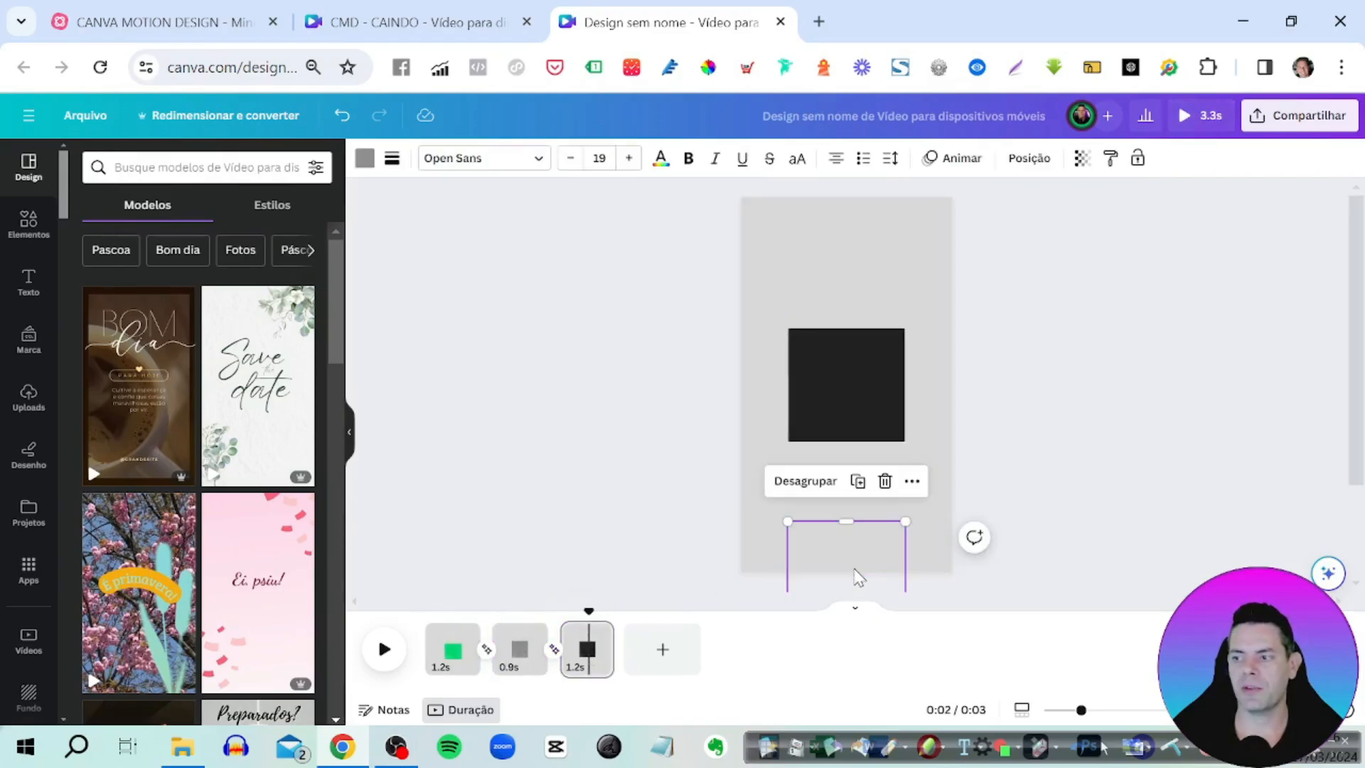
click(905, 532)
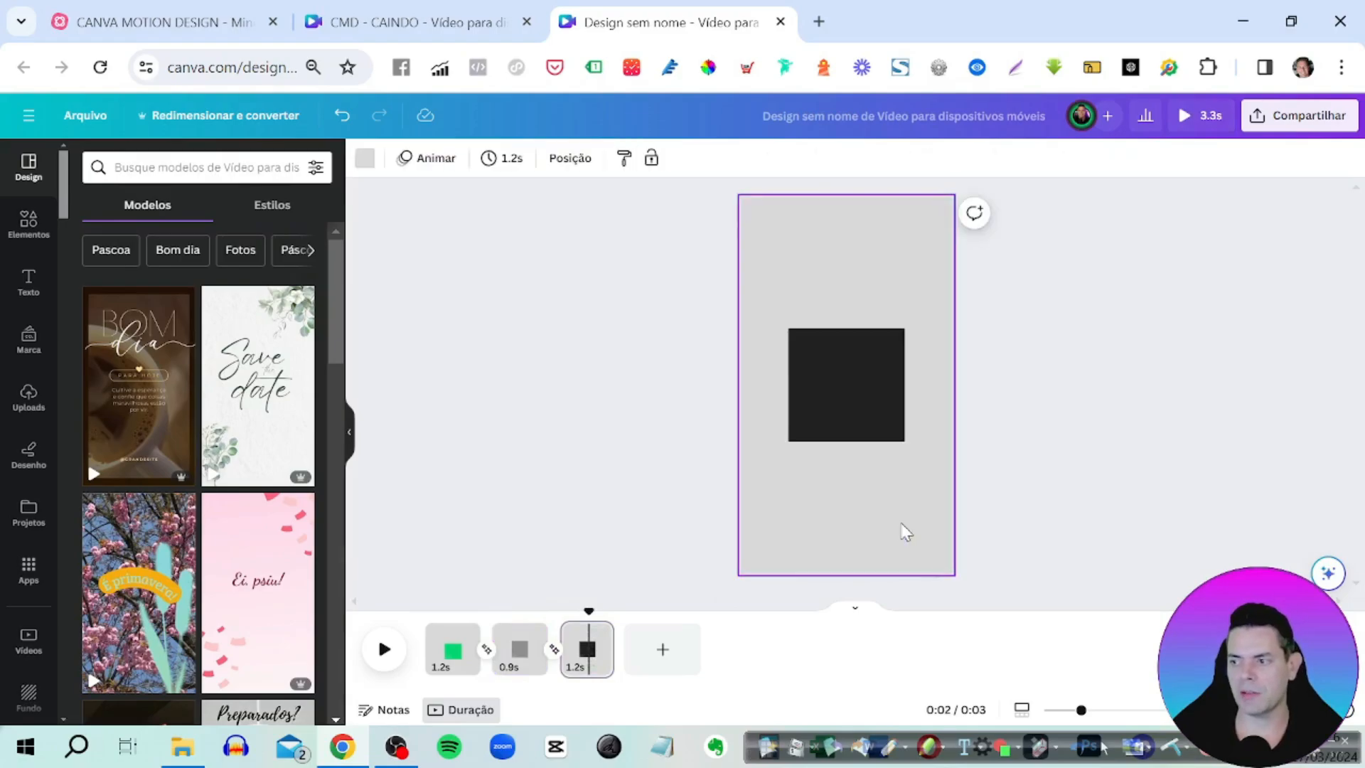
key(ctrl+v)
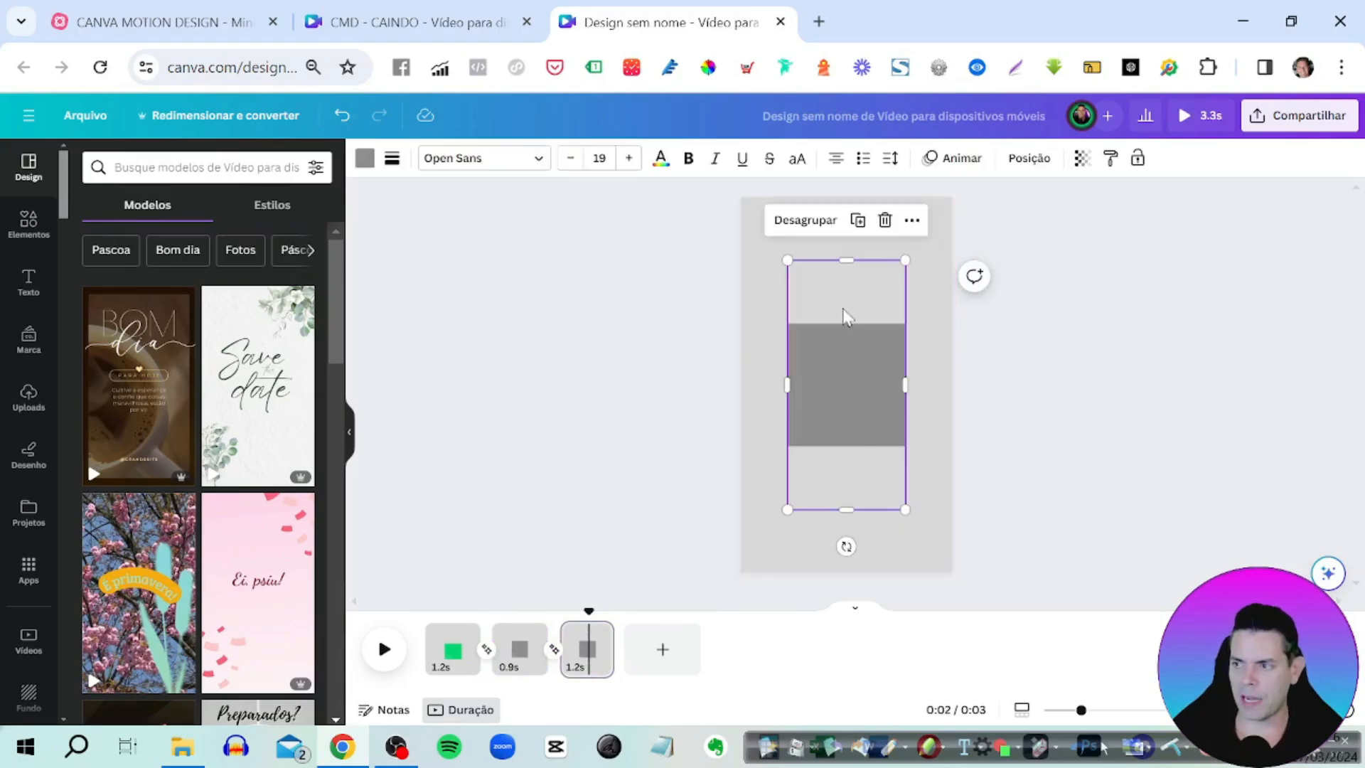
drag(833, 287, 832, 556)
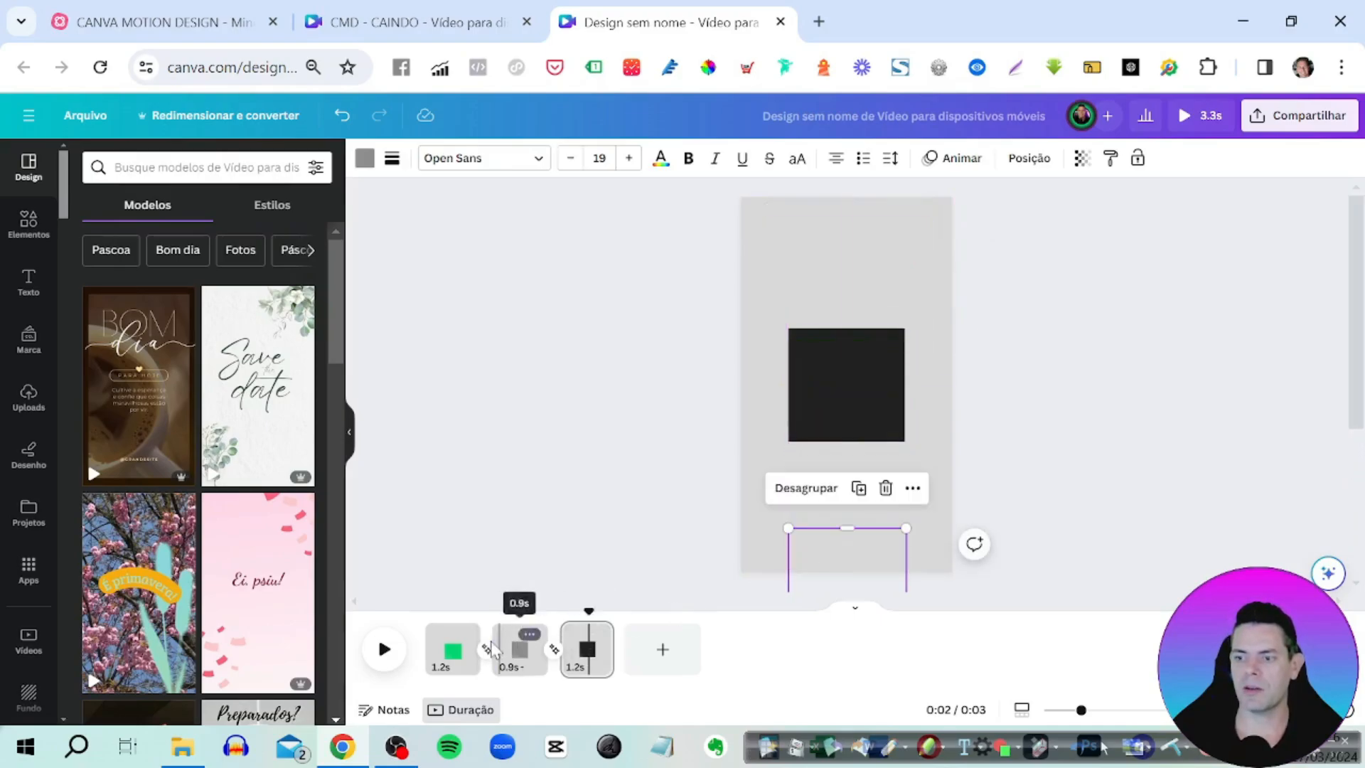
- Play the video from the first page, reread the TODA AÇÃO TEM UMA CONSEQUÊNCIA! note in the mind map, and return to the Canva design
click(442, 648)
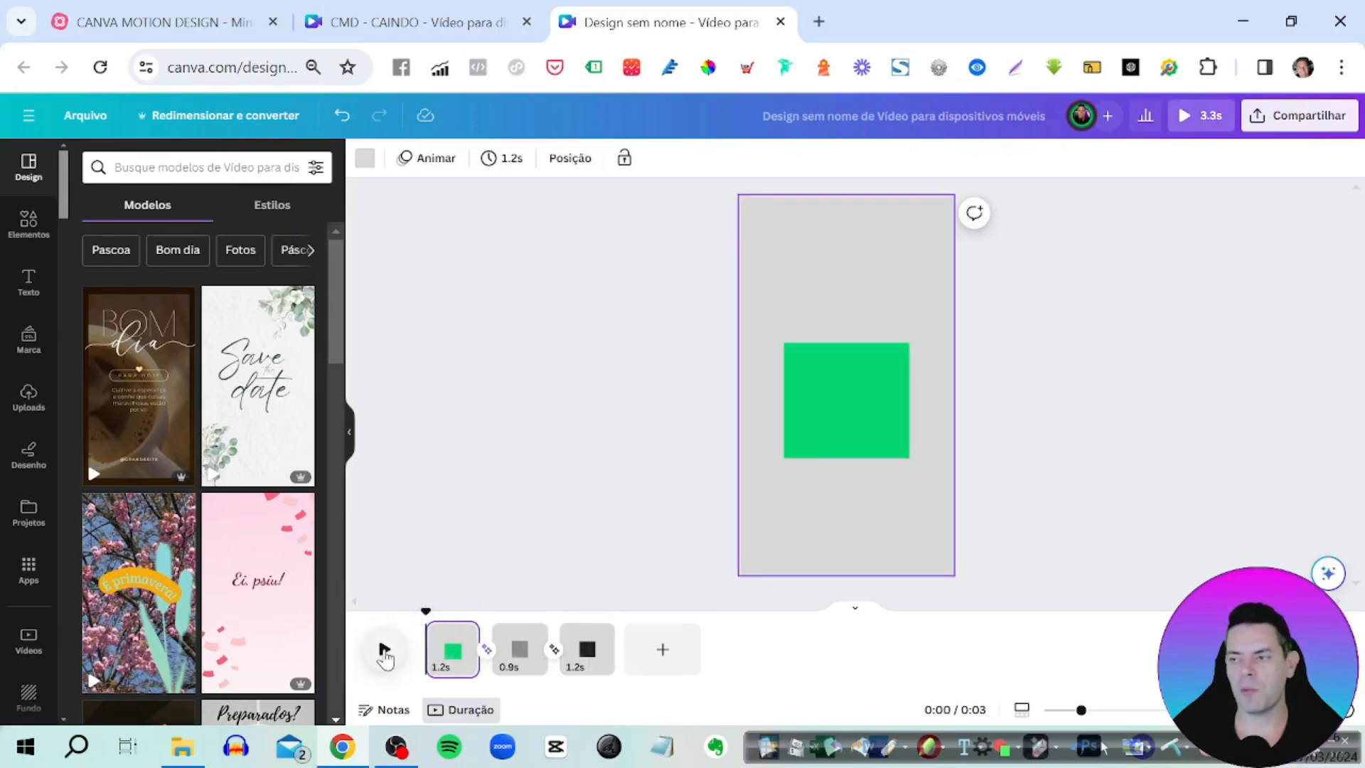
click(384, 650)
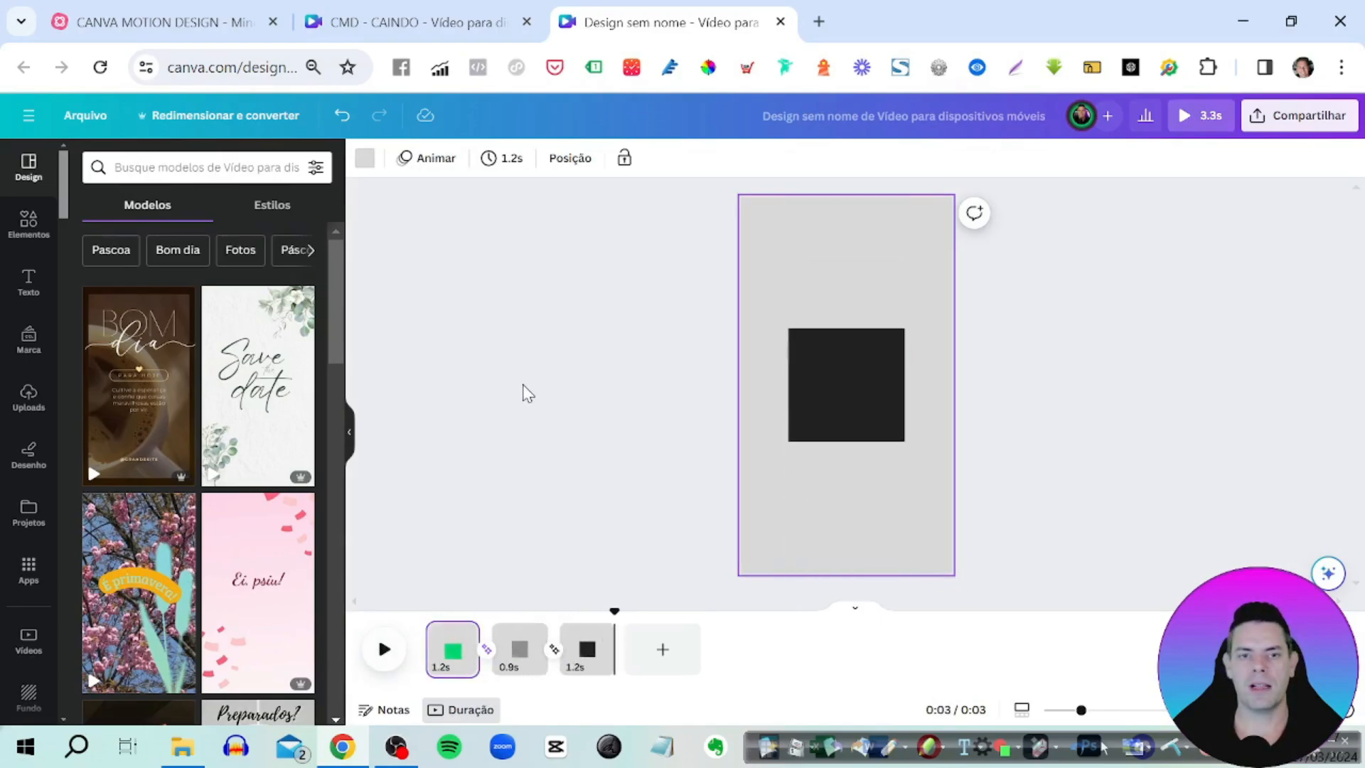
click(189, 16)
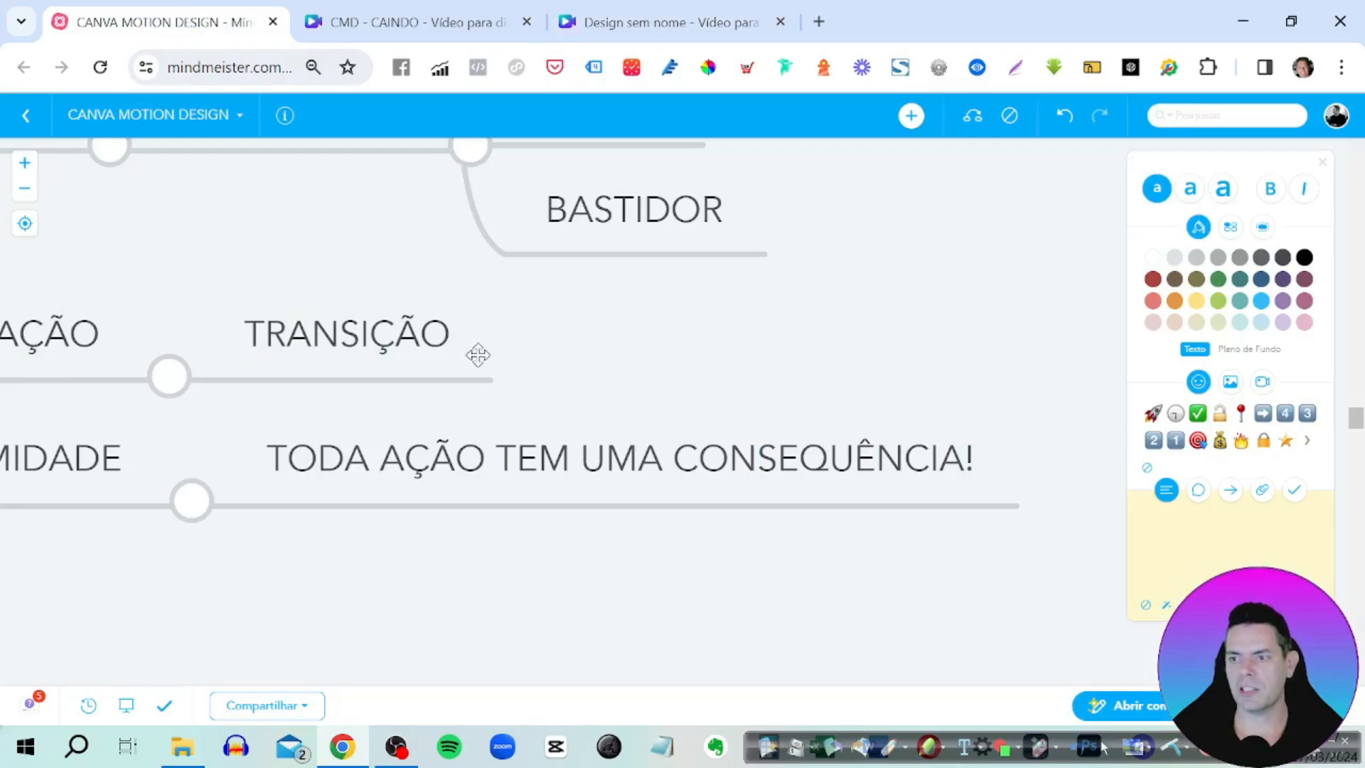
drag(562, 366, 490, 366)
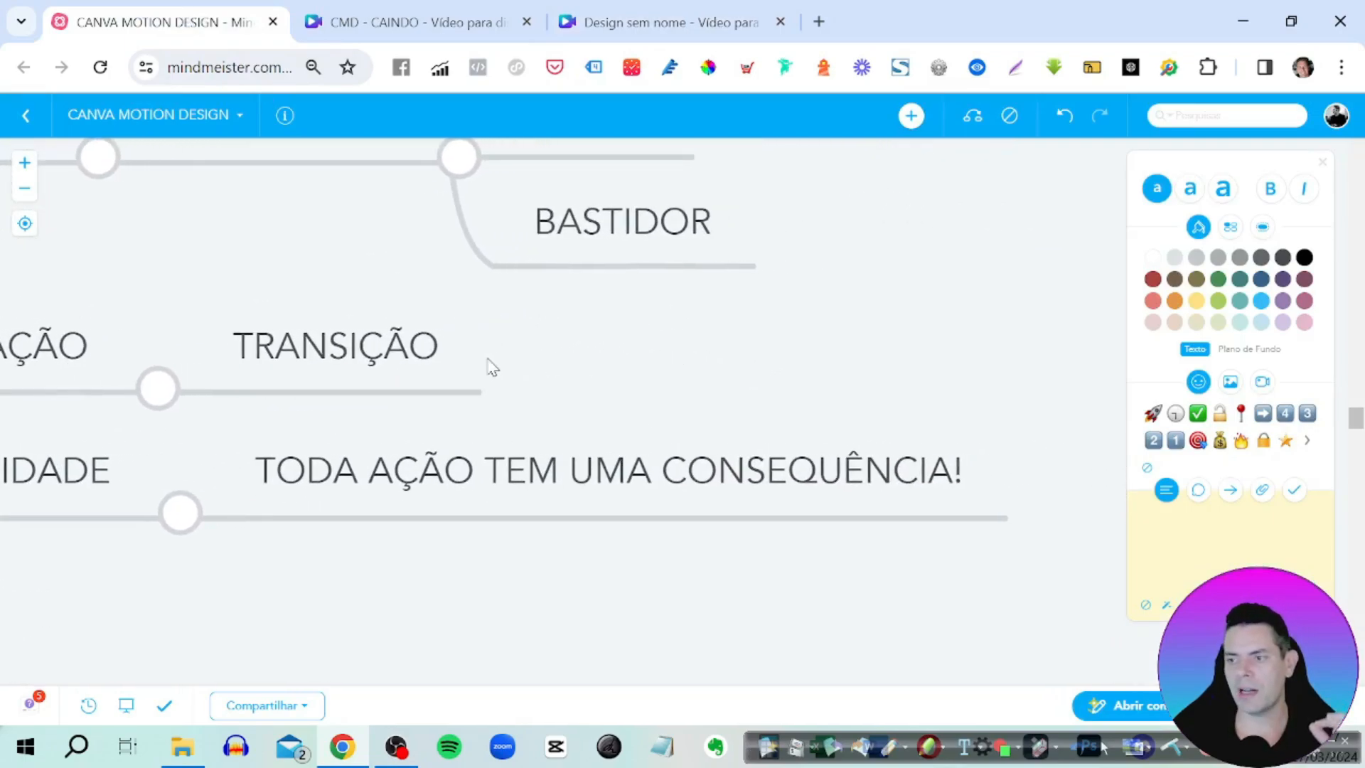
click(625, 33)
click(538, 414)
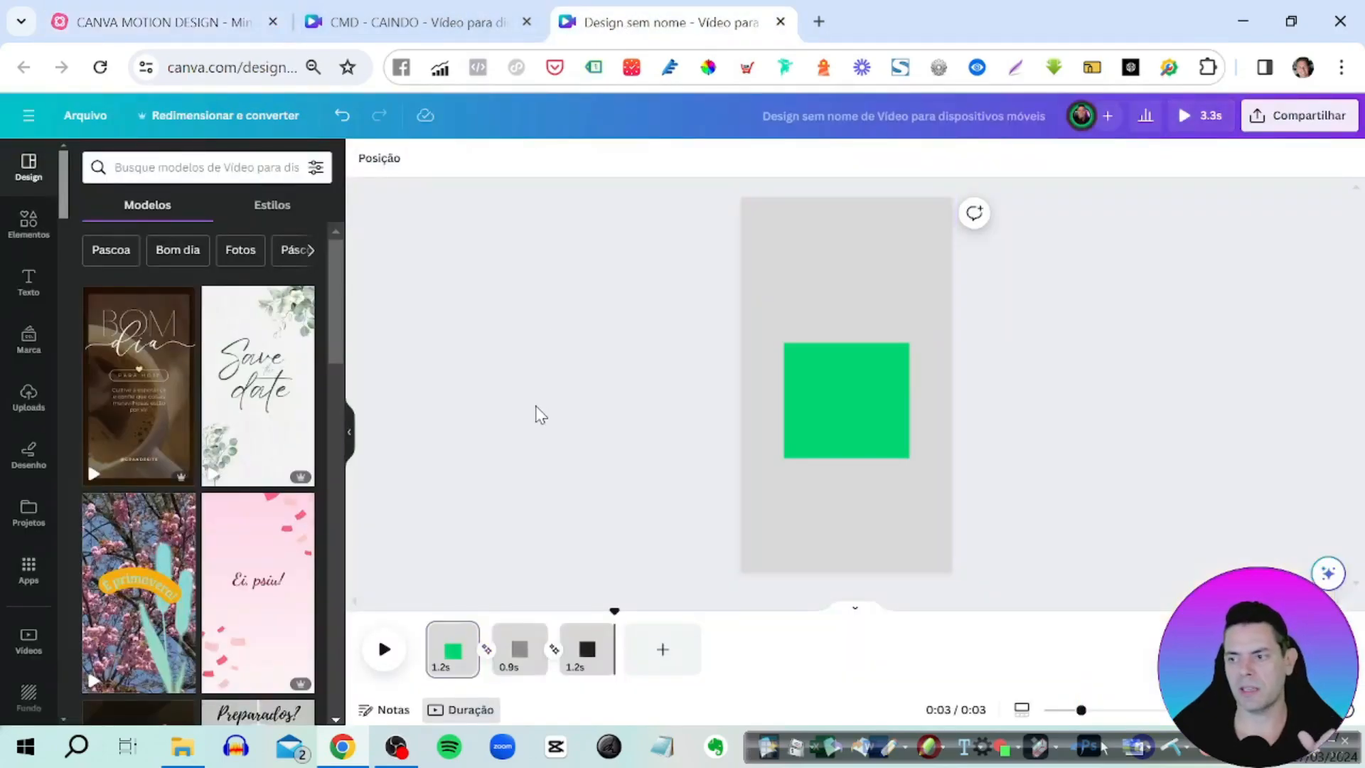
- Compare the green, grey and black groups and their spacer bars across all three pages, including the grey copies above page one and below page three
click(797, 452)
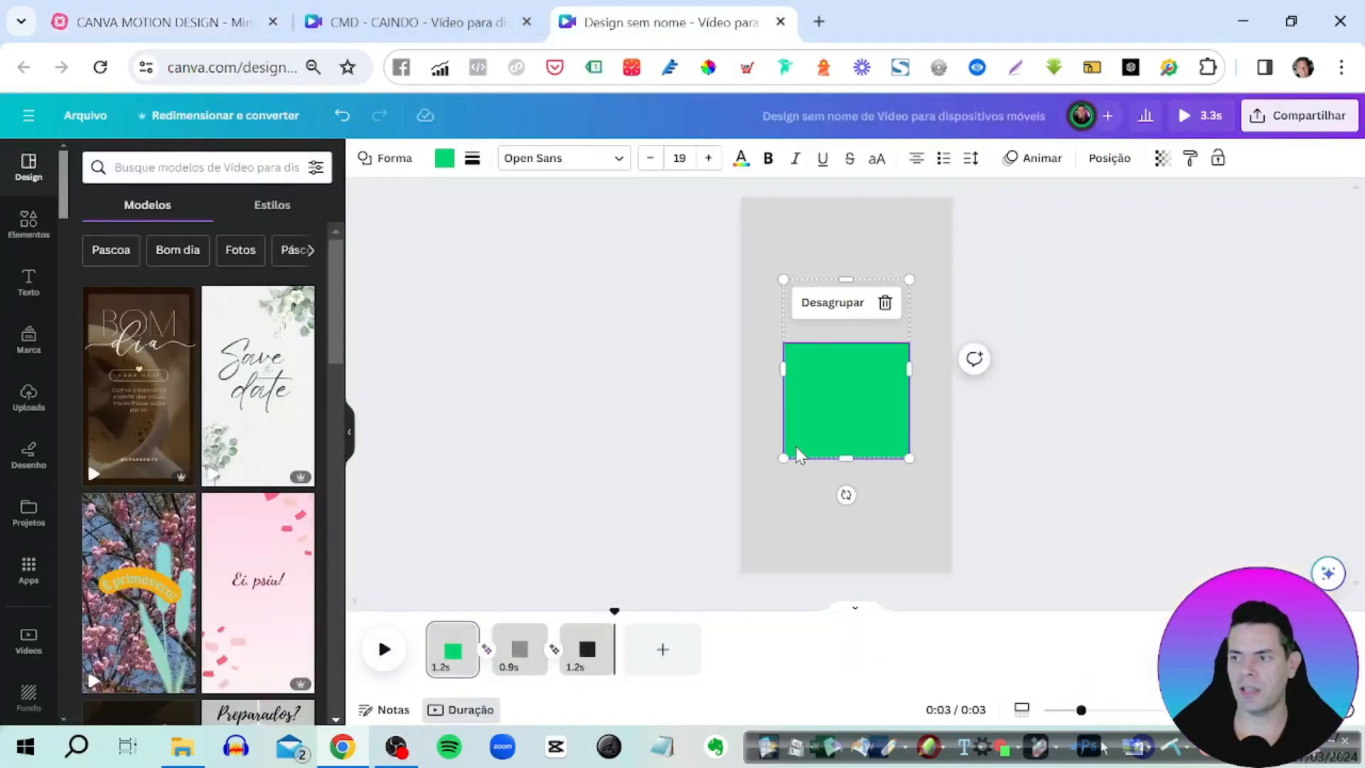
click(780, 278)
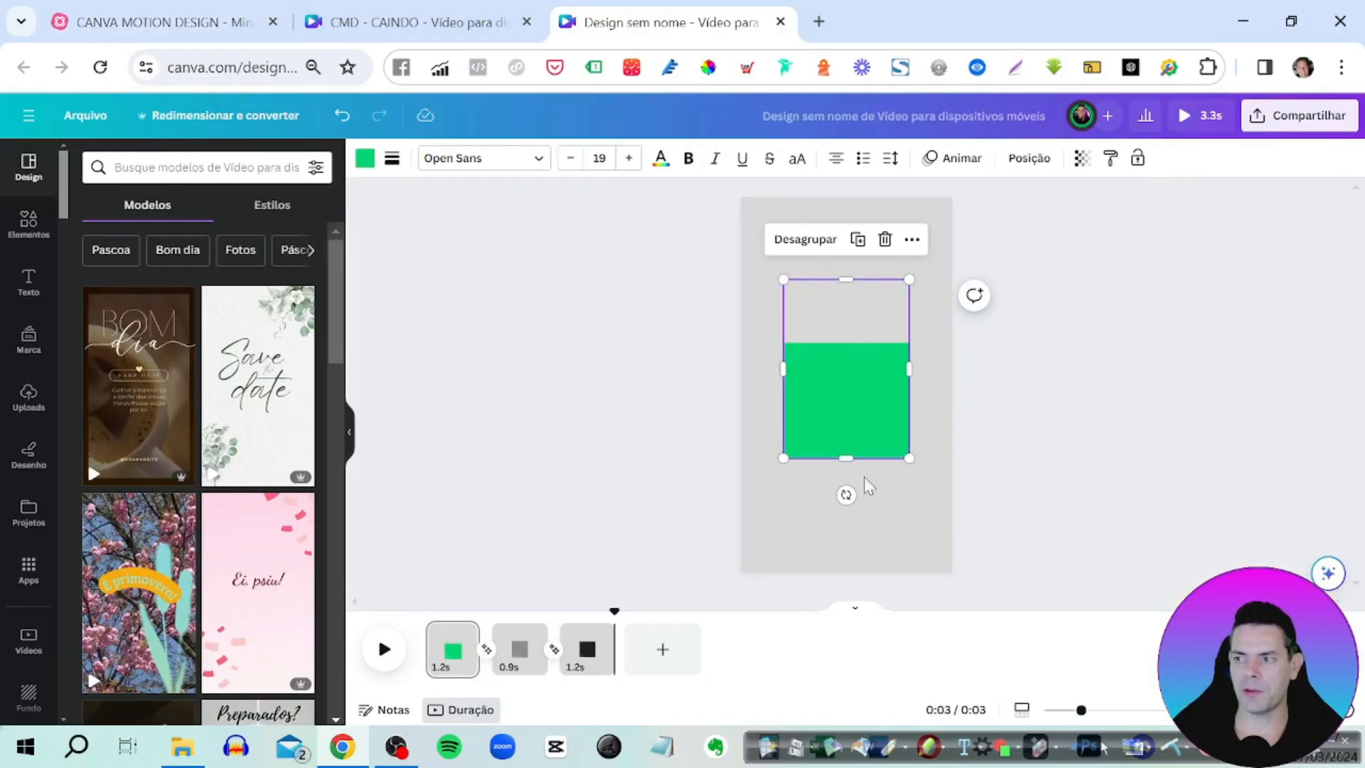
click(520, 666)
click(839, 407)
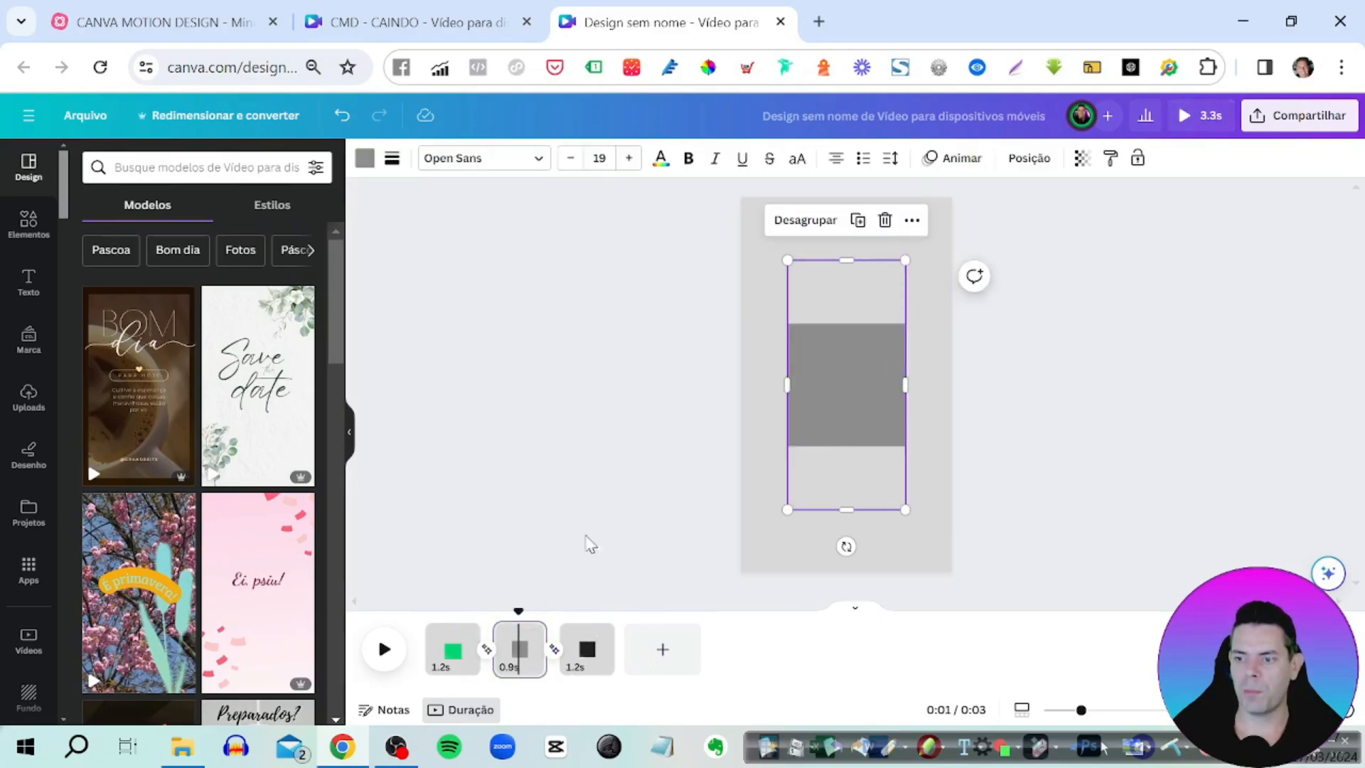
click(453, 648)
click(830, 214)
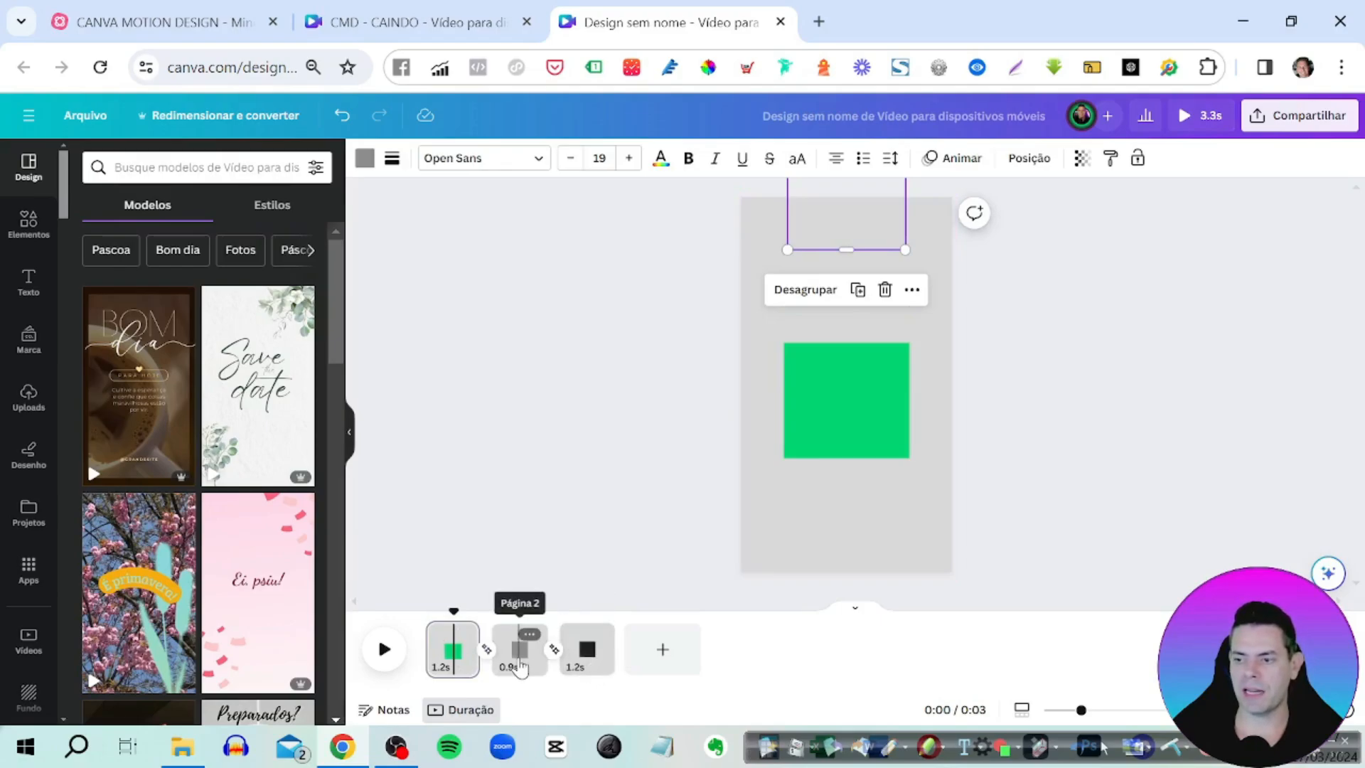
click(519, 652)
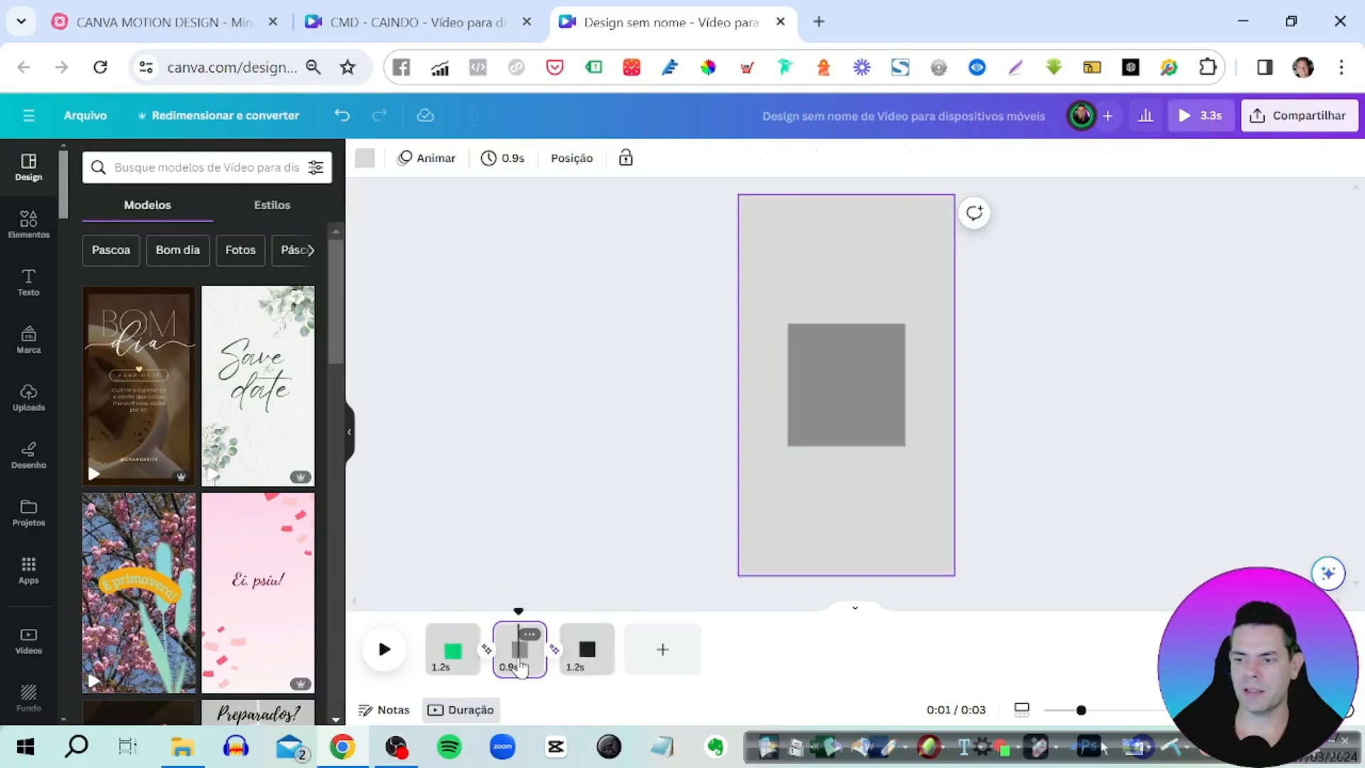
click(591, 661)
click(809, 579)
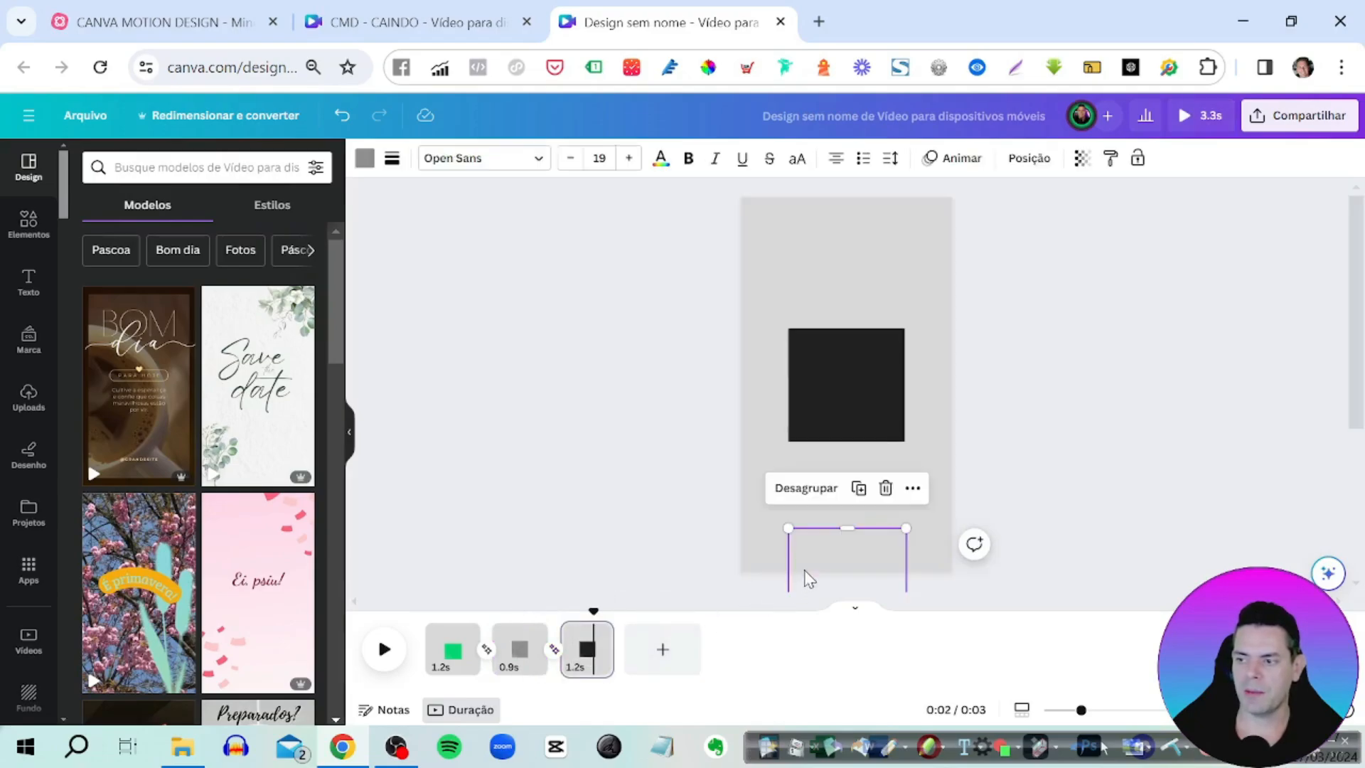
click(809, 437)
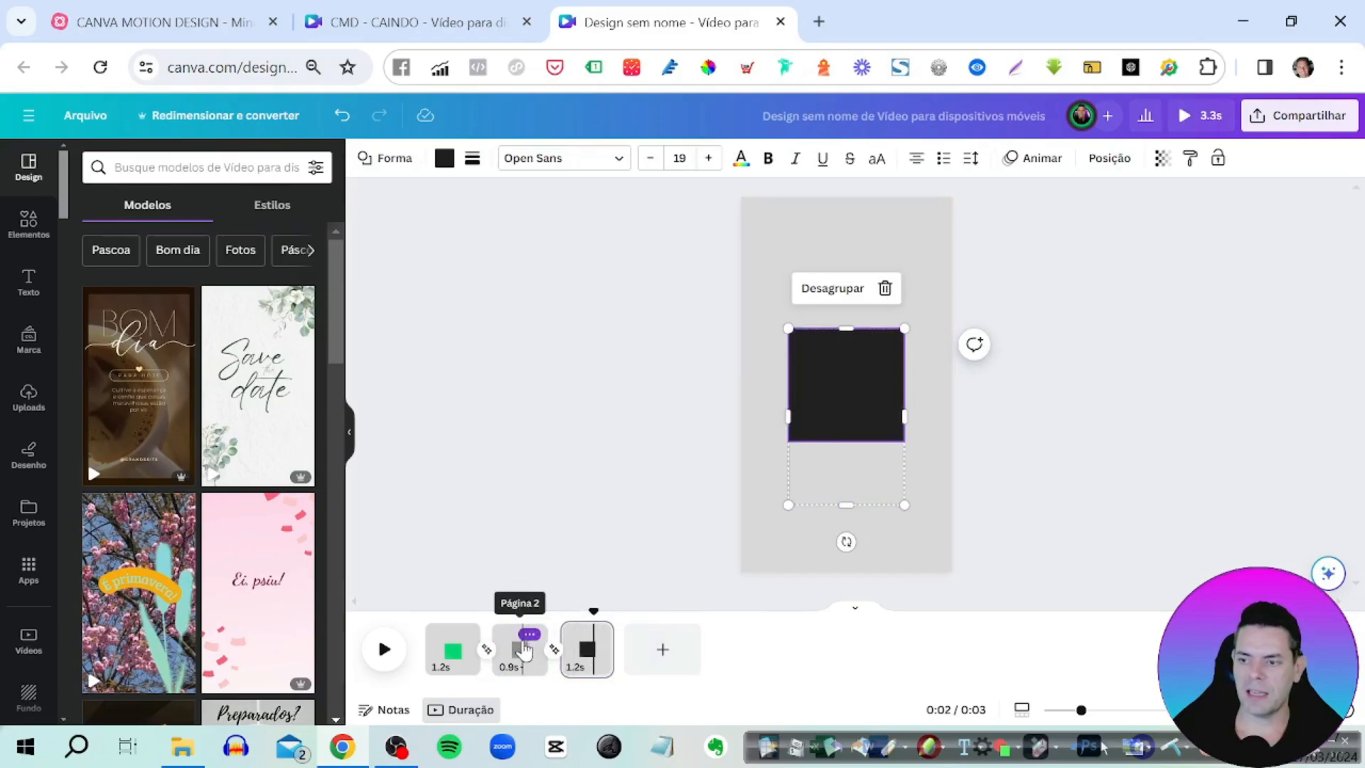
- Inspect the off-page black group and the layer lists of the second and third pages, and play the video
click(522, 647)
click(857, 227)
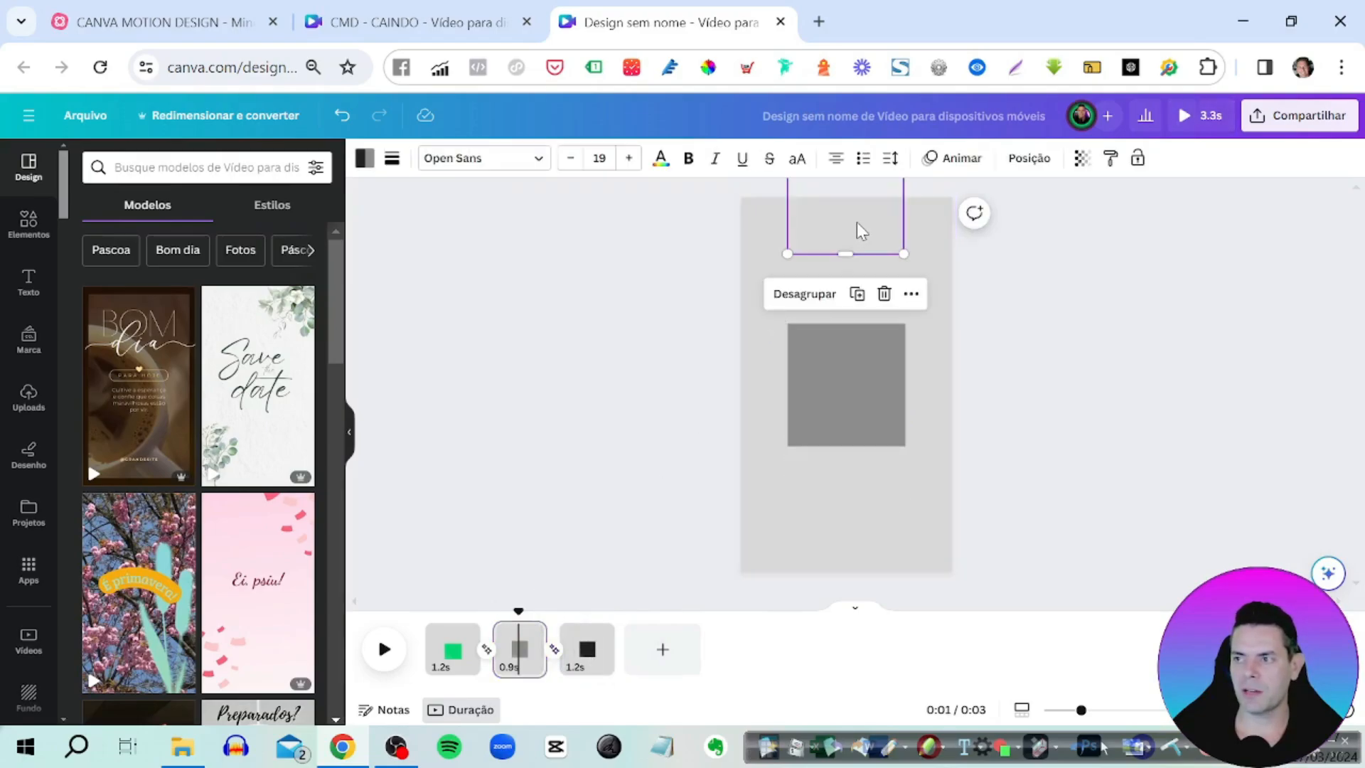
click(1029, 158)
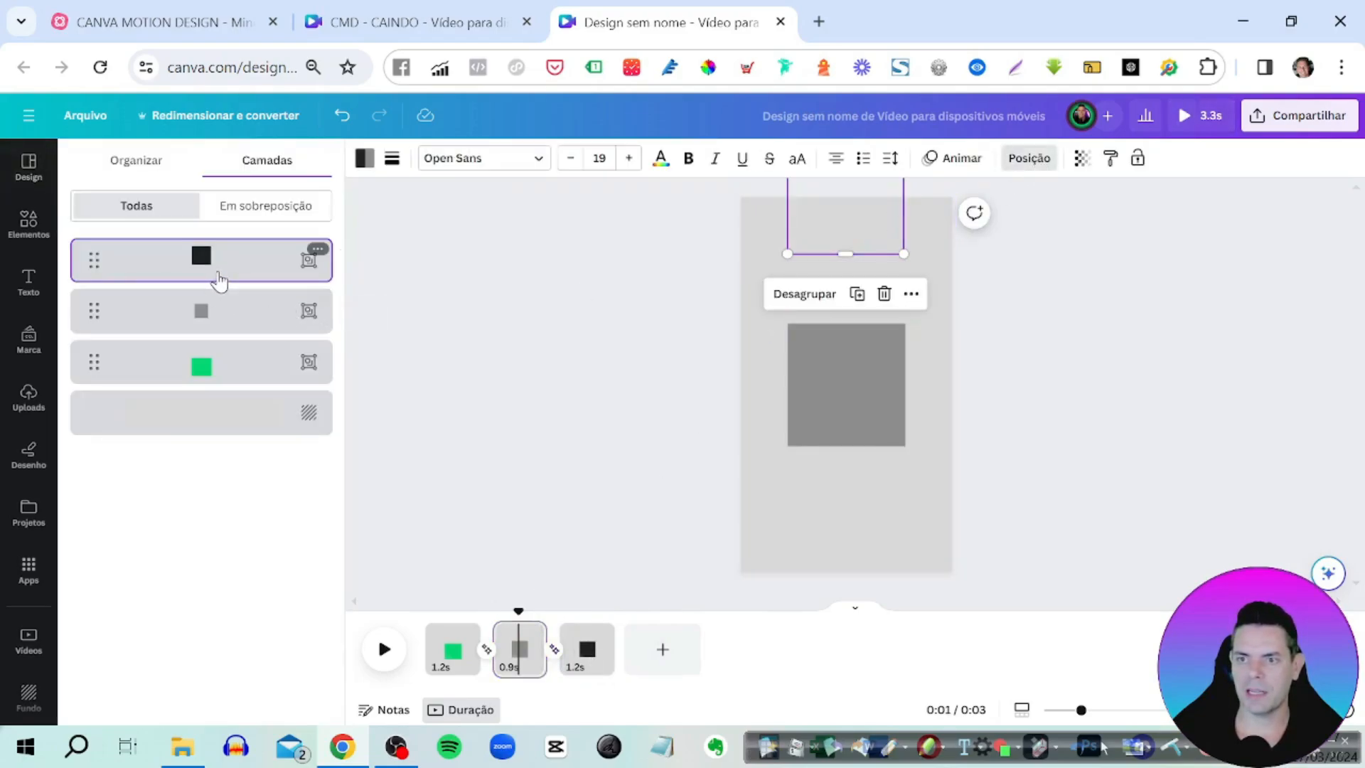
click(584, 672)
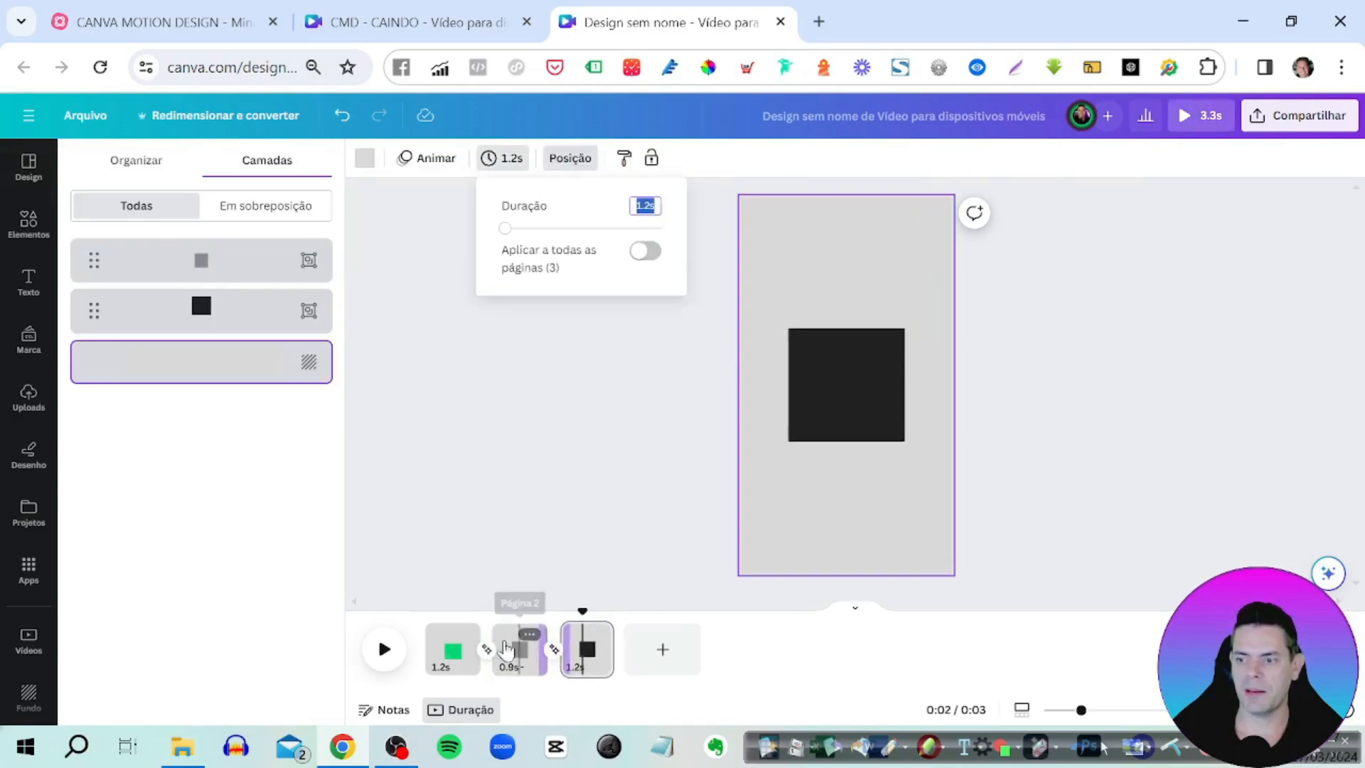
click(478, 554)
click(384, 649)
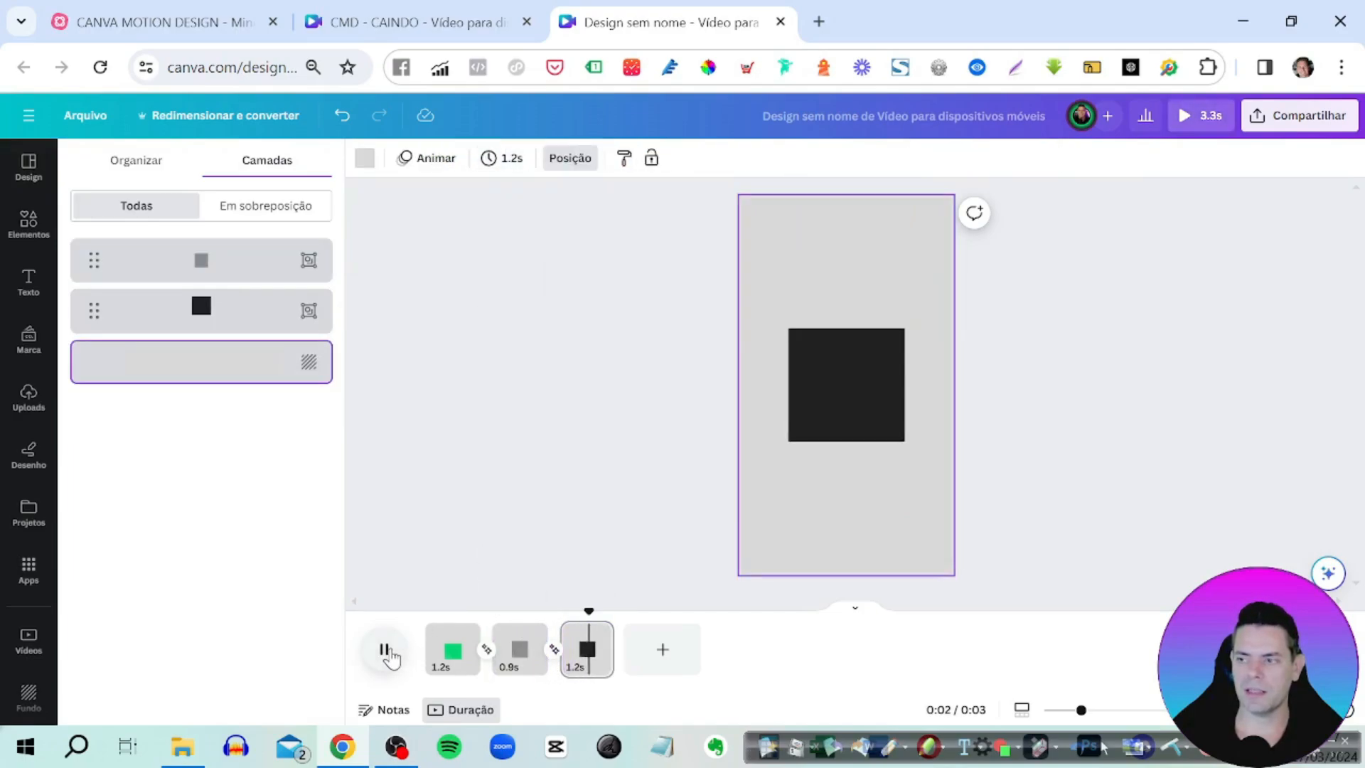
click(385, 649)
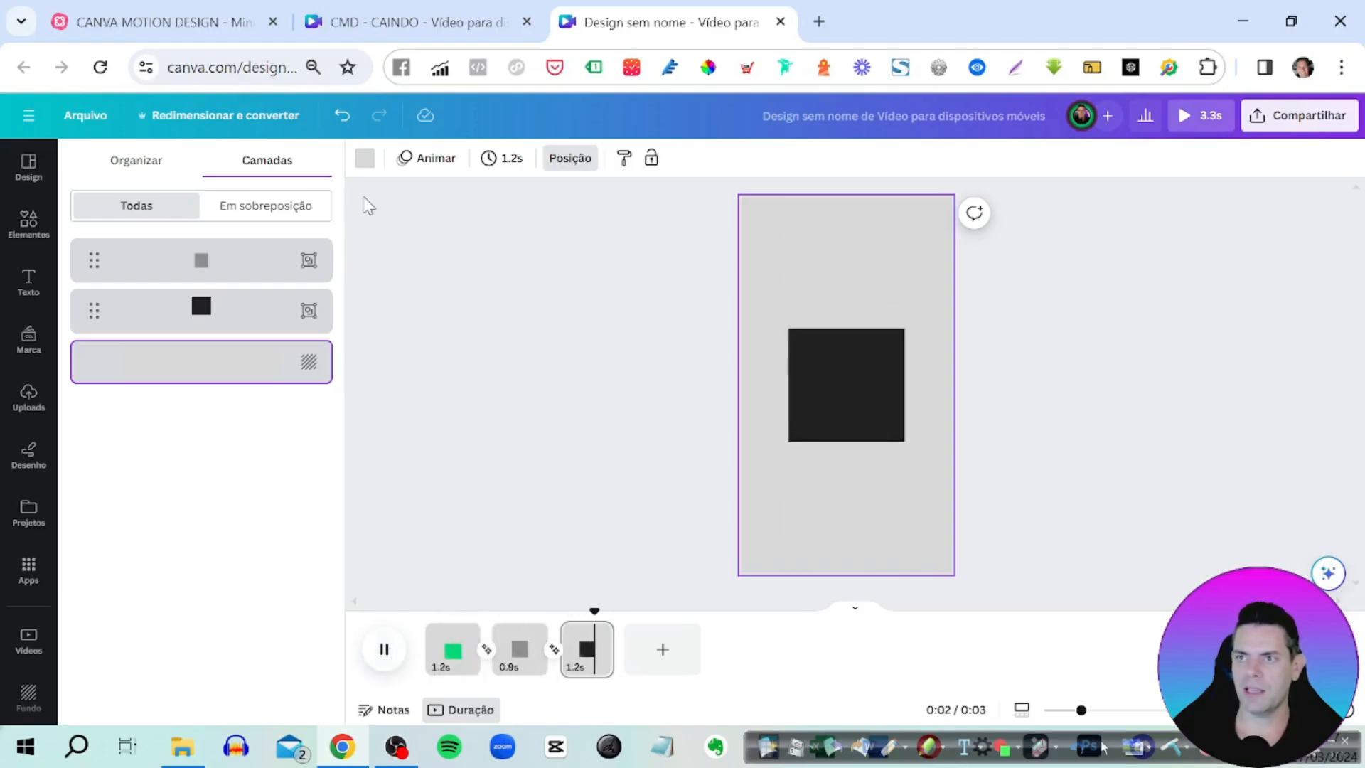
- Switch to the CANVA MOTION DESIGN mind map, collapse the TAGS node above CAINDO, and reveal and select the ZOOM-IN node below it
click(246, 25)
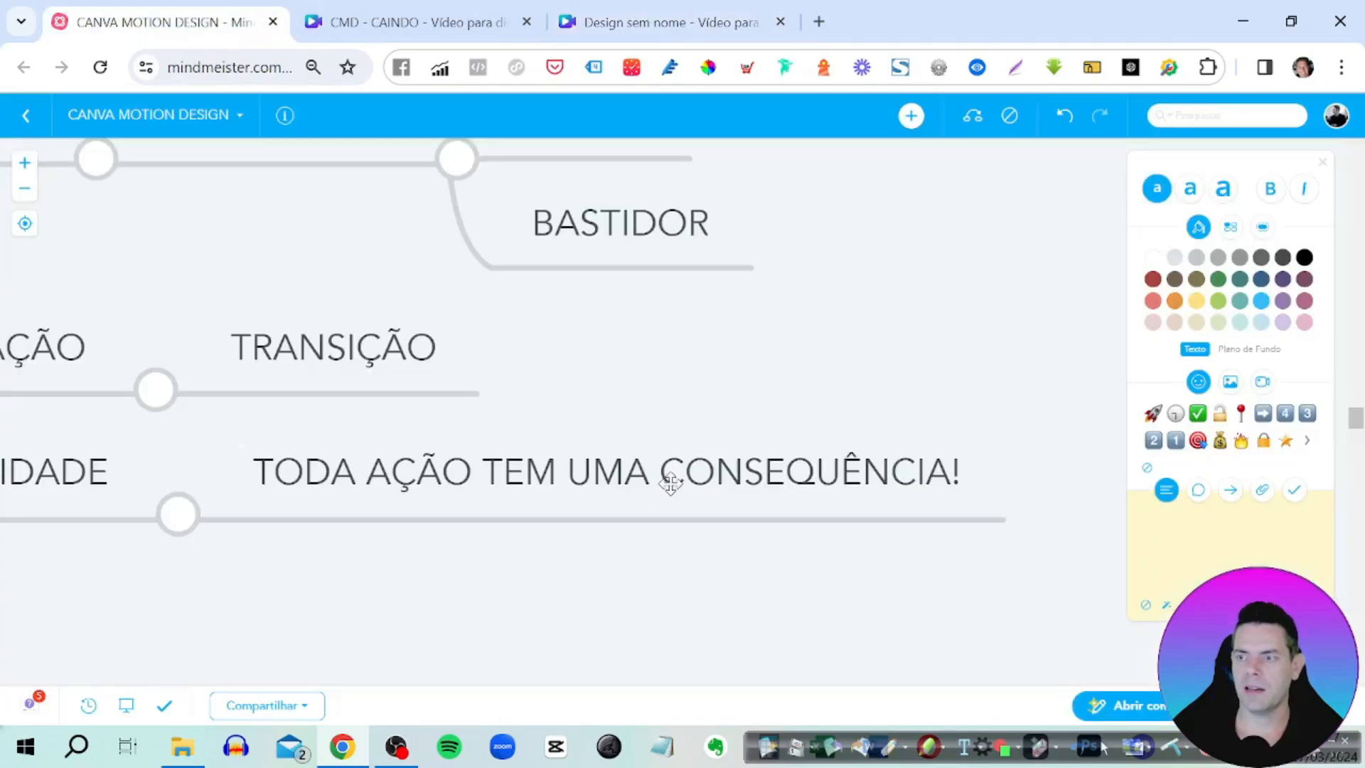
scroll(670, 484, up, 10)
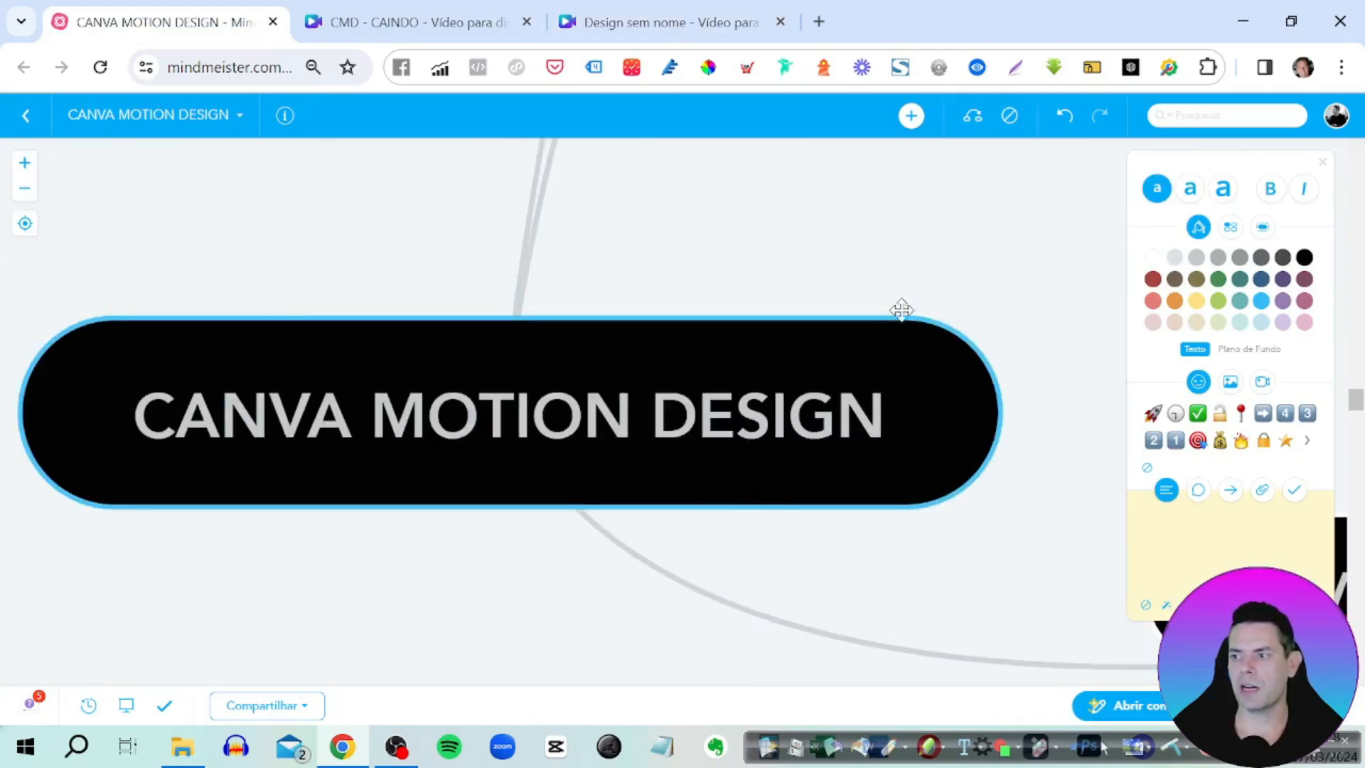
drag(941, 275, 272, 440)
drag(557, 356, 198, 421)
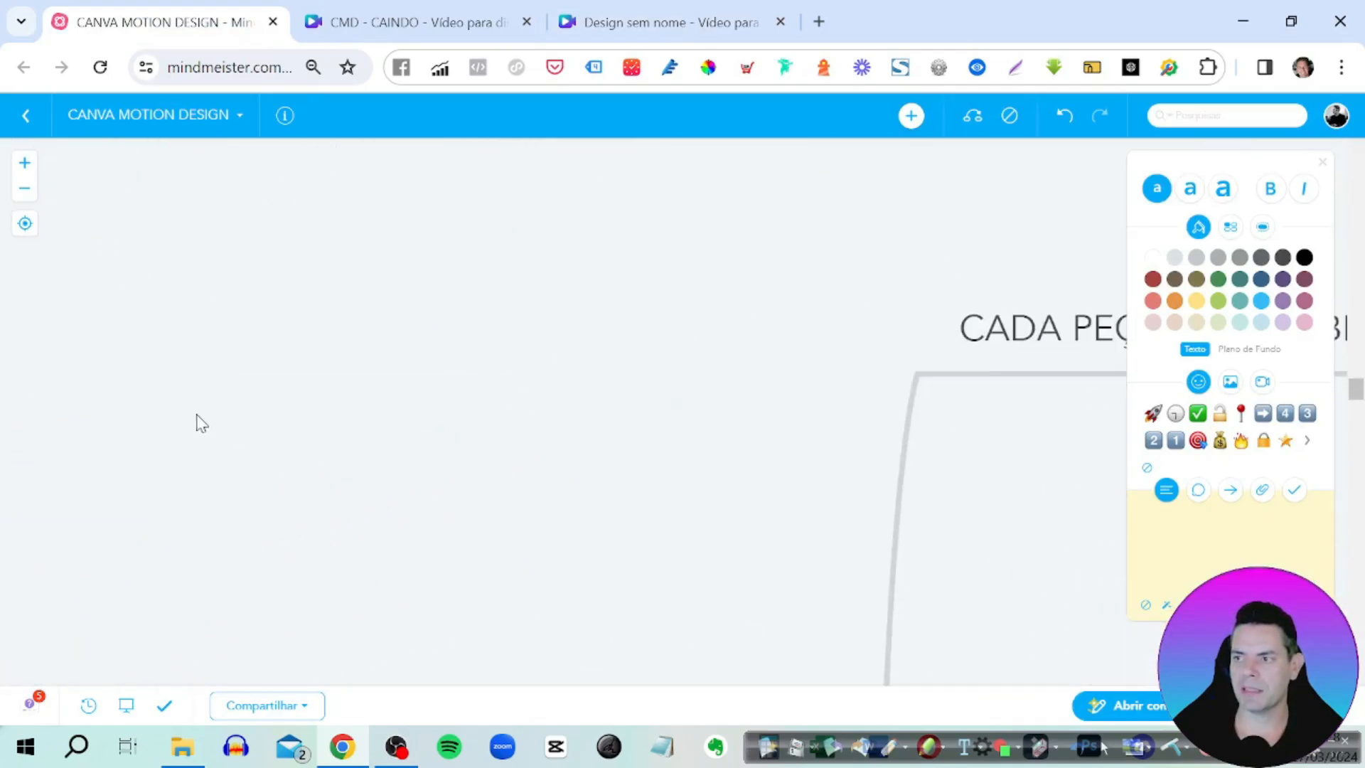
drag(491, 341, 175, 306)
drag(786, 455, 176, 575)
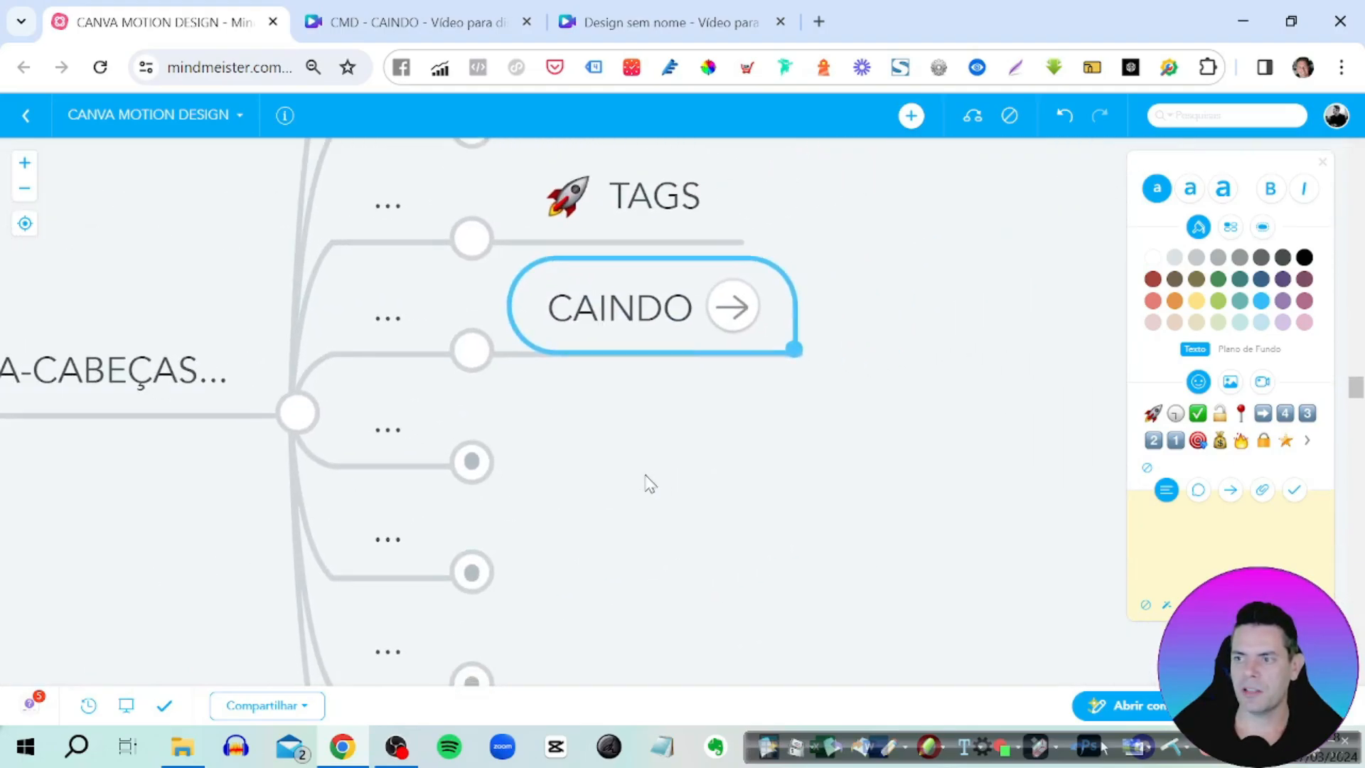
click(448, 233)
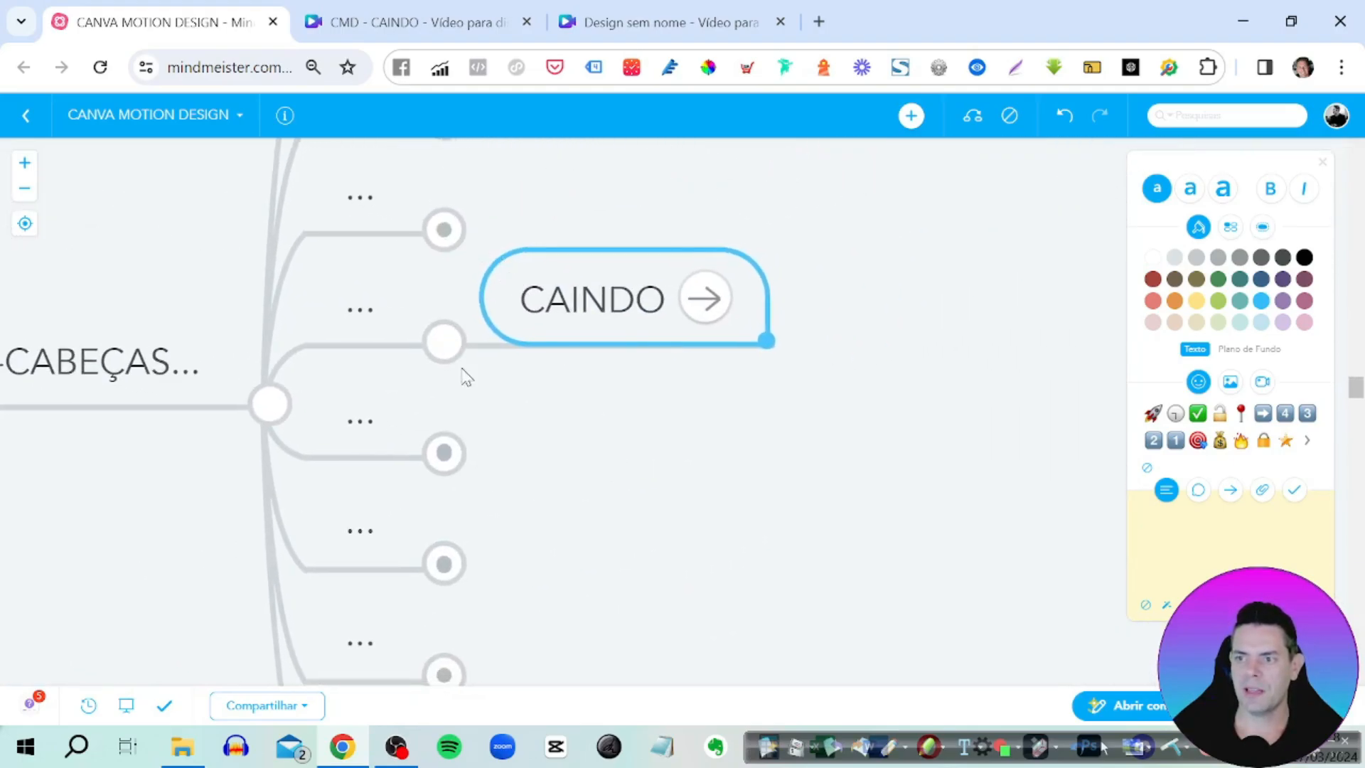
click(446, 454)
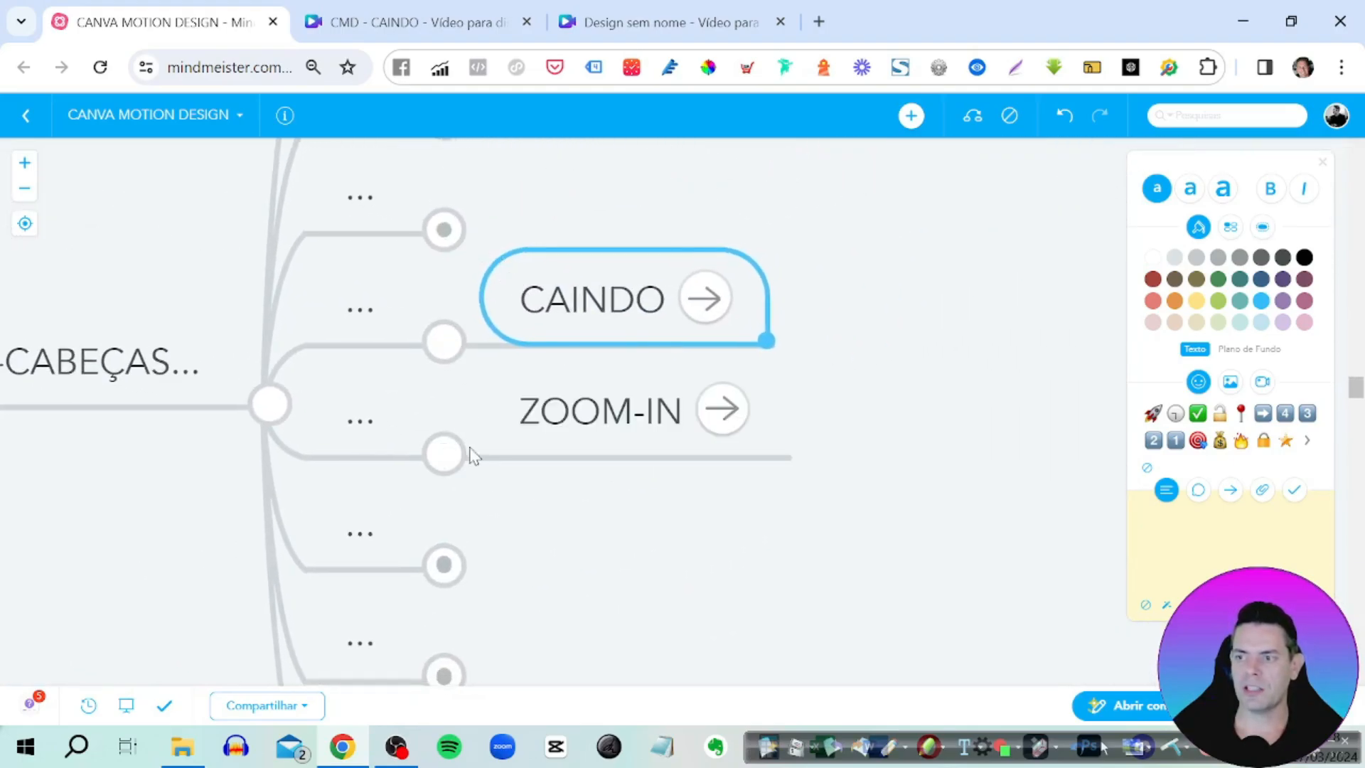
click(625, 446)
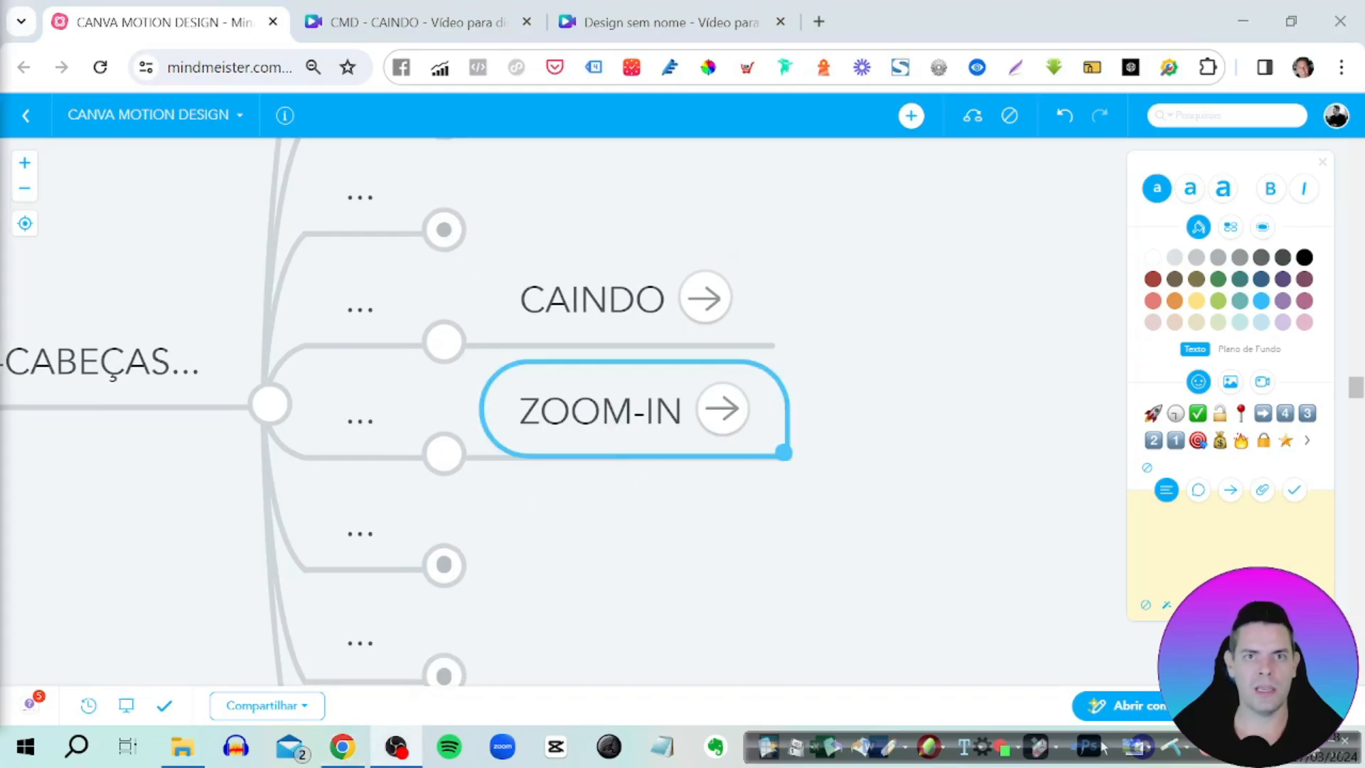